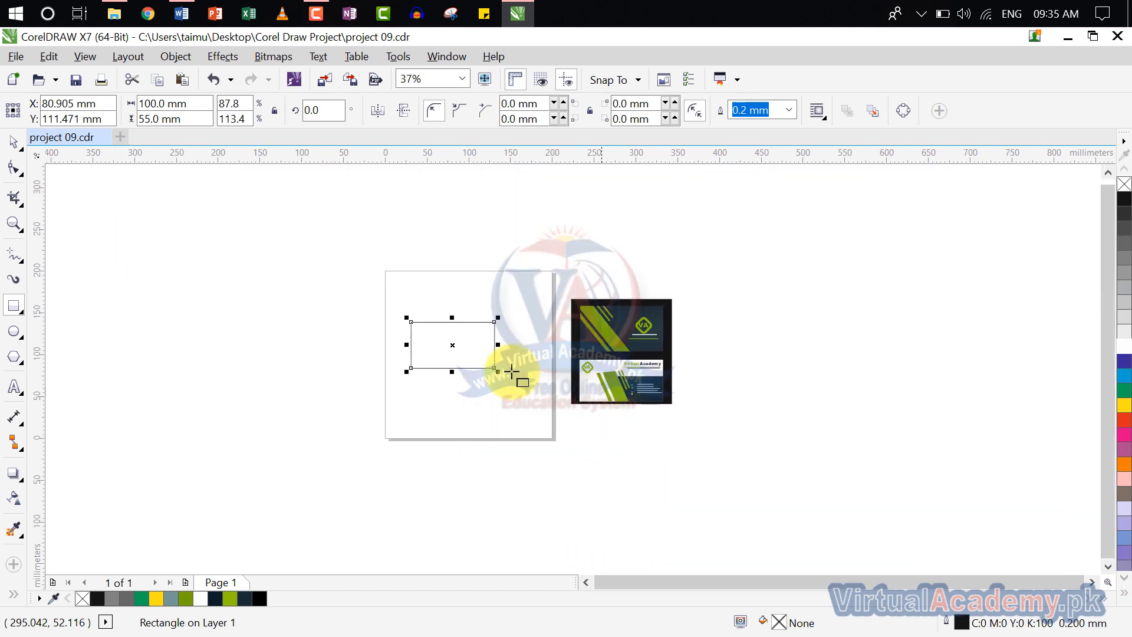
- Add the orange of the taskbar icon to the document palette by sampling it with the color eyedropper
{"action": "scroll", "coordinate": [551, 374], "scroll_direction": "up", "scroll_amount": 2}
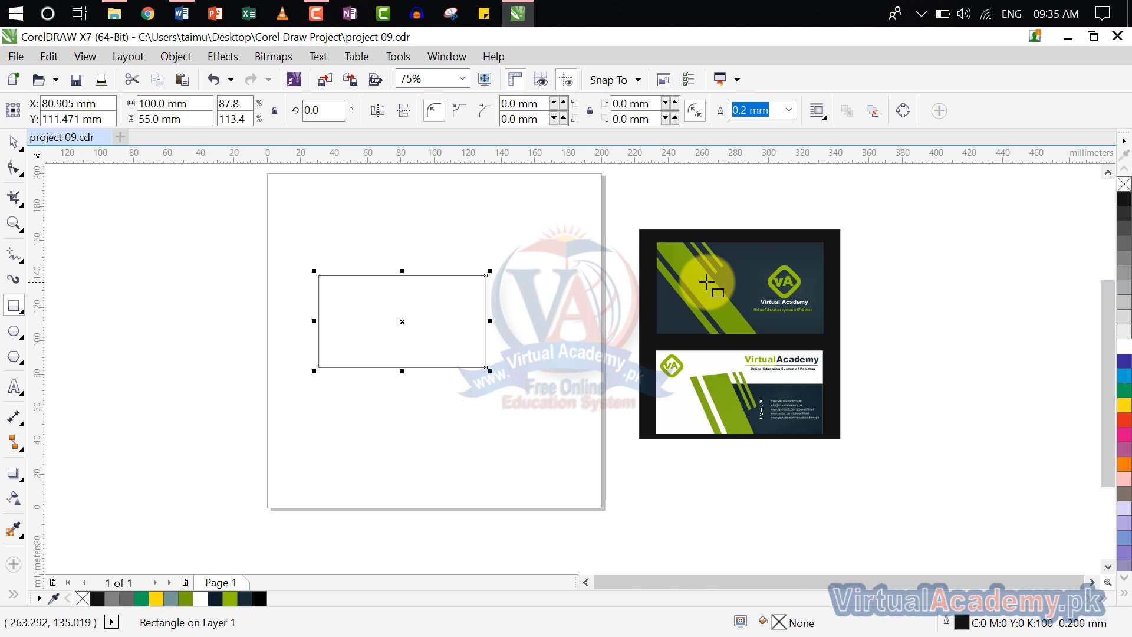
{"action": "scroll", "coordinate": [719, 282], "scroll_direction": "up", "scroll_amount": 1}
{"action": "left_click_drag", "start_coordinate": [718, 283], "coordinate": [619, 273]}
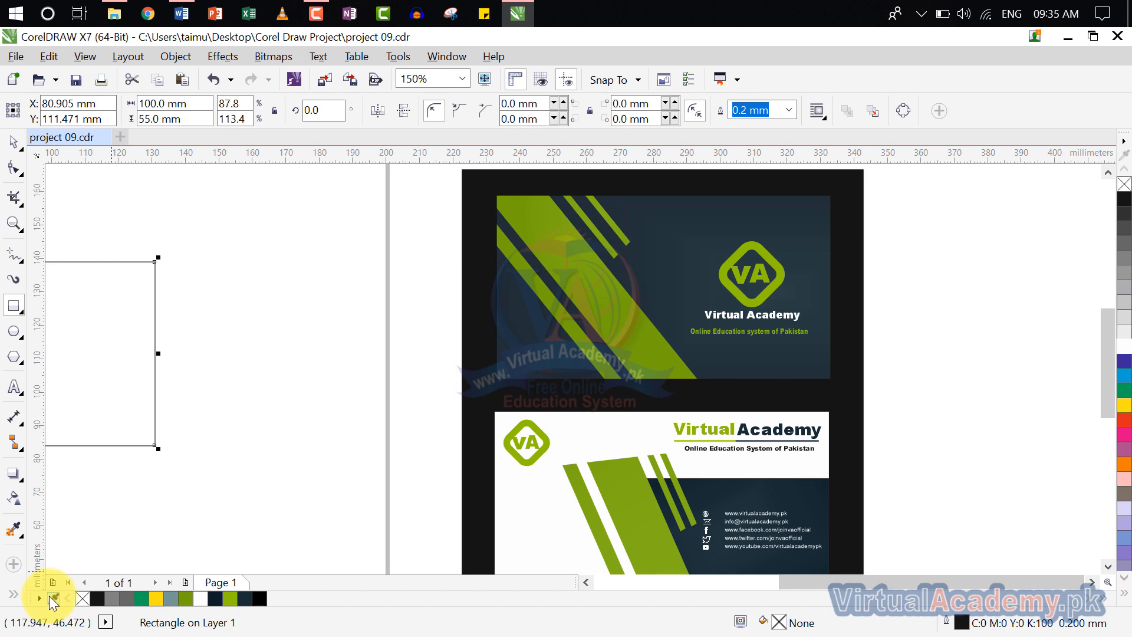
{"action": "left_click", "coordinate": [53, 599]}
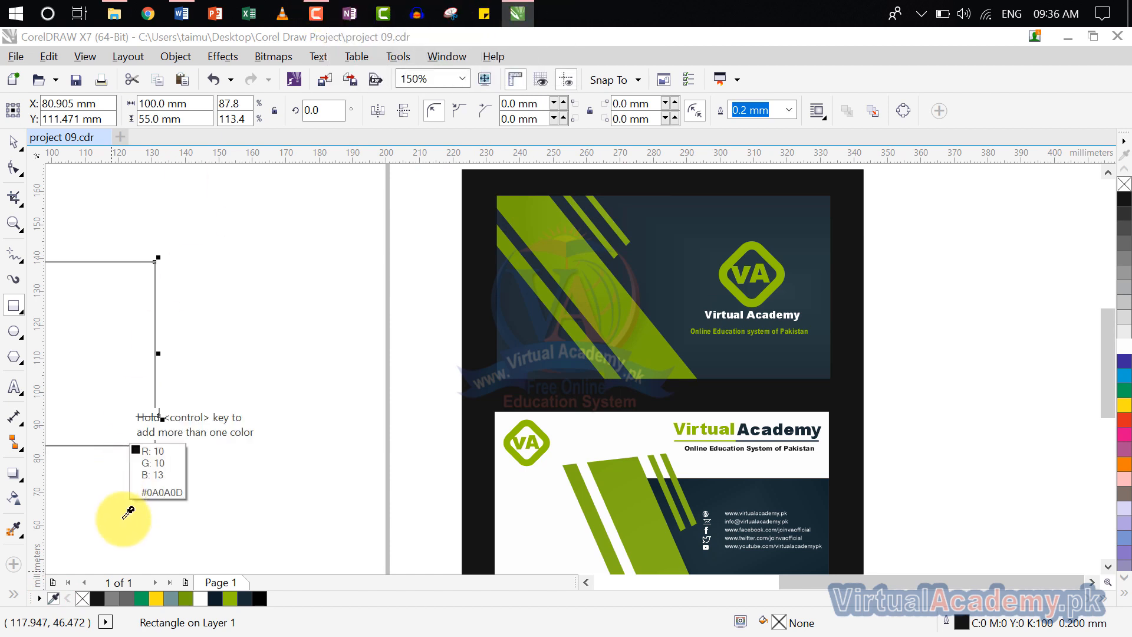
{"action": "left_click", "coordinate": [322, 19]}
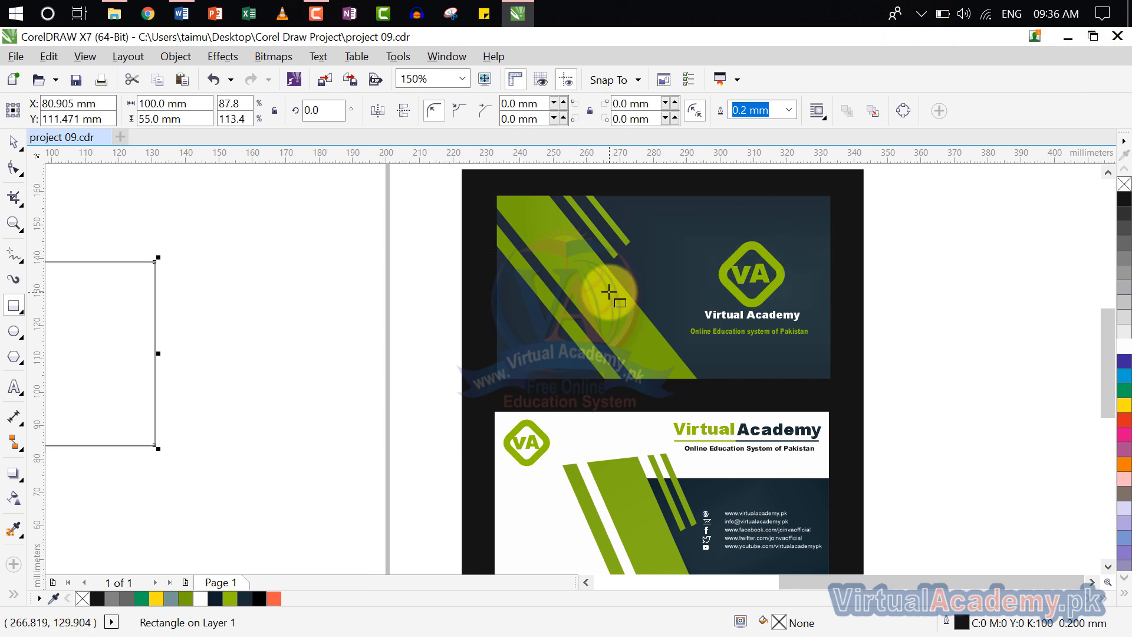
- Fill the 100 × 55 mm rectangle with the dark navy document palette colour C84 M55 Y45 K62
{"action": "left_click", "coordinate": [13, 142]}
{"action": "left_click", "coordinate": [224, 243]}
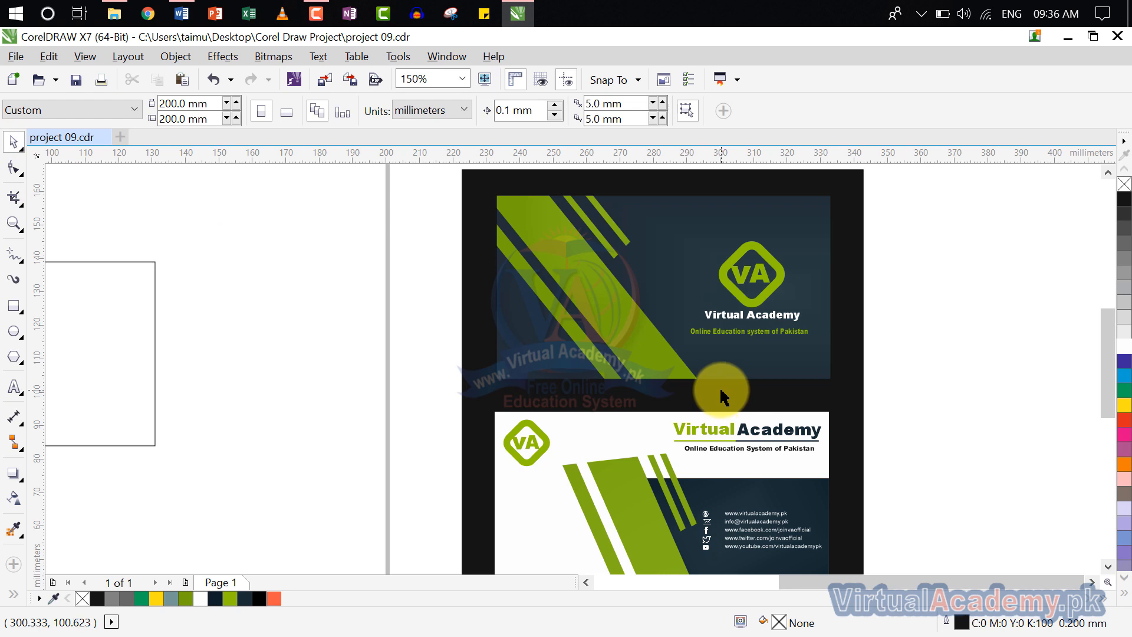
{"action": "left_click_drag", "start_coordinate": [726, 384], "coordinate": [995, 361]}
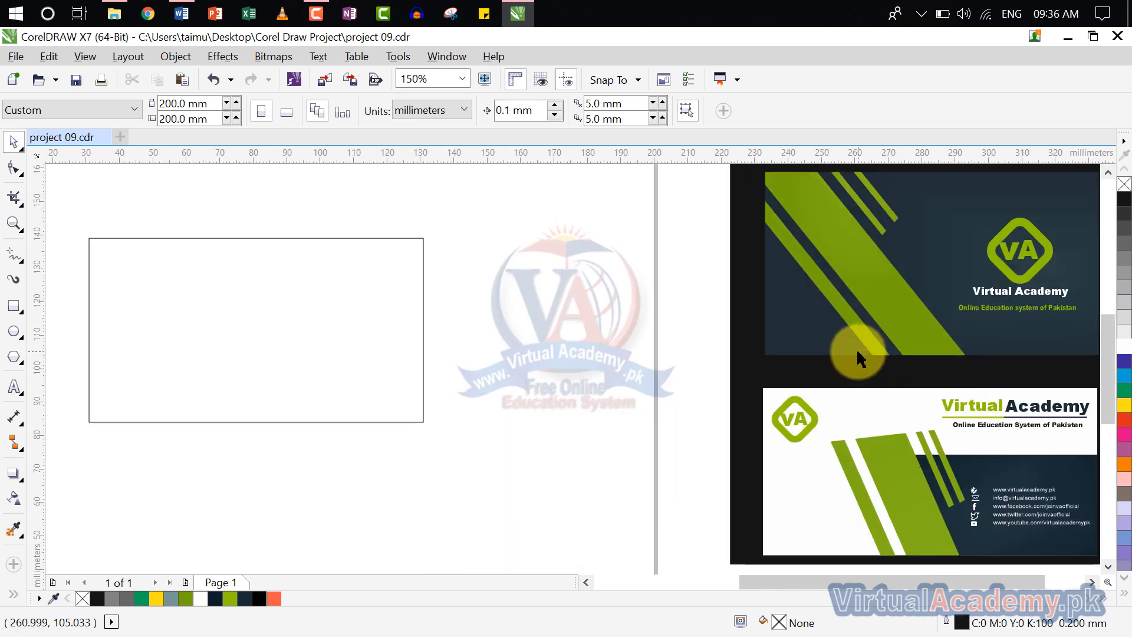
{"action": "left_click", "coordinate": [319, 385]}
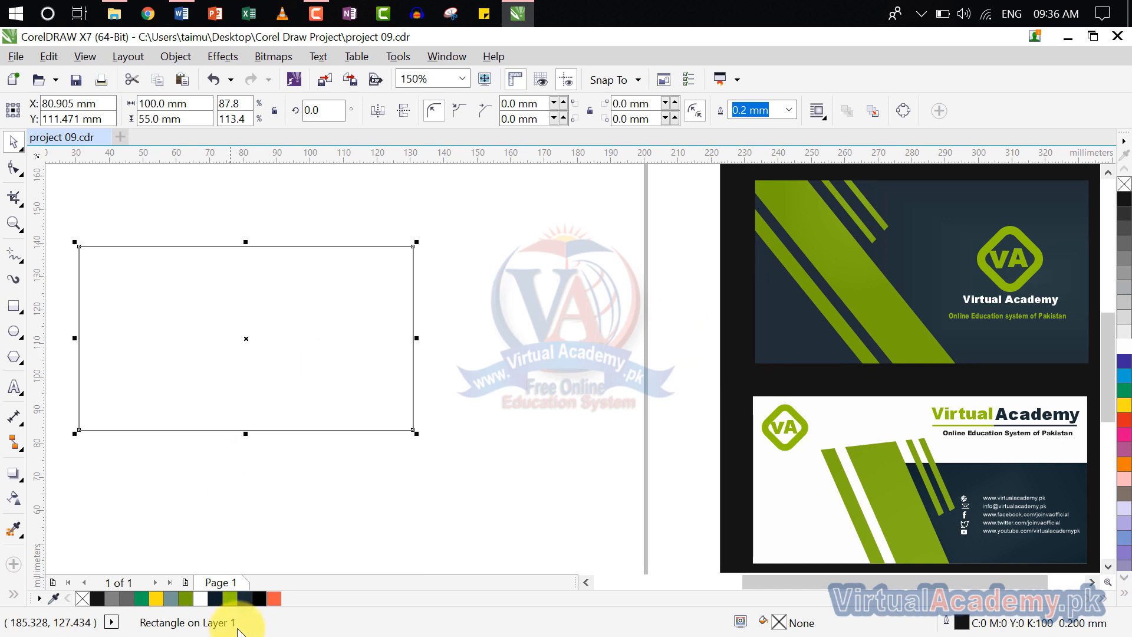
{"action": "left_click", "coordinate": [215, 598]}
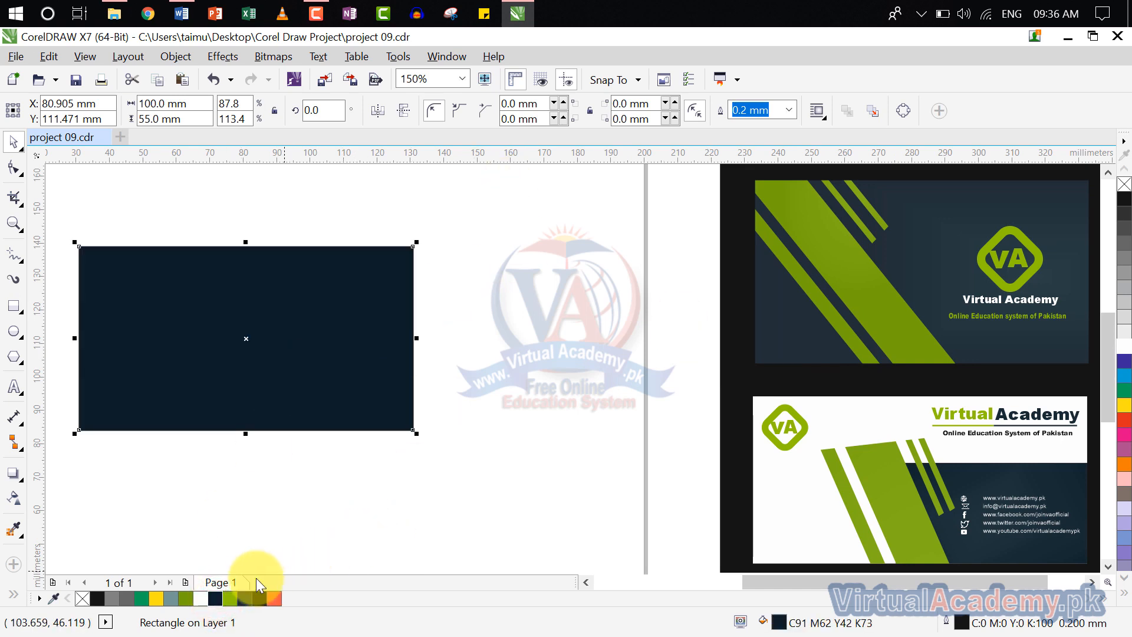
{"action": "left_click", "coordinate": [243, 596]}
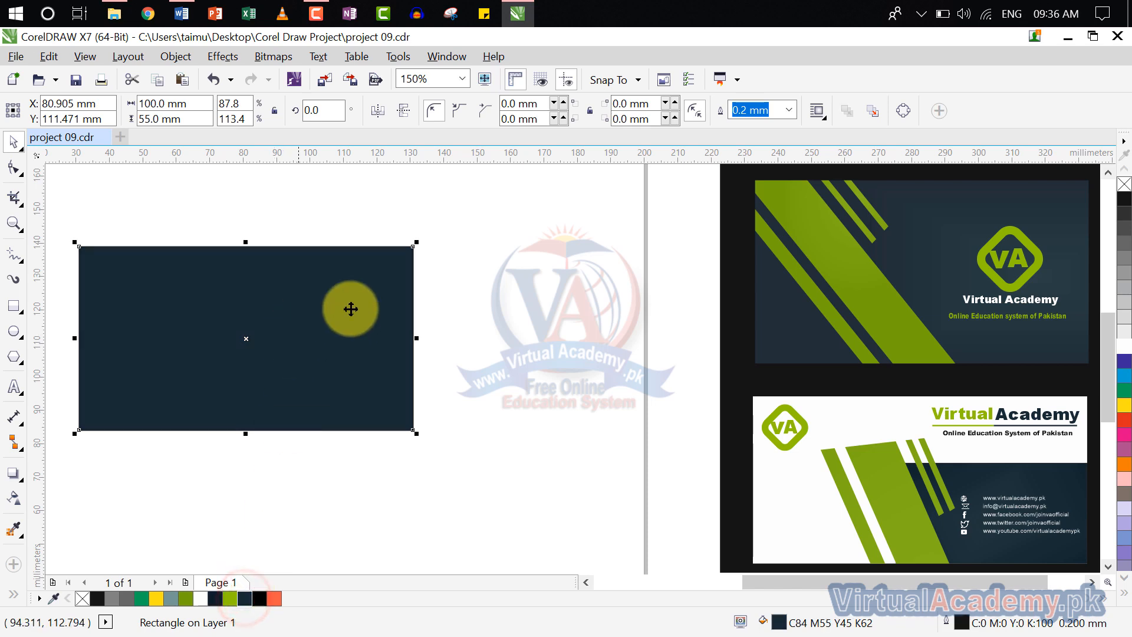
- Change the card rectangle's uniform fill to a fountain fill, keeping the fill settings open for editing
{"action": "left_click", "coordinate": [529, 338]}
{"action": "scroll", "coordinate": [925, 248], "scroll_direction": "up", "scroll_amount": 3}
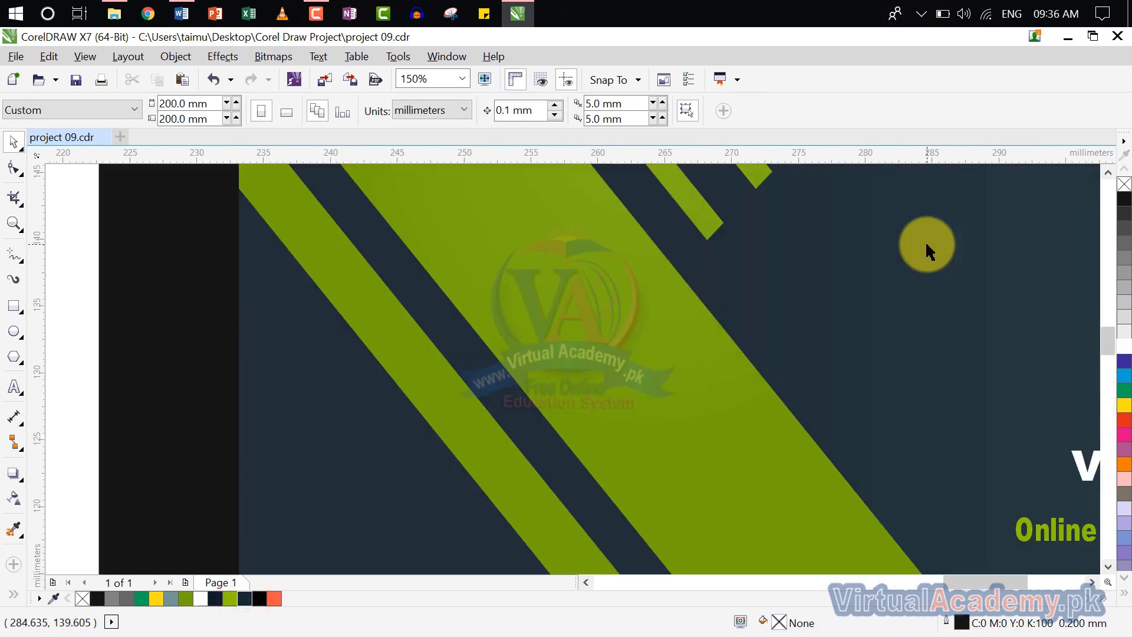
{"action": "scroll", "coordinate": [929, 247], "scroll_direction": "down", "scroll_amount": 2}
{"action": "scroll", "coordinate": [908, 241], "scroll_direction": "down", "scroll_amount": 1}
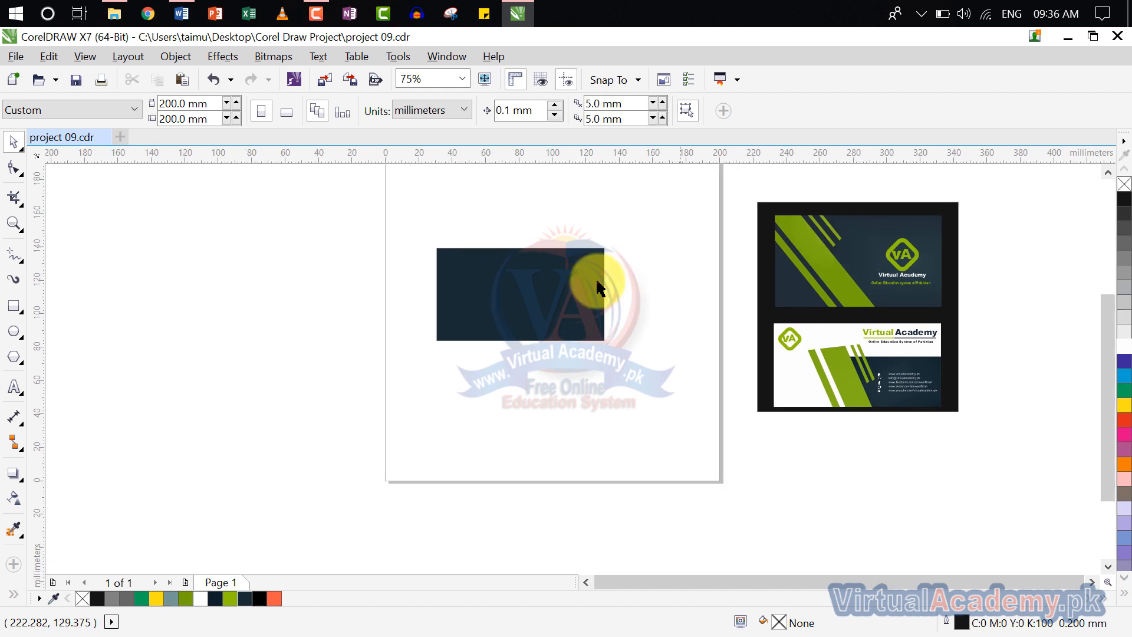
{"action": "scroll", "coordinate": [517, 283], "scroll_direction": "up", "scroll_amount": 1}
{"action": "left_click_drag", "start_coordinate": [516, 279], "coordinate": [354, 304]}
{"action": "double_click", "coordinate": [375, 318]}
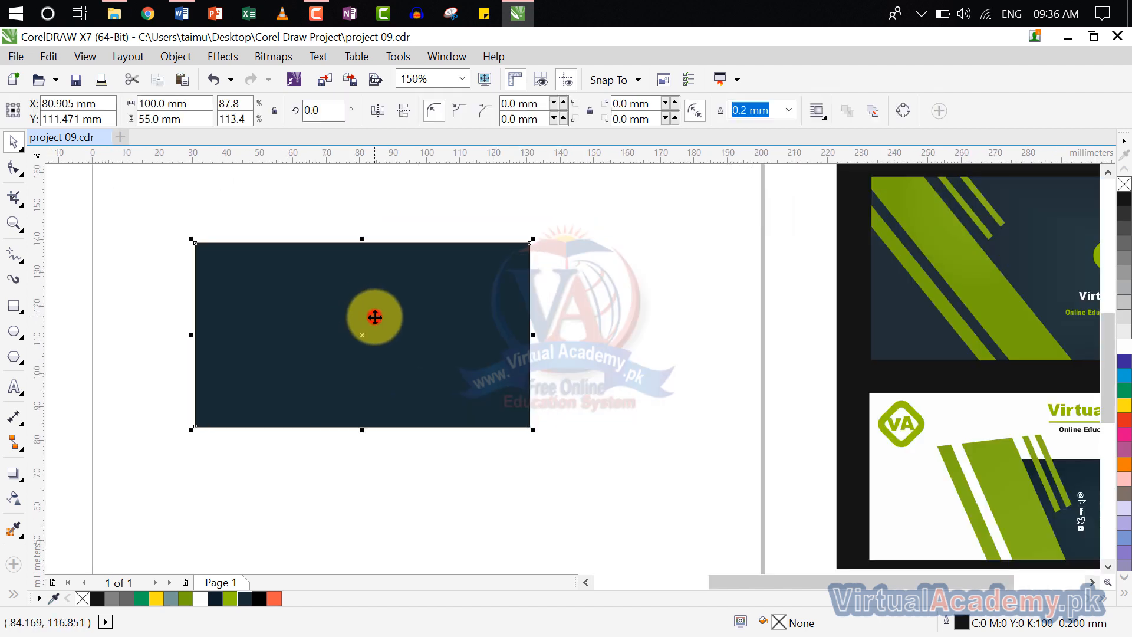
{"action": "left_click", "coordinate": [777, 629]}
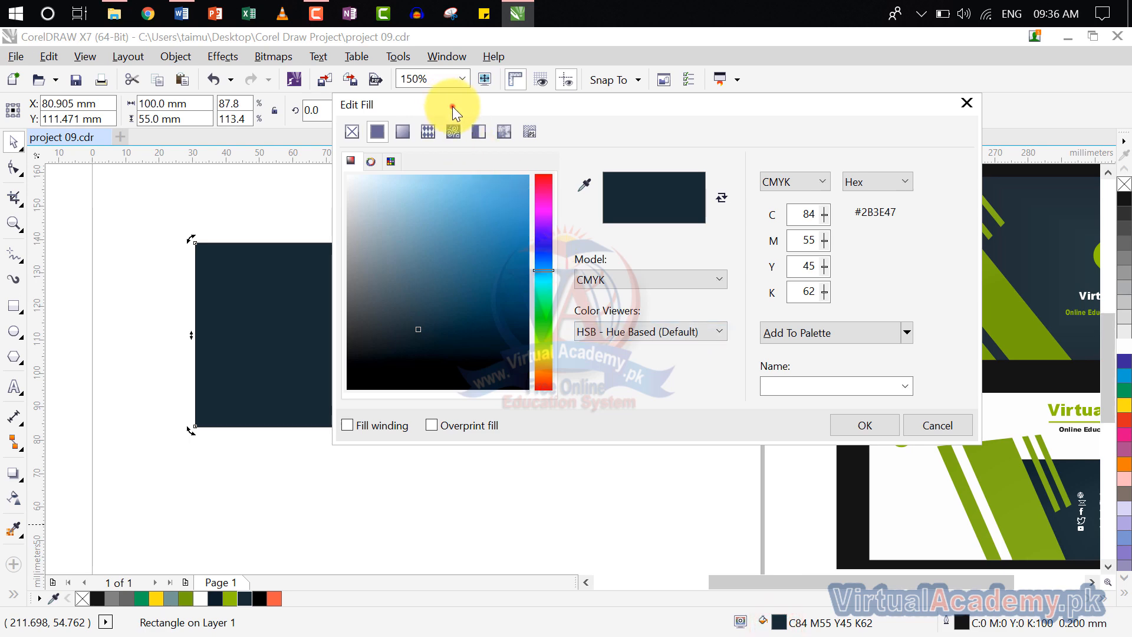
{"action": "left_click_drag", "start_coordinate": [450, 105], "coordinate": [707, 123]}
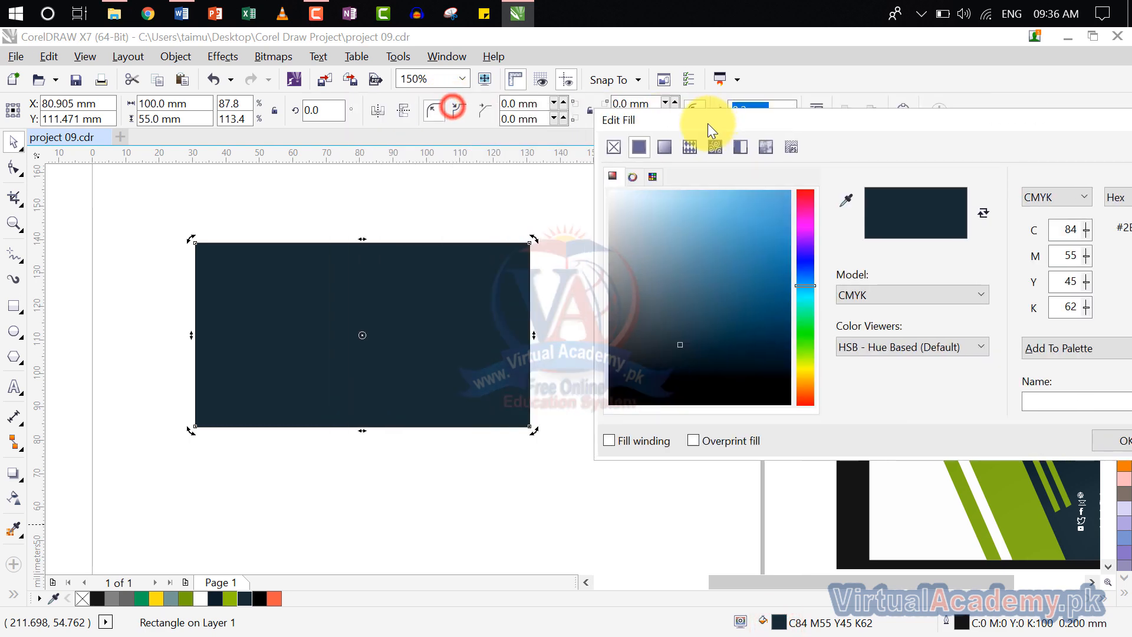
{"action": "left_click", "coordinate": [664, 148]}
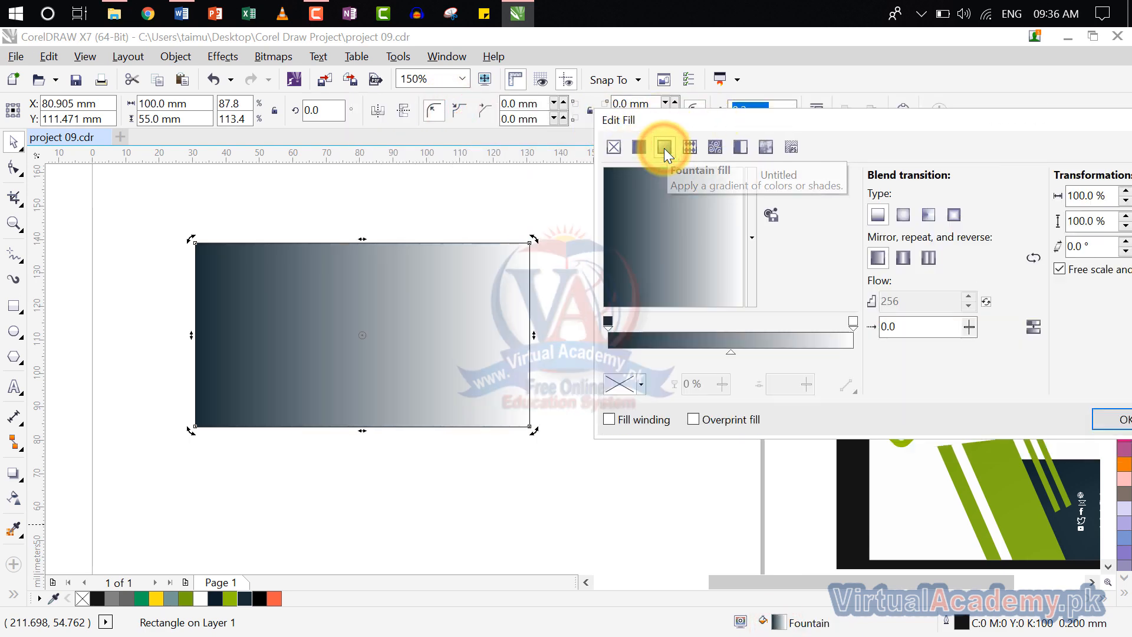
- Sample the reference card's dark navy for the gradient's end colour and shift it to a brighter blue, C86 M47 Y32 K54
{"action": "left_click", "coordinate": [852, 322]}
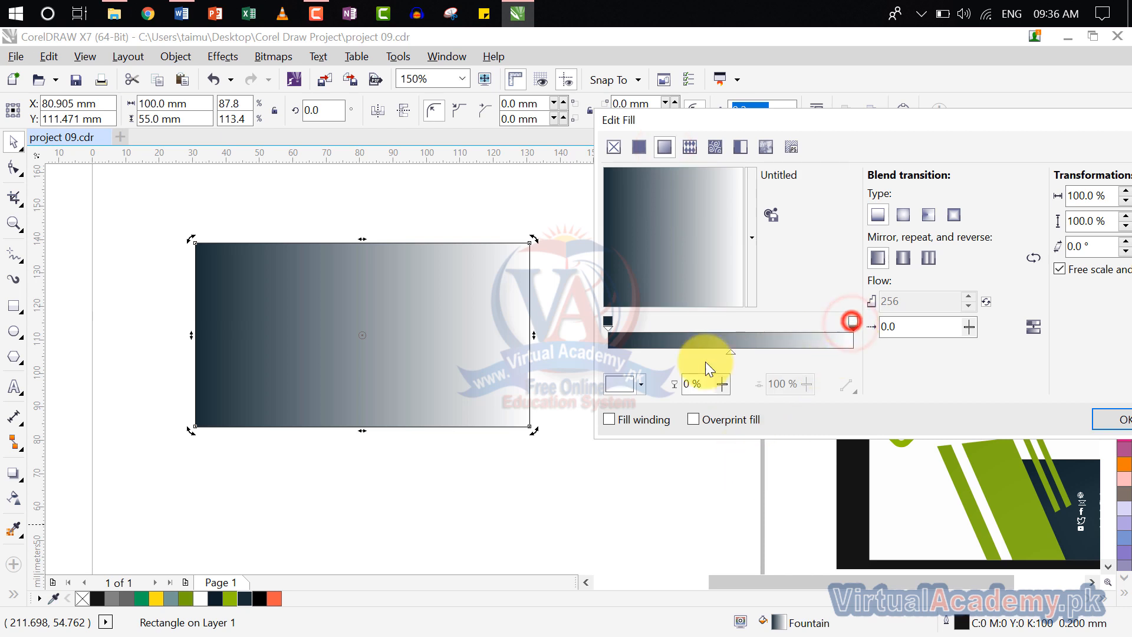
{"action": "left_click", "coordinate": [608, 390]}
{"action": "left_click", "coordinate": [687, 420]}
{"action": "left_click", "coordinate": [1078, 482]}
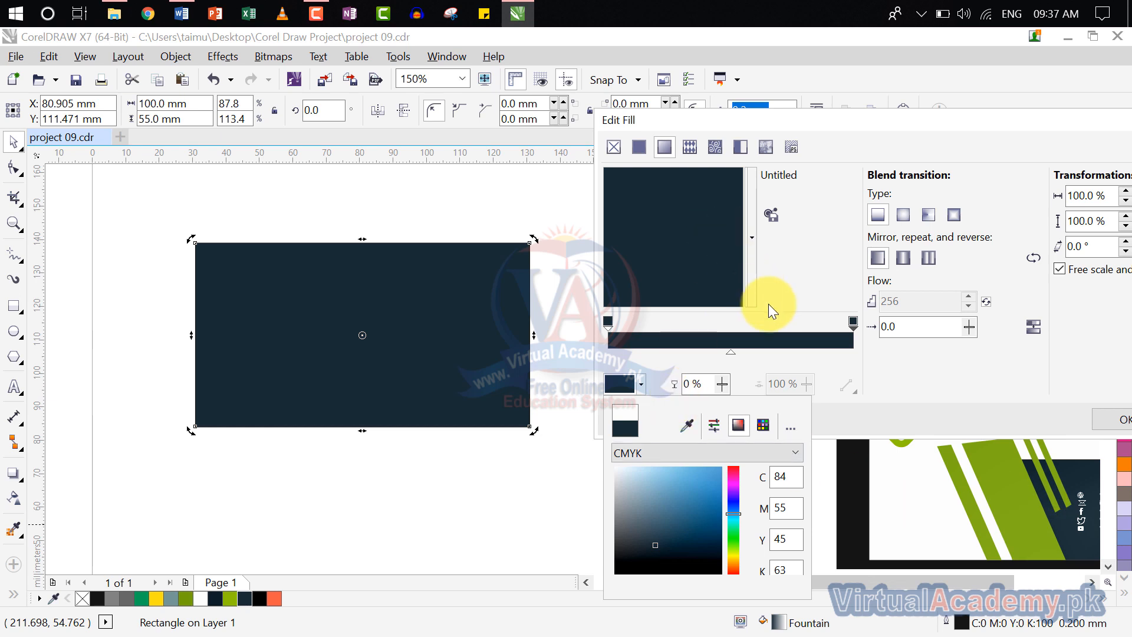
{"action": "left_click", "coordinate": [701, 242]}
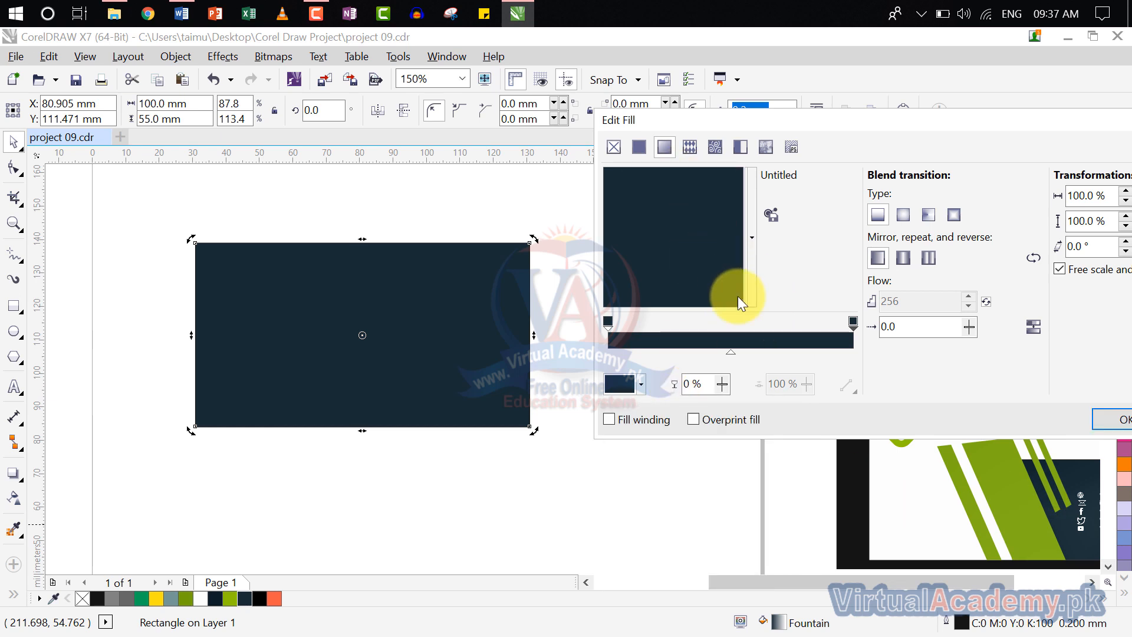
{"action": "left_click", "coordinate": [610, 388]}
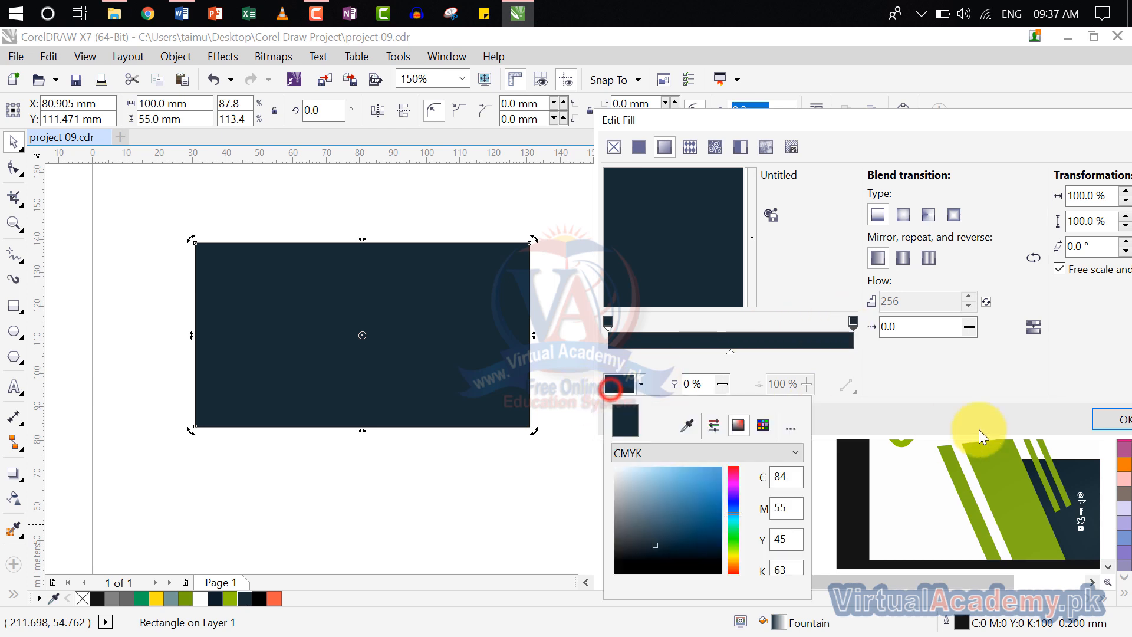
{"action": "left_click_drag", "start_coordinate": [658, 539], "coordinate": [678, 535]}
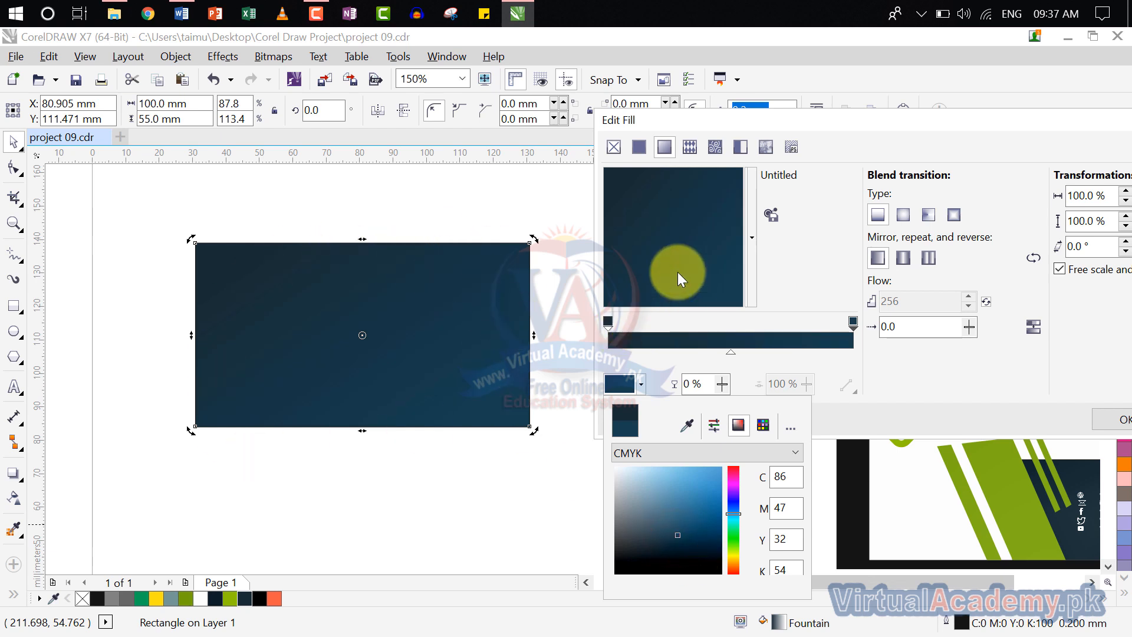
- Make the gradient an elliptical fountain fill and apply it to the card rectangle
{"action": "left_click", "coordinate": [906, 214]}
{"action": "left_click", "coordinate": [904, 214]}
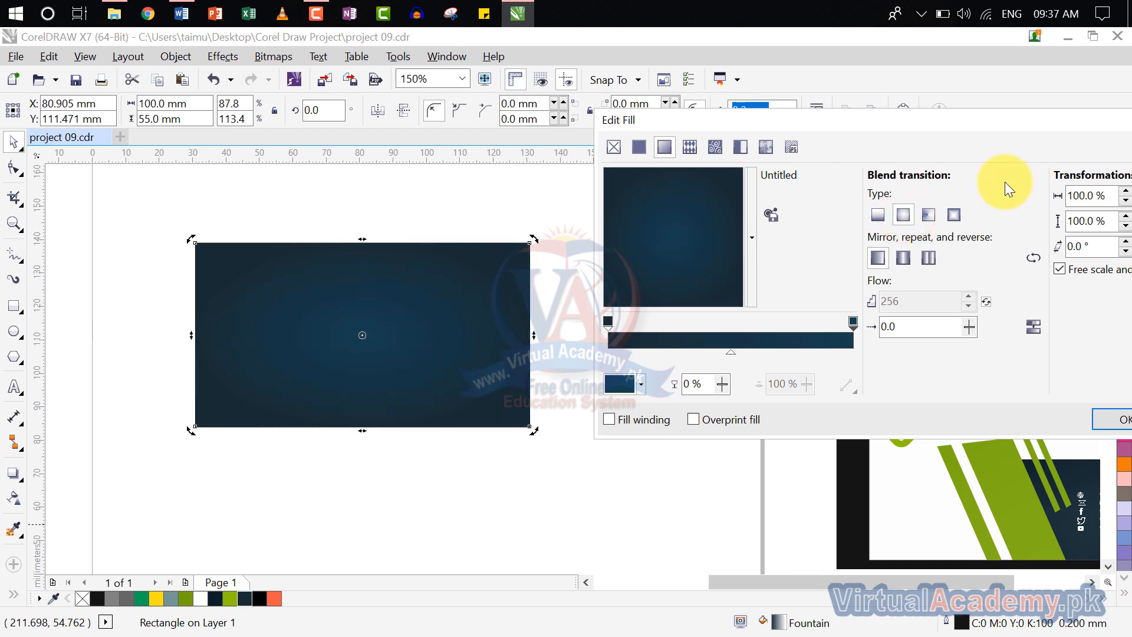
{"action": "left_click_drag", "start_coordinate": [1029, 122], "coordinate": [794, 82]}
{"action": "left_click", "coordinate": [904, 385]}
{"action": "left_click", "coordinate": [612, 294]}
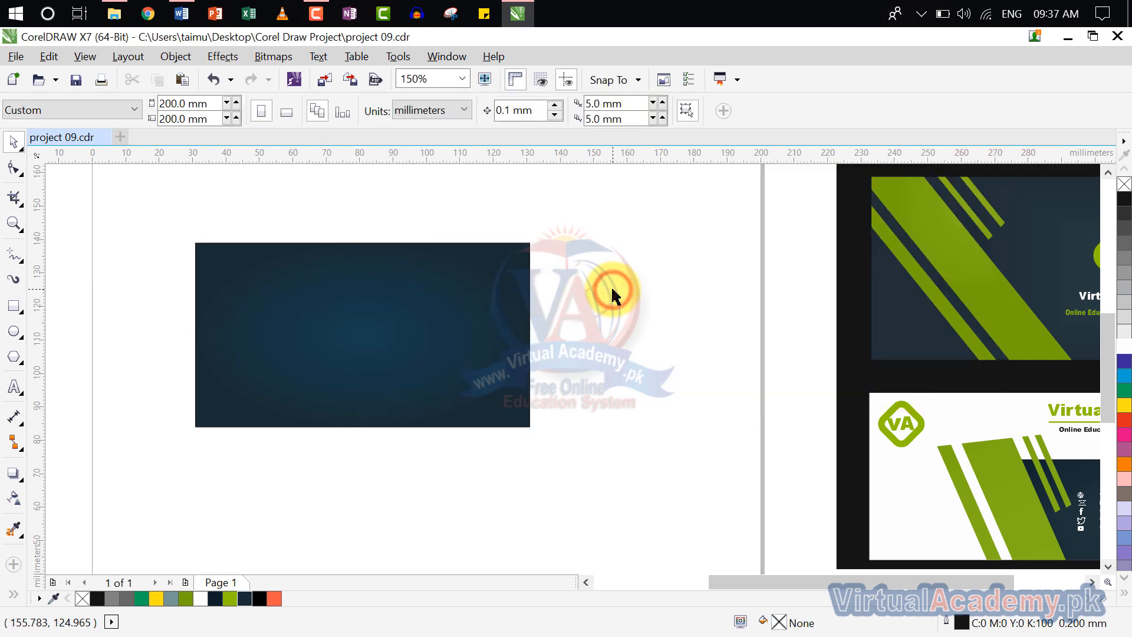
- Compare the gradient-filled rectangle with the diagonal green stripes and background of the reference business cards
{"action": "left_click_drag", "start_coordinate": [817, 295], "coordinate": [449, 387]}
{"action": "left_click_drag", "start_coordinate": [673, 309], "coordinate": [1082, 245]}
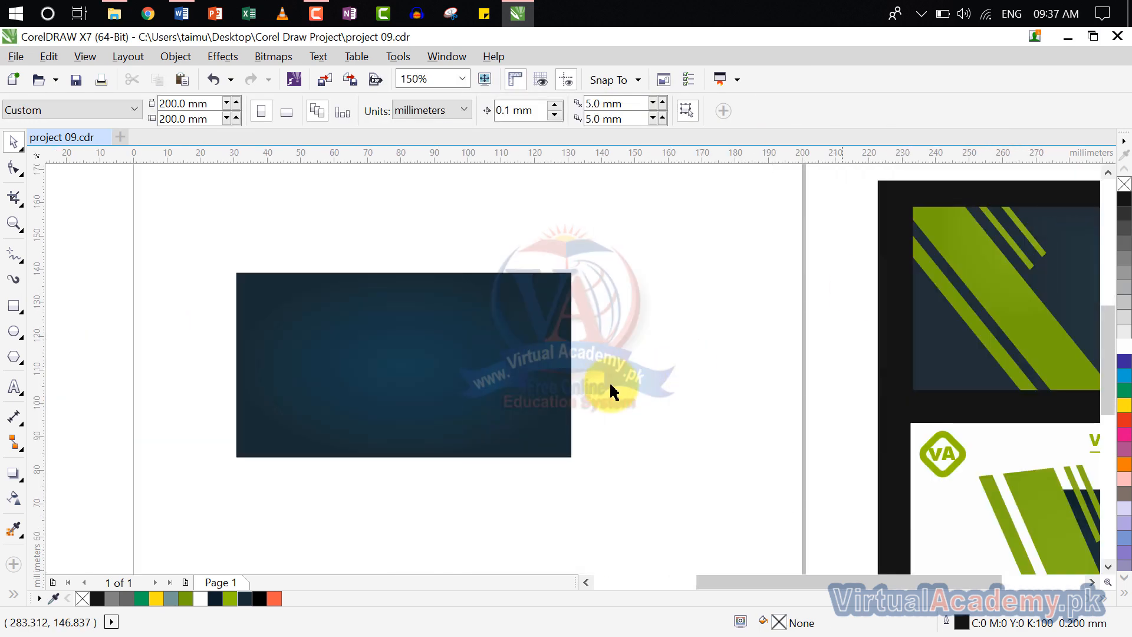
{"action": "scroll", "coordinate": [614, 329], "scroll_direction": "down", "scroll_amount": 2}
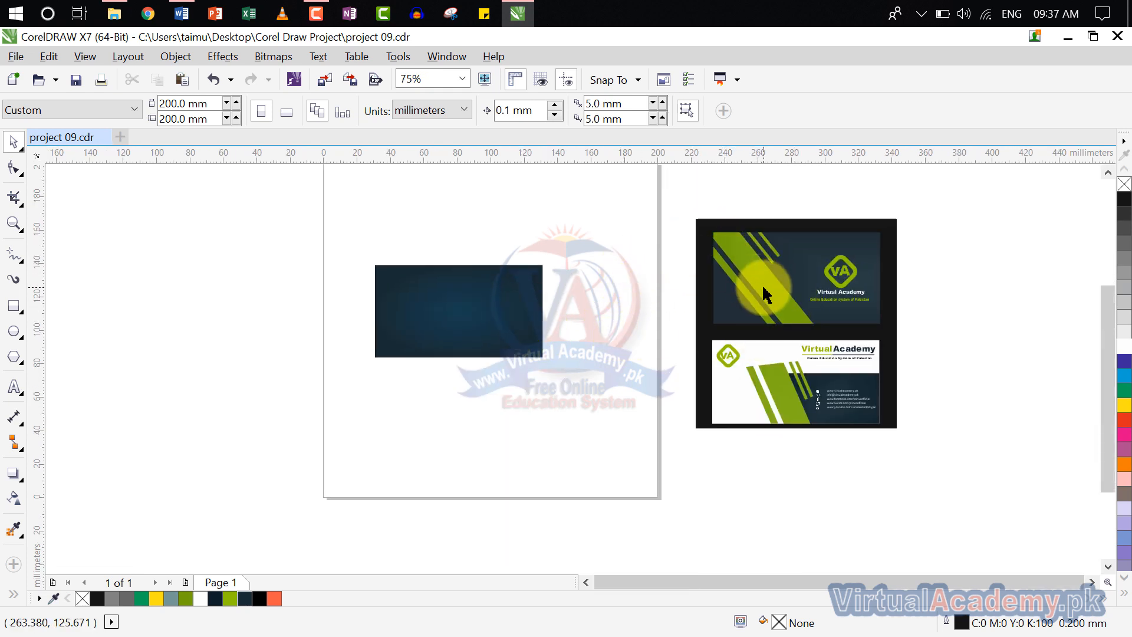
{"action": "left_click_drag", "start_coordinate": [762, 293], "coordinate": [782, 321]}
{"action": "scroll", "coordinate": [425, 339], "scroll_direction": "up", "scroll_amount": 2}
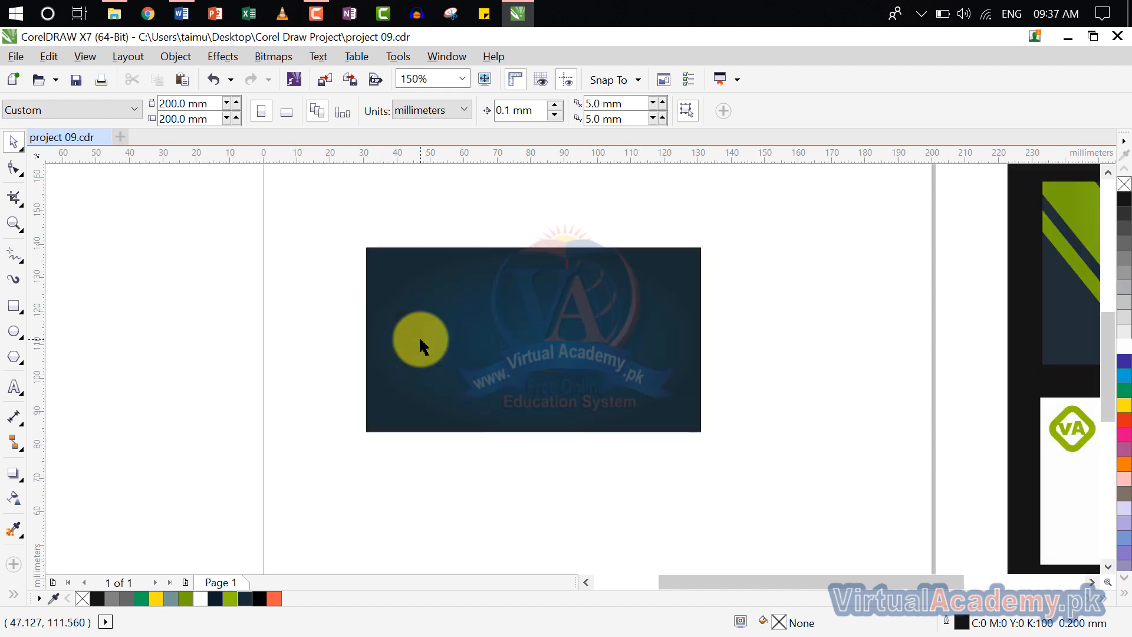
{"action": "scroll", "coordinate": [425, 340], "scroll_direction": "down", "scroll_amount": 2}
{"action": "left_click_drag", "start_coordinate": [424, 341], "coordinate": [334, 339]}
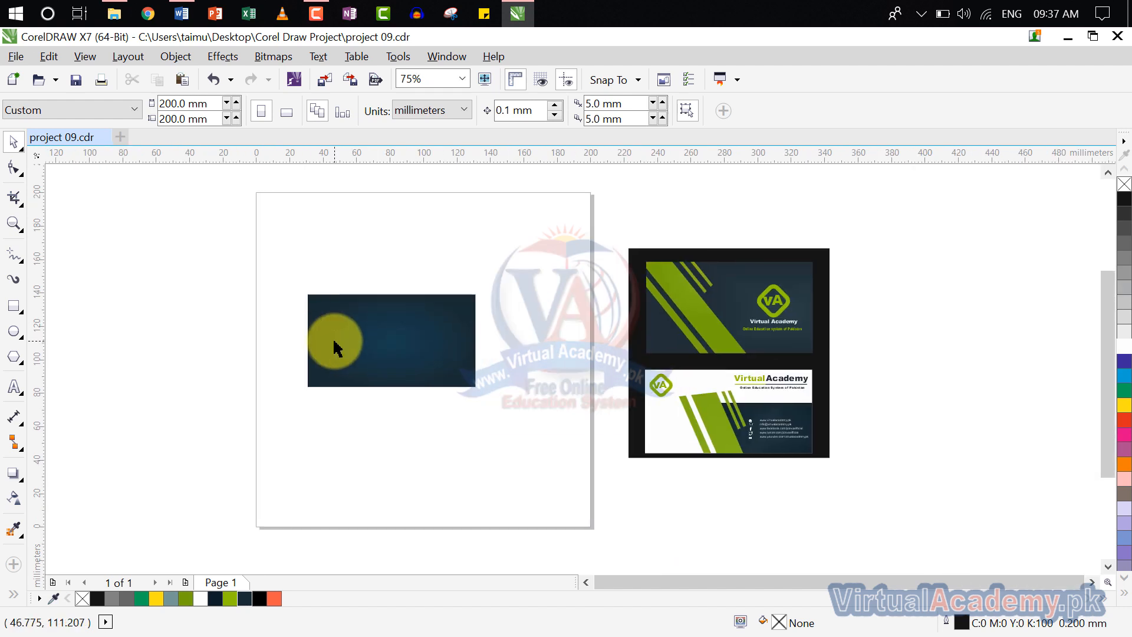
{"action": "scroll", "coordinate": [335, 348], "scroll_direction": "up", "scroll_amount": 2}
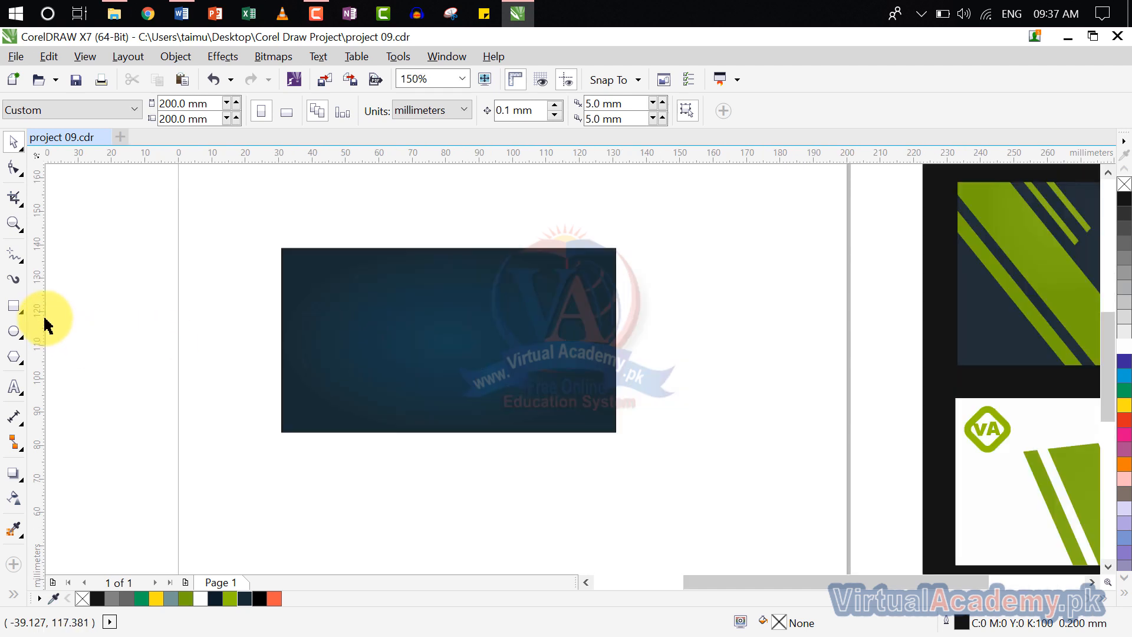
- Draw a tall, narrow rectangle about 5.6 mm wide and 100.9 mm high below the card
{"action": "left_click", "coordinate": [14, 306]}
{"action": "left_click_drag", "start_coordinate": [336, 406], "coordinate": [263, 318]}
{"action": "scroll", "coordinate": [339, 393], "scroll_direction": "down", "scroll_amount": 2}
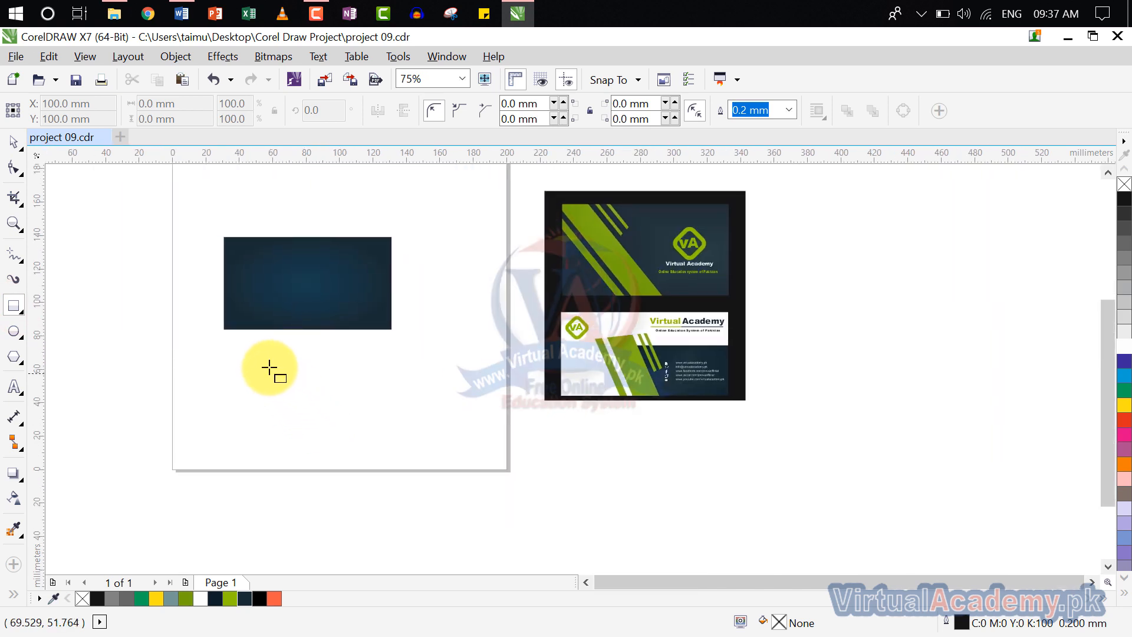
{"action": "left_click_drag", "start_coordinate": [306, 362], "coordinate": [317, 509]}
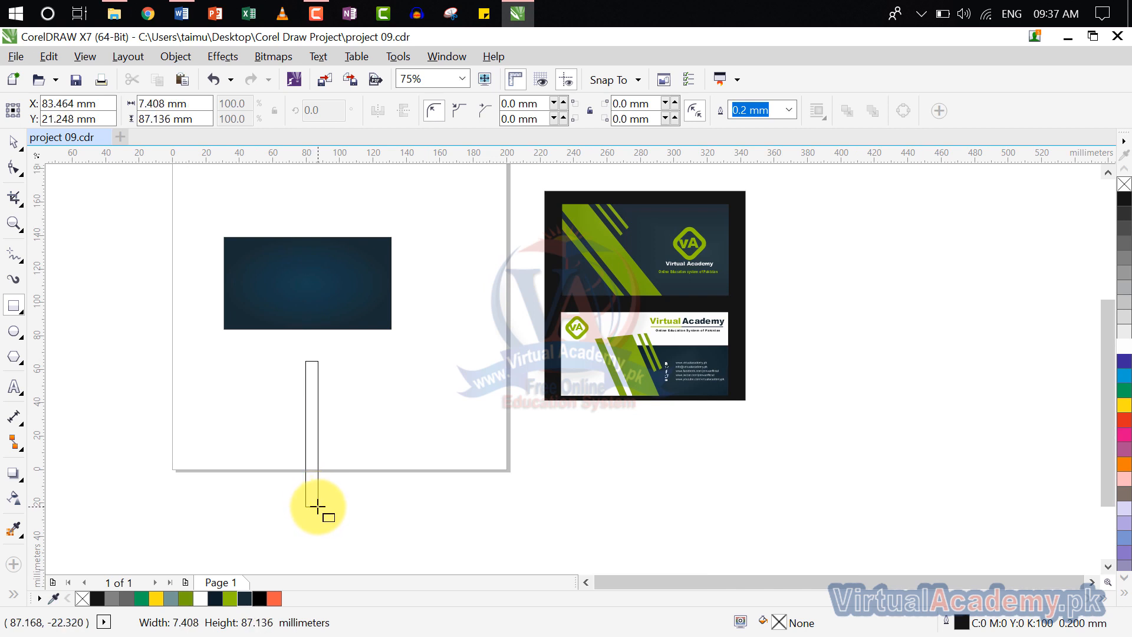
{"action": "left_click_drag", "start_coordinate": [317, 505], "coordinate": [314, 529]}
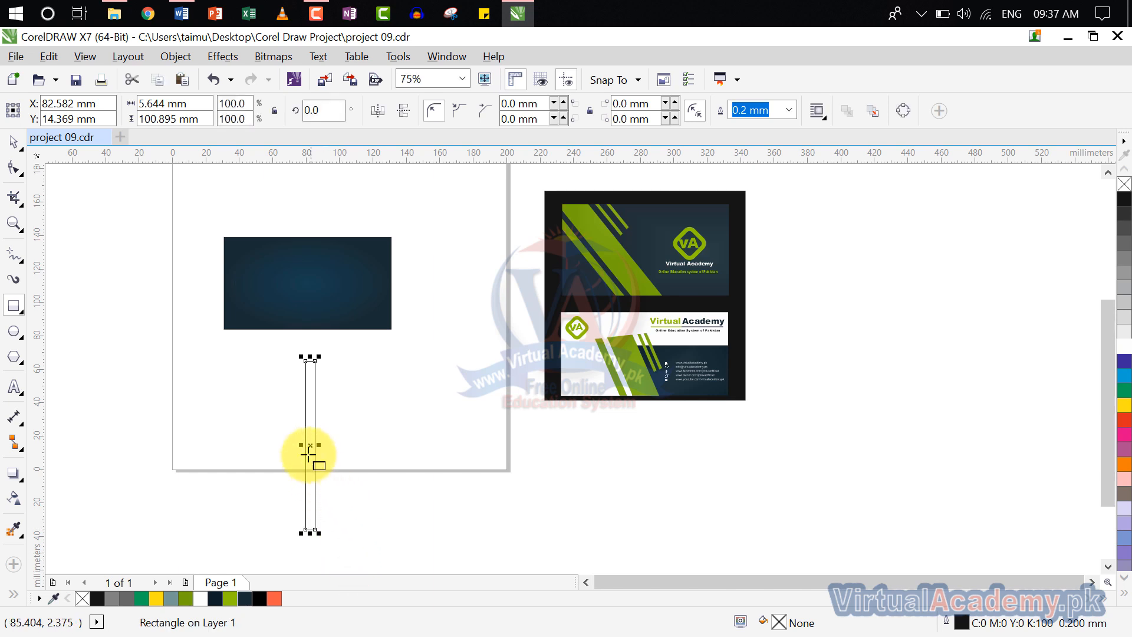
- Duplicate the narrow strip about 10 mm to its right and undo the extra copy placed farther away
{"action": "left_click_drag", "start_coordinate": [308, 446], "coordinate": [360, 446]}
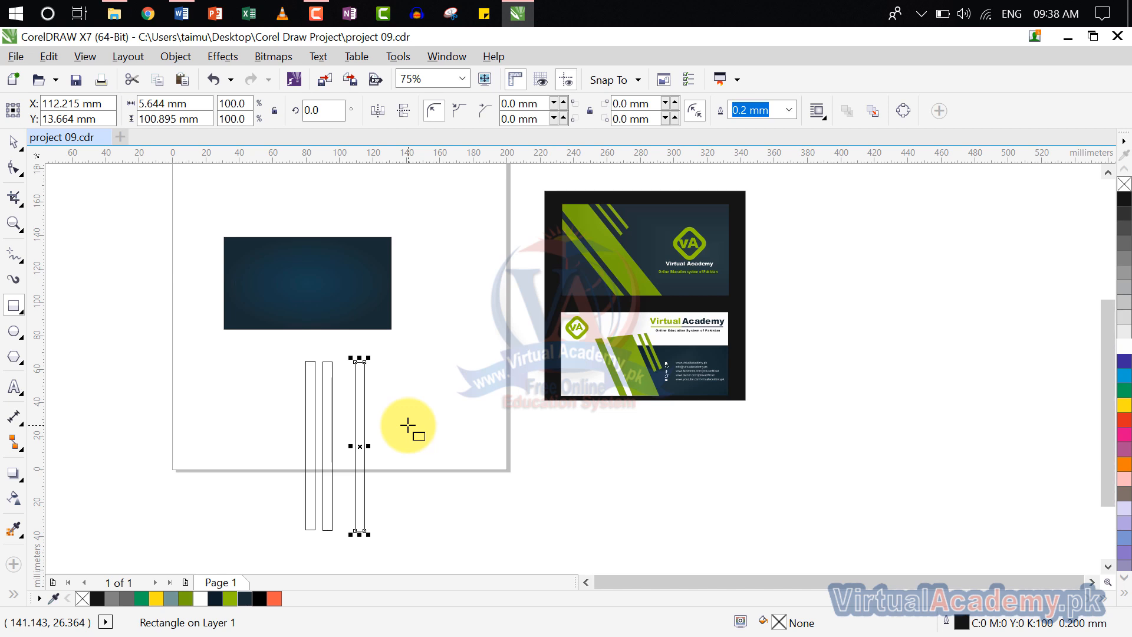
{"action": "key", "text": "ctrl+z"}
{"action": "key", "text": "ctrl+z"}
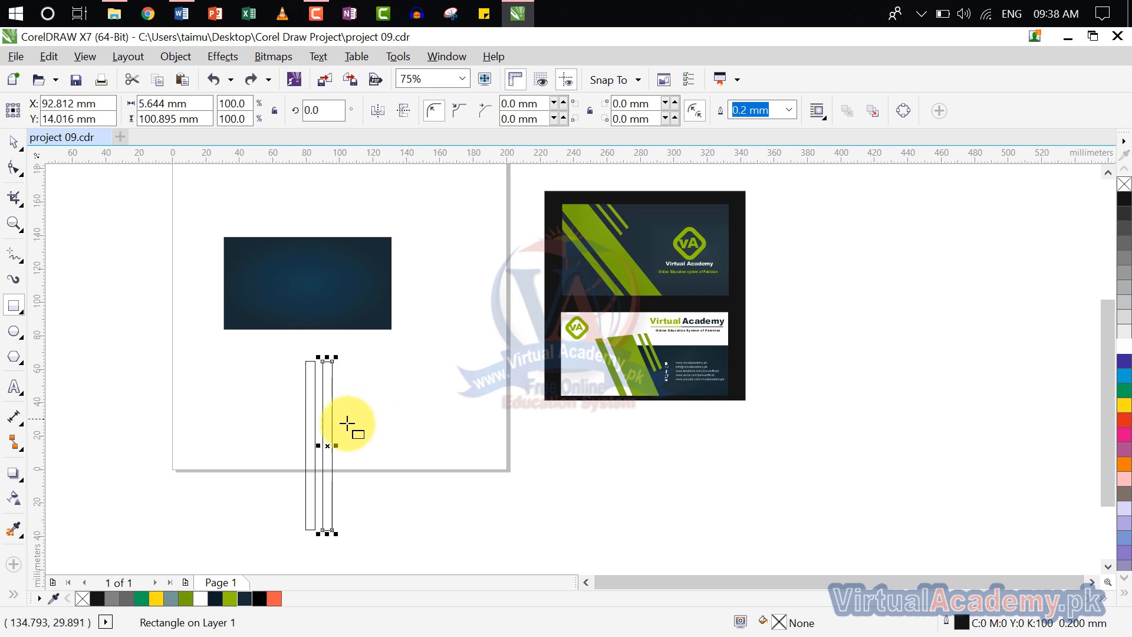
- Widen the duplicated strip to about 16.4 mm by extending its right edge
{"action": "scroll", "coordinate": [322, 425], "scroll_direction": "up", "scroll_amount": 2}
{"action": "left_click", "coordinate": [13, 142]}
{"action": "left_click", "coordinate": [328, 438]}
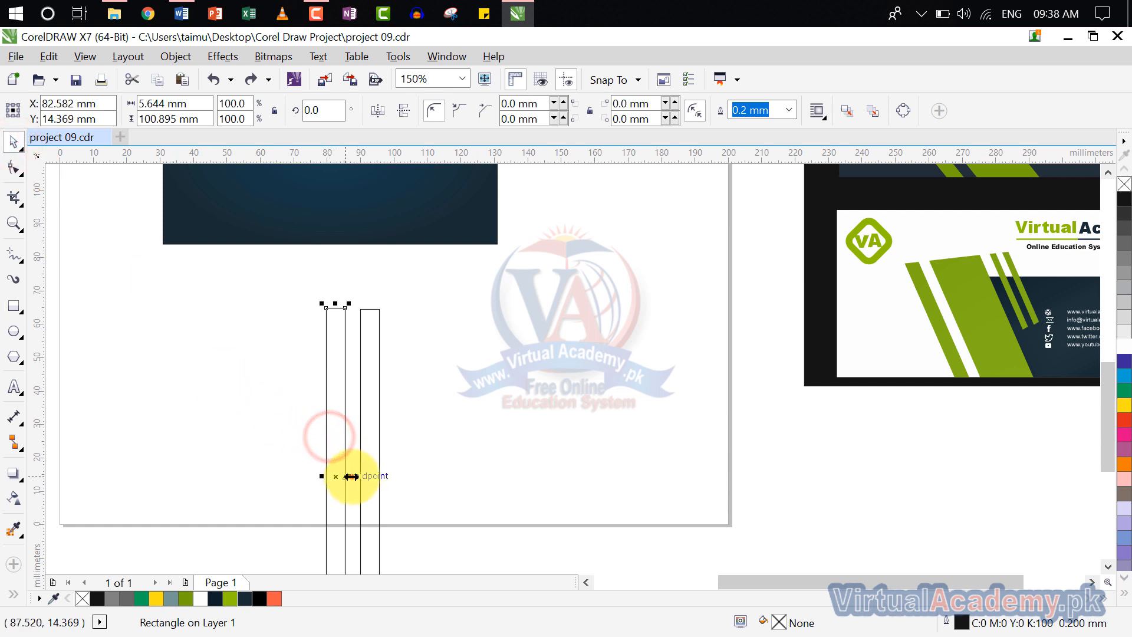
{"action": "left_click_drag", "start_coordinate": [347, 476], "coordinate": [371, 475]}
{"action": "scroll", "coordinate": [333, 475], "scroll_direction": "up", "scroll_amount": 4}
{"action": "scroll", "coordinate": [379, 483], "scroll_direction": "down", "scroll_amount": 4}
{"action": "left_click", "coordinate": [413, 471]}
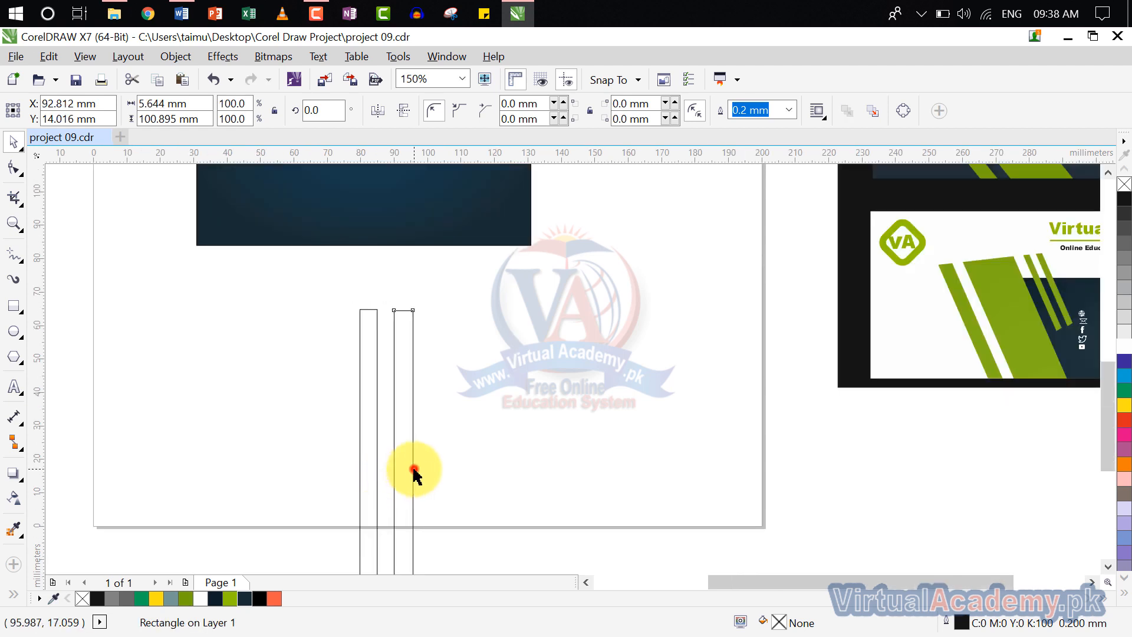
{"action": "left_click_drag", "start_coordinate": [417, 480], "coordinate": [449, 480]}
{"action": "scroll", "coordinate": [374, 481], "scroll_direction": "right", "scroll_amount": 3}
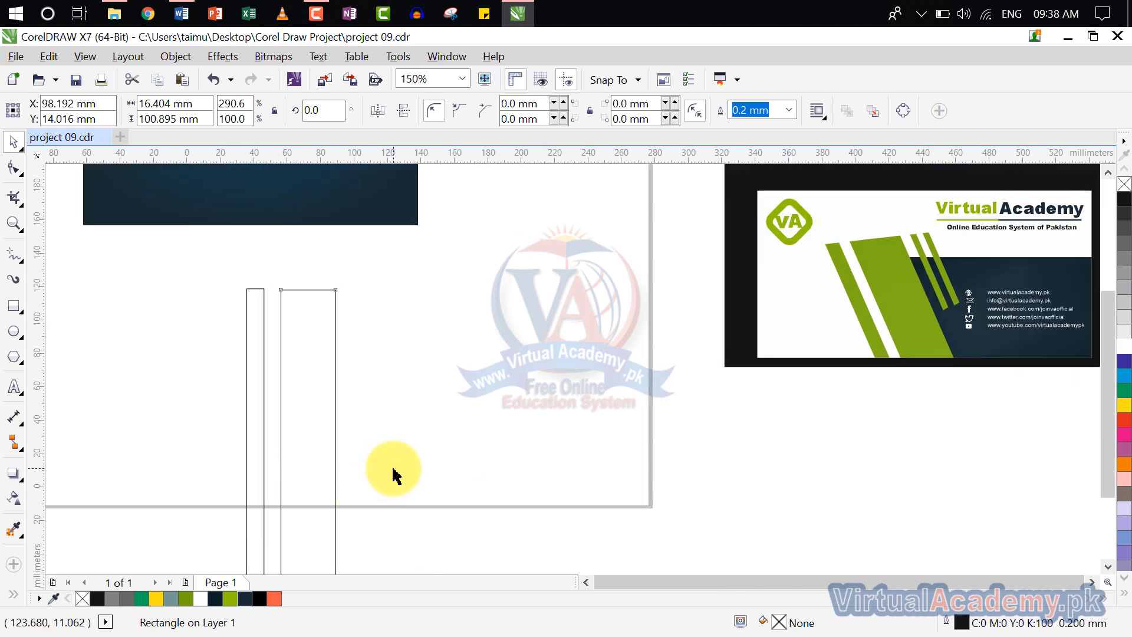
- Widen the second strip to about 17.0 mm and place a duplicate of it about 21 mm to its right
{"action": "scroll", "coordinate": [374, 483], "scroll_direction": "down", "scroll_amount": 2}
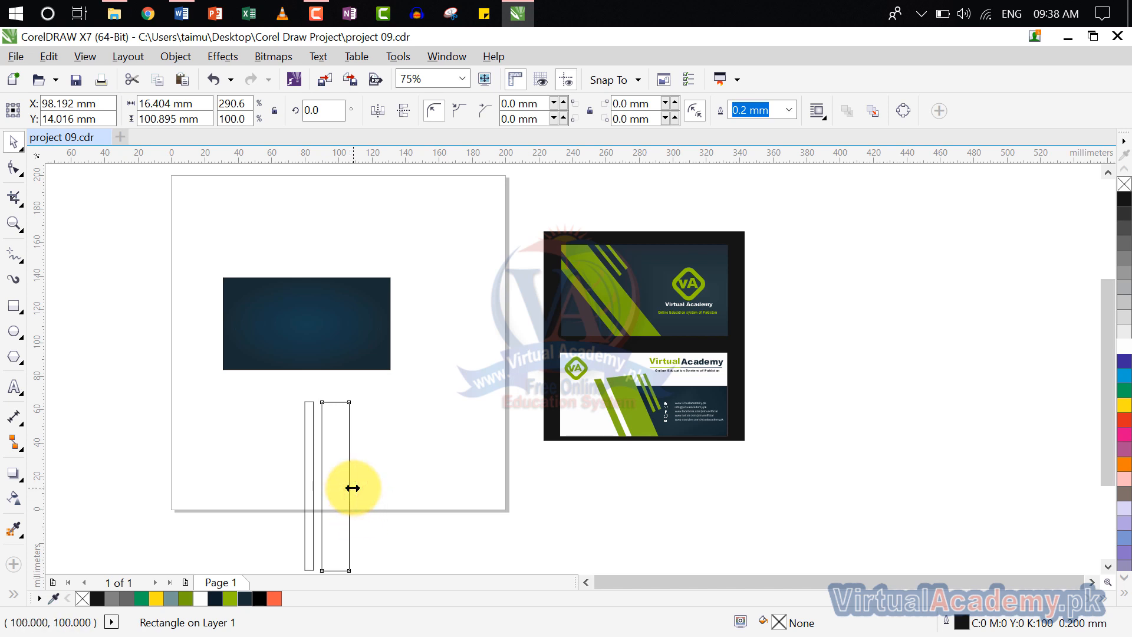
{"action": "left_click_drag", "start_coordinate": [355, 486], "coordinate": [358, 491]}
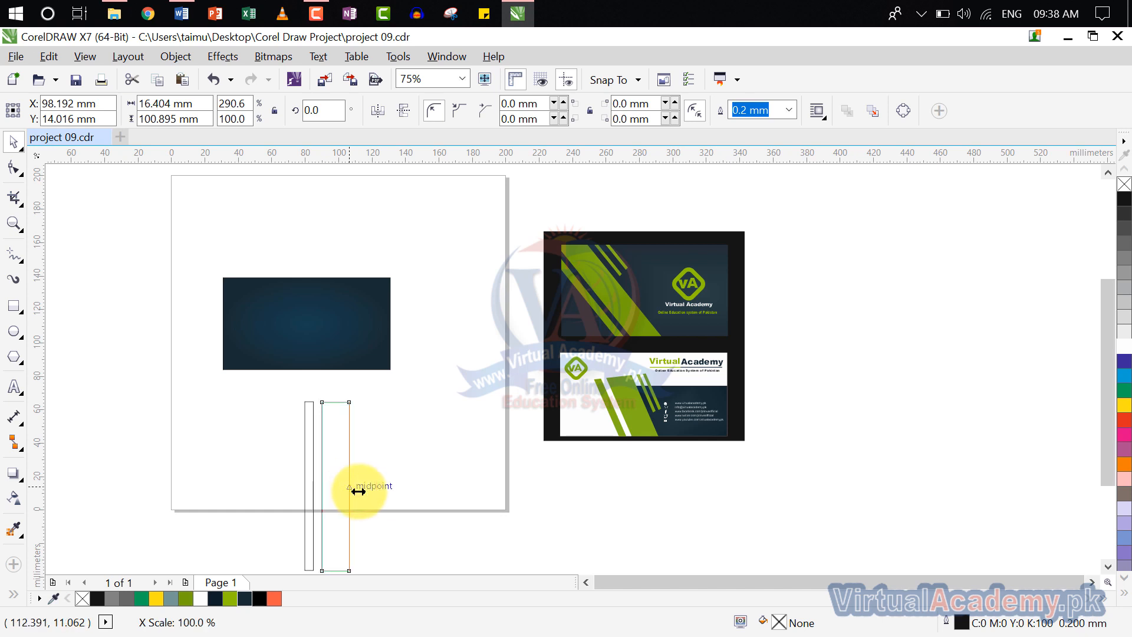
{"action": "scroll", "coordinate": [358, 496], "scroll_direction": "up", "scroll_amount": 3}
{"action": "left_click_drag", "start_coordinate": [296, 454], "coordinate": [406, 508]}
{"action": "scroll", "coordinate": [310, 459], "scroll_direction": "down", "scroll_amount": 4}
{"action": "left_click_drag", "start_coordinate": [365, 418], "coordinate": [436, 418]}
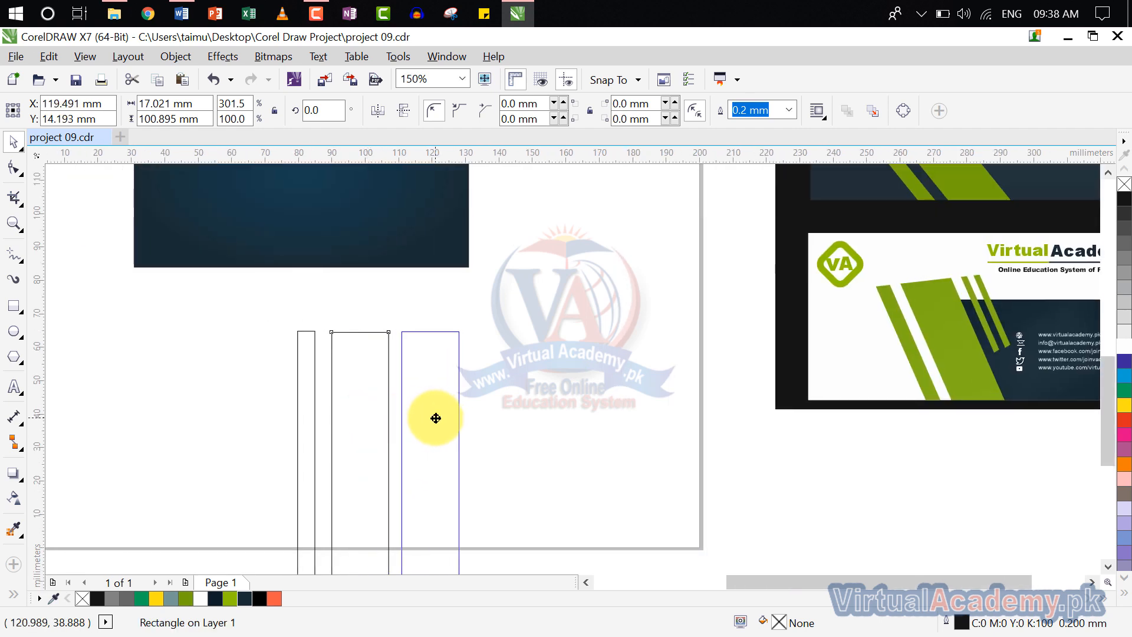
{"action": "left_click_drag", "start_coordinate": [435, 418], "coordinate": [435, 416]}
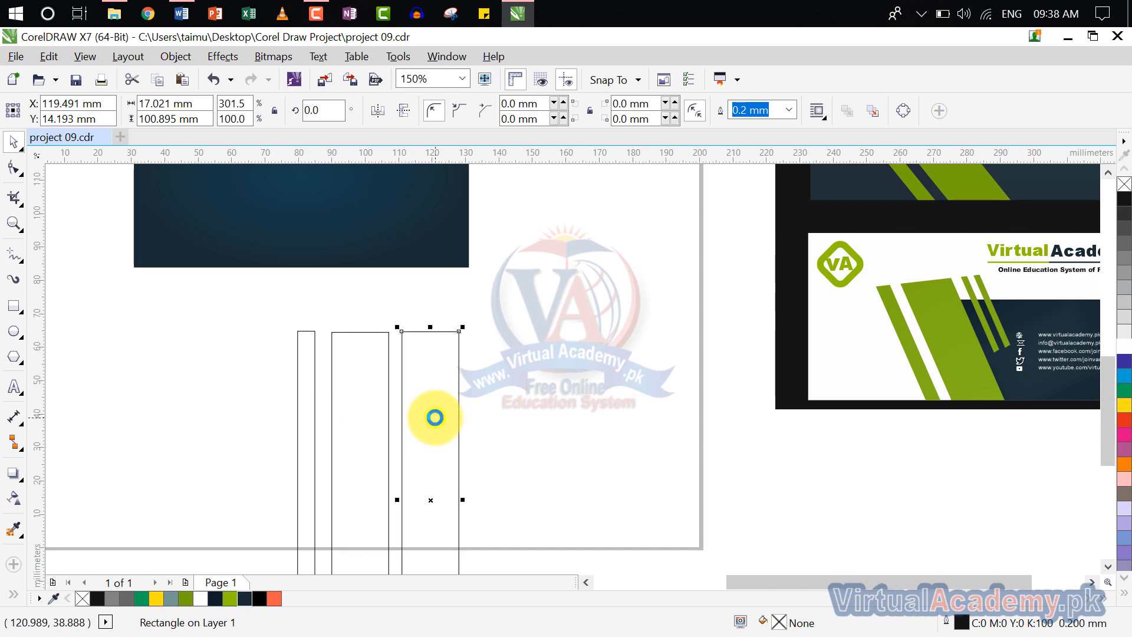
- Narrow the new copy of the wide strip from both sides to a width of about 1.9 mm
{"action": "scroll", "coordinate": [498, 430], "scroll_direction": "down", "scroll_amount": 4}
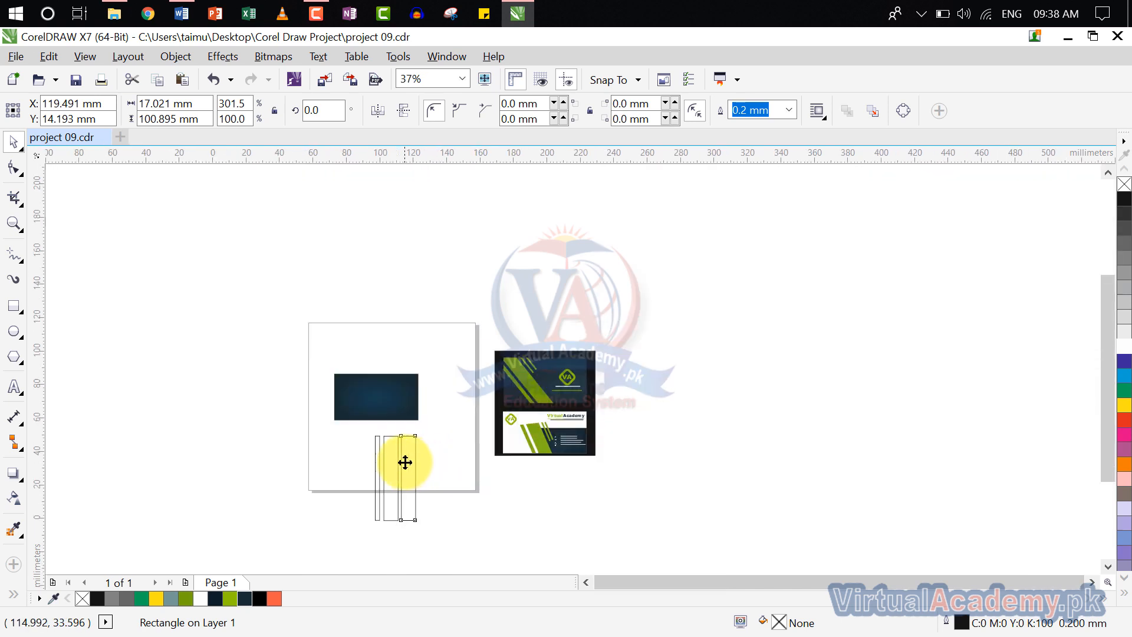
{"action": "scroll", "coordinate": [404, 462], "scroll_direction": "up", "scroll_amount": 2}
{"action": "scroll", "coordinate": [420, 470], "scroll_direction": "down", "scroll_amount": 1}
{"action": "left_click_drag", "start_coordinate": [420, 470], "coordinate": [325, 535]}
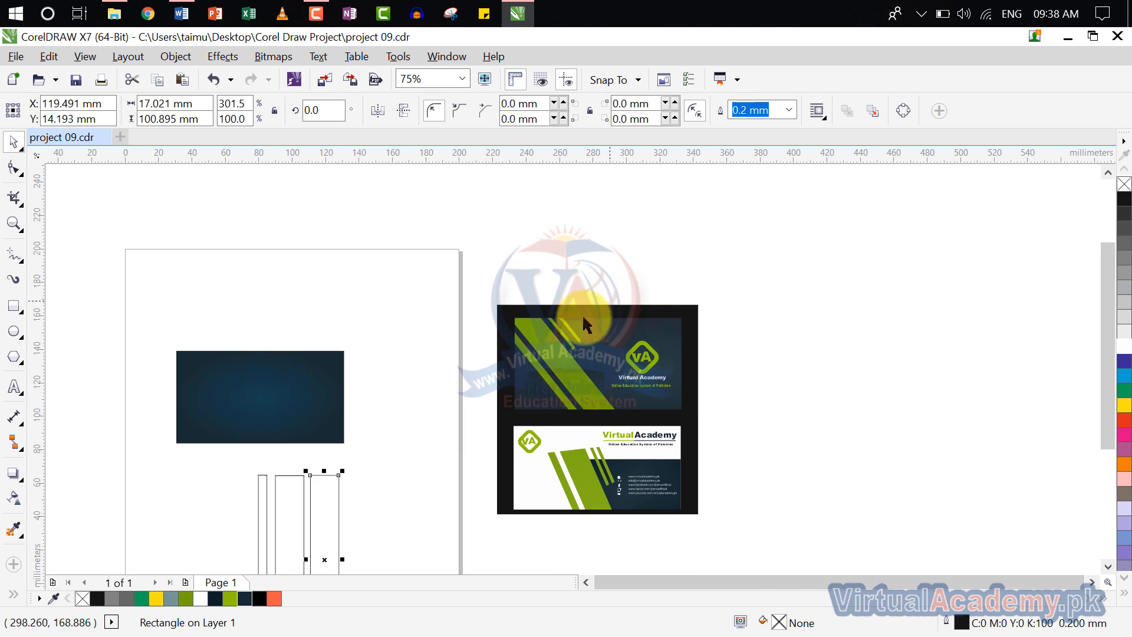
{"action": "scroll", "coordinate": [562, 356], "scroll_direction": "up", "scroll_amount": 2}
{"action": "scroll", "coordinate": [562, 356], "scroll_direction": "down", "scroll_amount": 2}
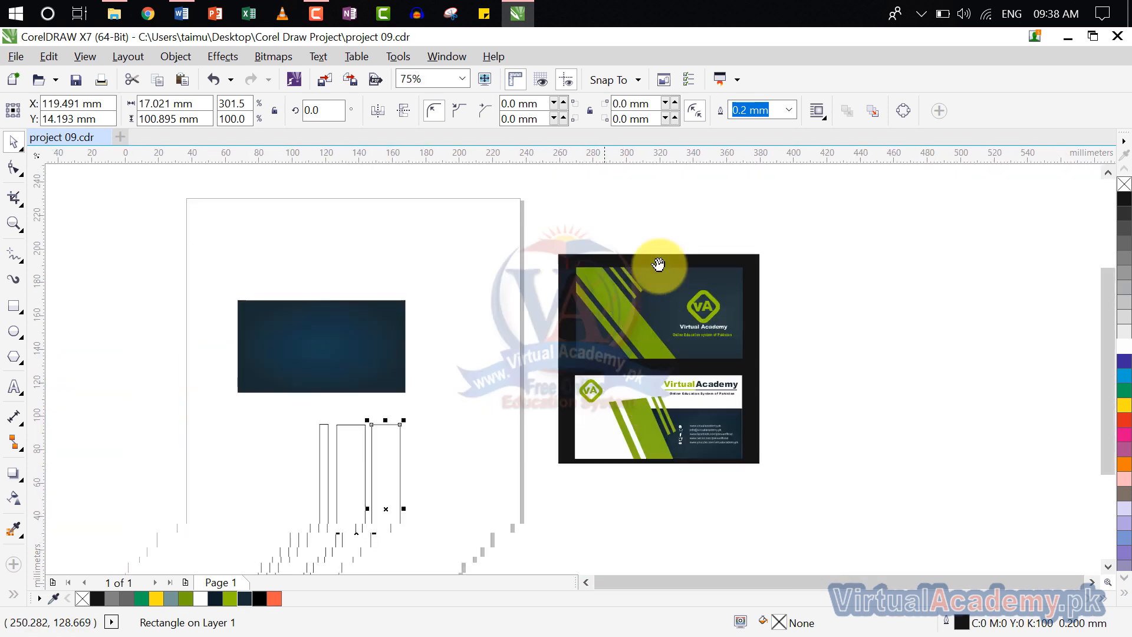
{"action": "scroll", "coordinate": [460, 443], "scroll_direction": "up", "scroll_amount": 1}
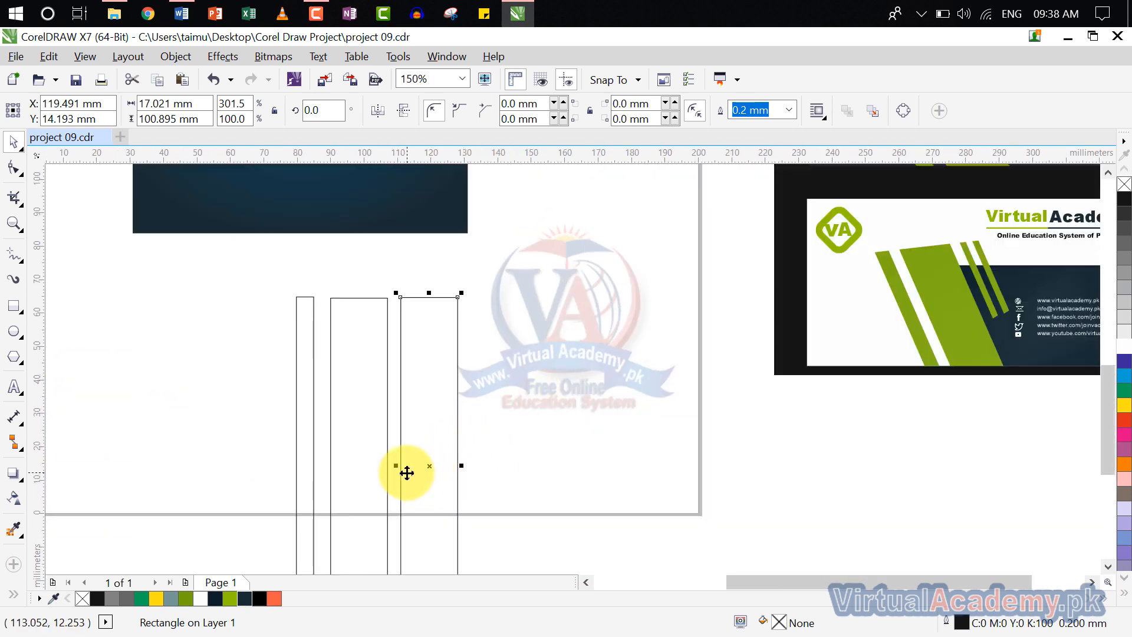
{"action": "scroll", "coordinate": [396, 464], "scroll_direction": "up", "scroll_amount": 2}
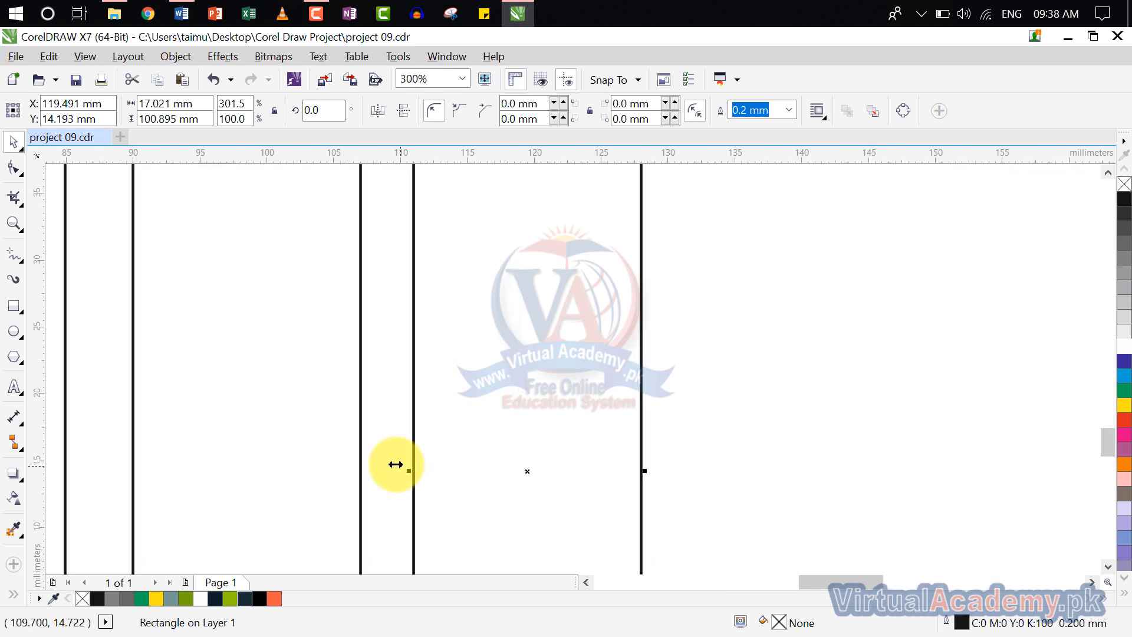
{"action": "left_click_drag", "start_coordinate": [414, 472], "coordinate": [450, 472]}
{"action": "left_click_drag", "start_coordinate": [643, 472], "coordinate": [481, 479]}
{"action": "scroll", "coordinate": [488, 480], "scroll_direction": "down", "scroll_amount": 6}
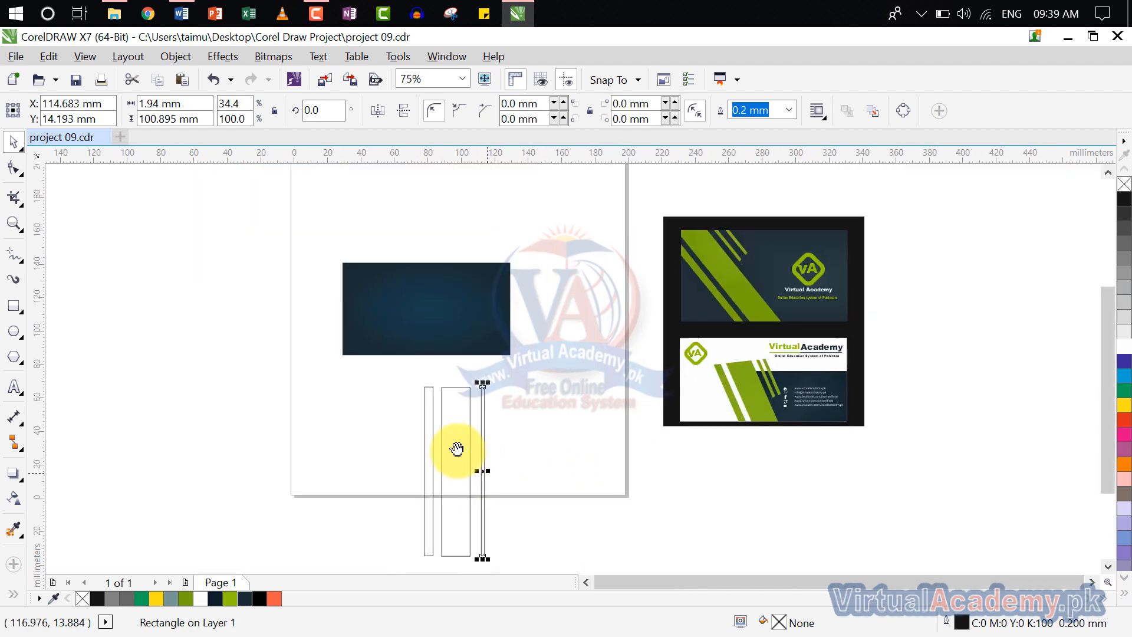
- Widen the thin strip to about 2.4 mm and place a duplicate of it about 4.6 mm to its right
{"action": "scroll", "coordinate": [450, 451], "scroll_direction": "up", "scroll_amount": 4}
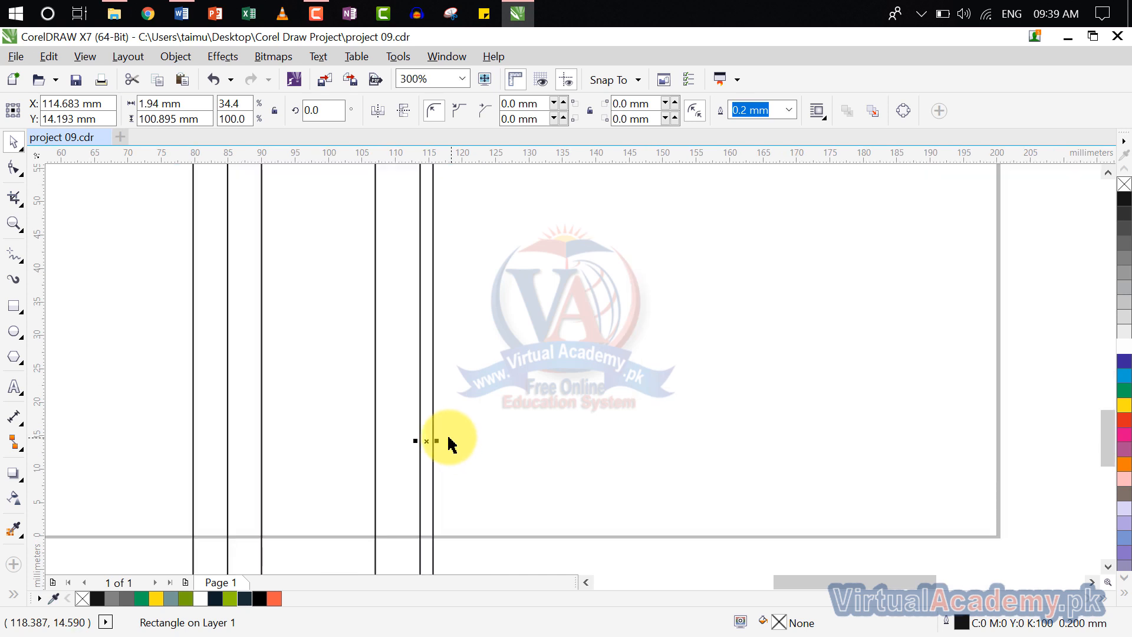
{"action": "scroll", "coordinate": [438, 450], "scroll_direction": "up", "scroll_amount": 2}
{"action": "left_click_drag", "start_coordinate": [433, 438], "coordinate": [474, 440]}
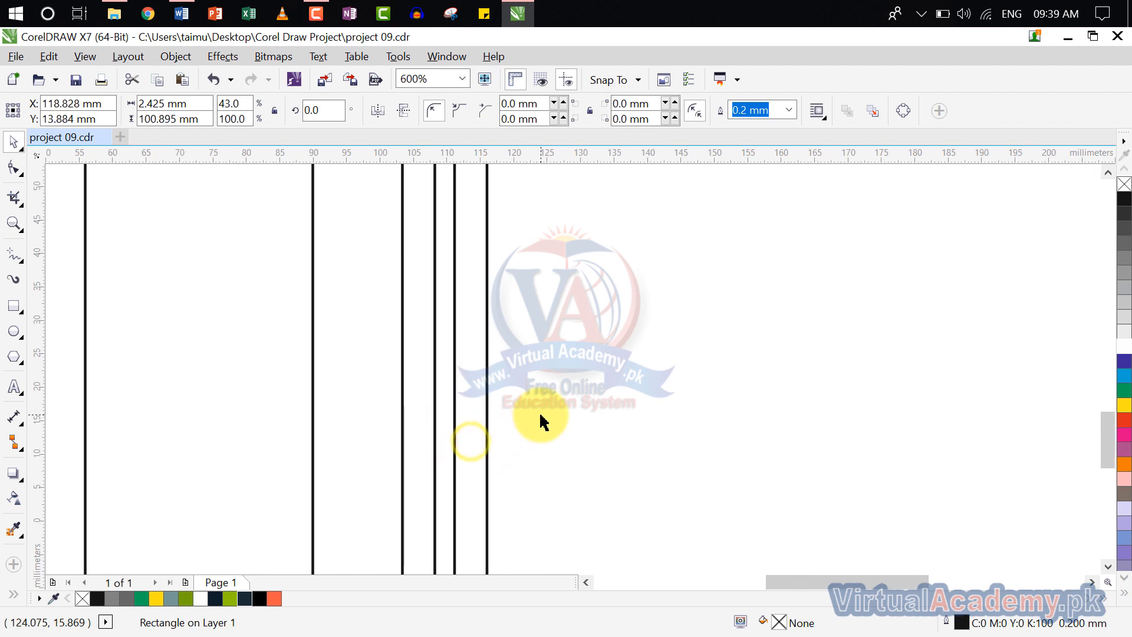
{"action": "scroll", "coordinate": [540, 422], "scroll_direction": "down", "scroll_amount": 2}
{"action": "scroll", "coordinate": [482, 455], "scroll_direction": "up", "scroll_amount": 2}
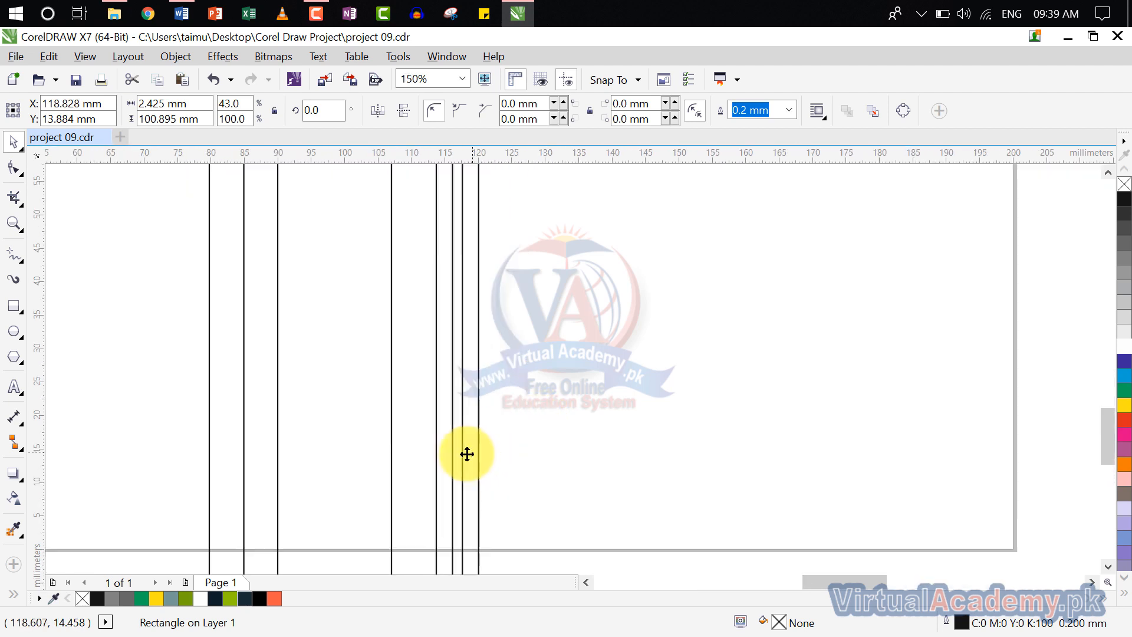
{"action": "left_click_drag", "start_coordinate": [475, 459], "coordinate": [483, 459]}
{"action": "left_click", "coordinate": [566, 438]}
{"action": "scroll", "coordinate": [565, 433], "scroll_direction": "down", "scroll_amount": 2}
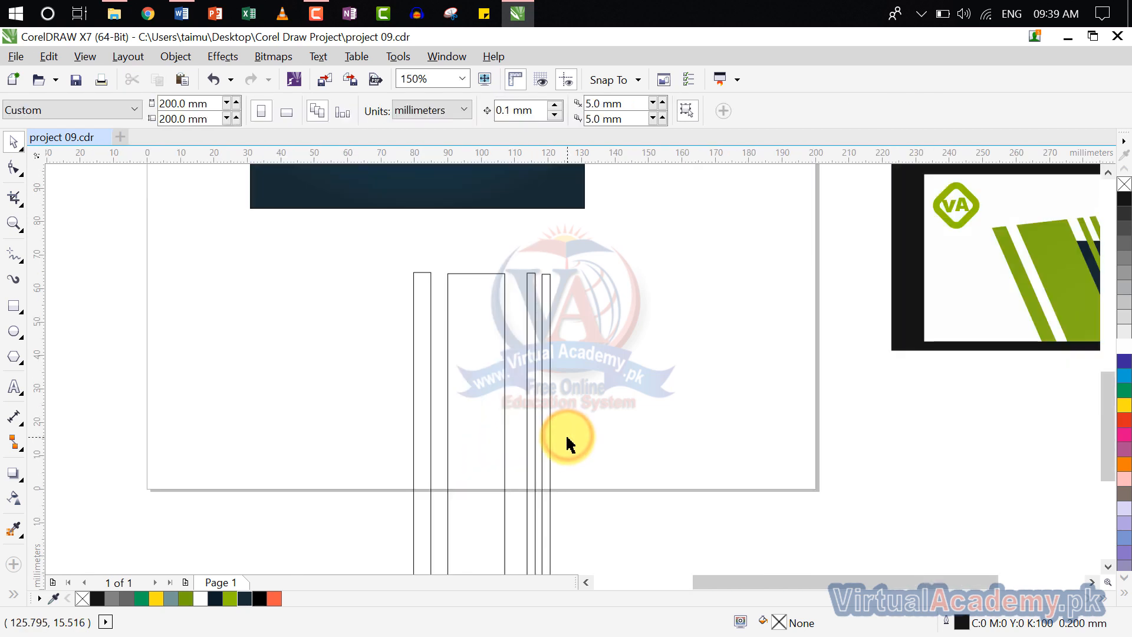
- Draw a straight slanted line about 40.9 mm wide and 3.6 mm high across the tops of the four strips
{"action": "left_click_drag", "start_coordinate": [554, 365], "coordinate": [430, 382]}
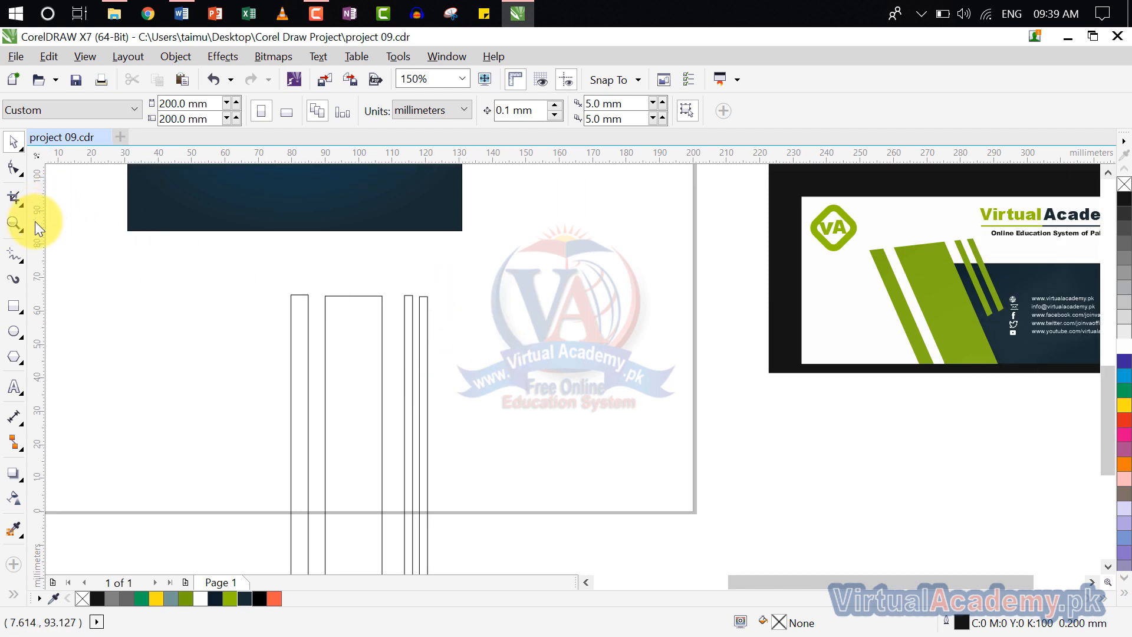
{"action": "left_click", "coordinate": [21, 258]}
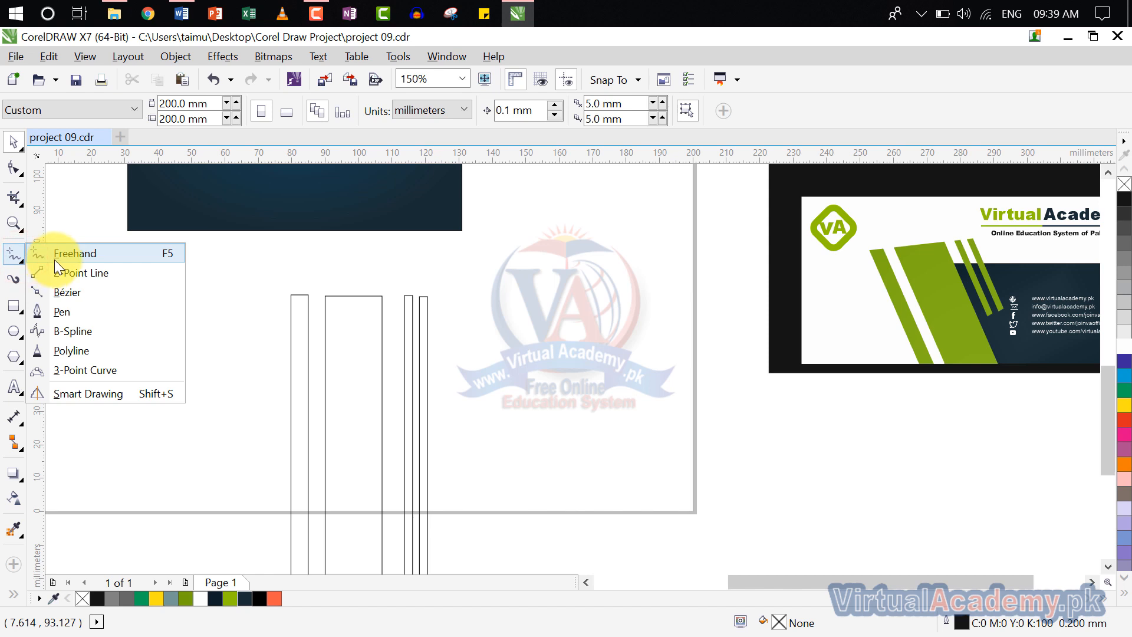
{"action": "left_click", "coordinate": [54, 259]}
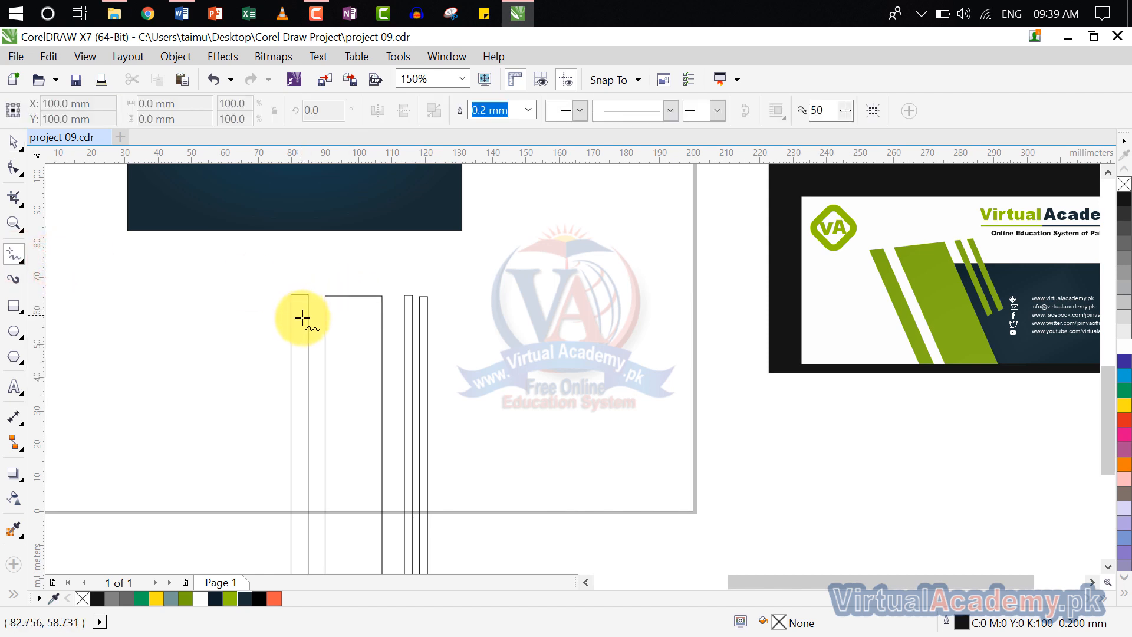
{"action": "scroll", "coordinate": [301, 317], "scroll_direction": "up", "scroll_amount": 3}
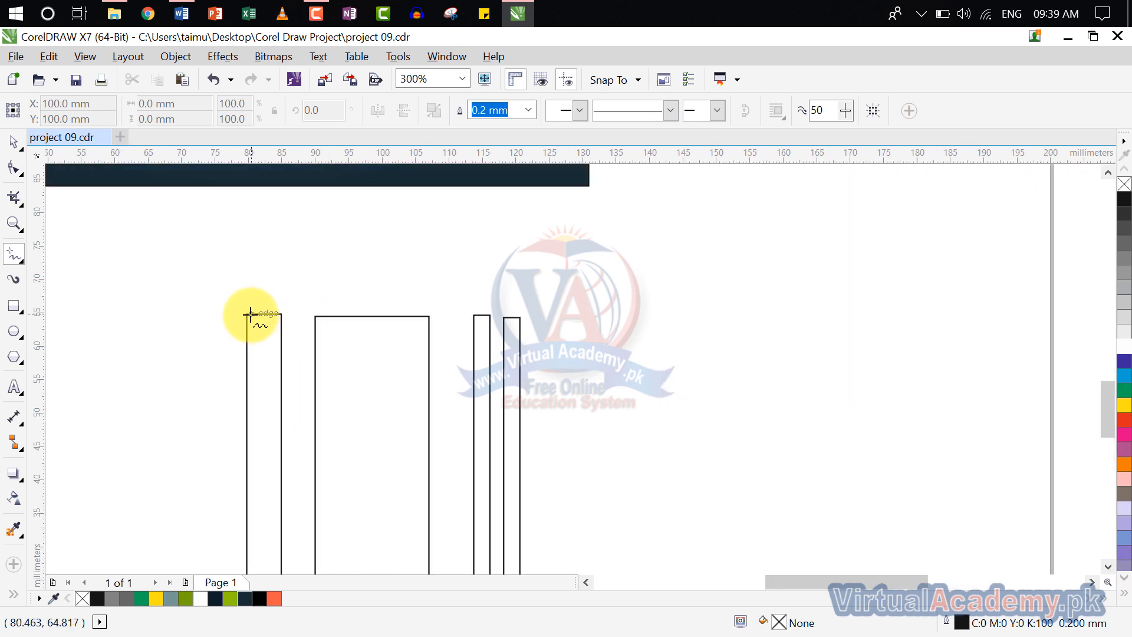
{"action": "left_click", "coordinate": [248, 316]}
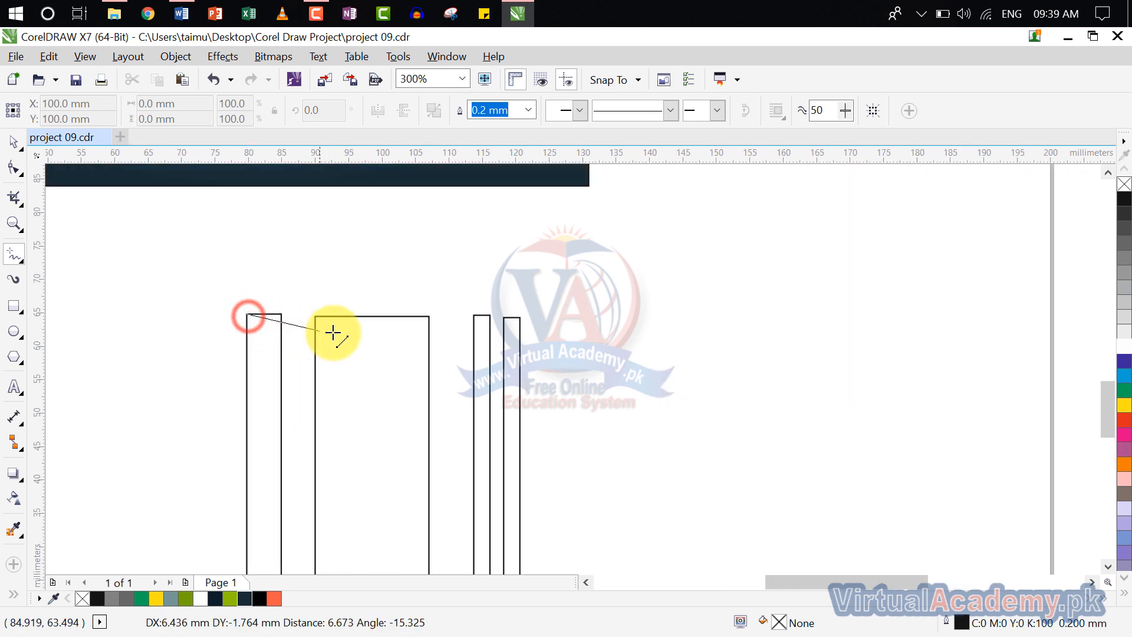
{"action": "left_click", "coordinate": [521, 337]}
{"action": "left_click", "coordinate": [15, 148]}
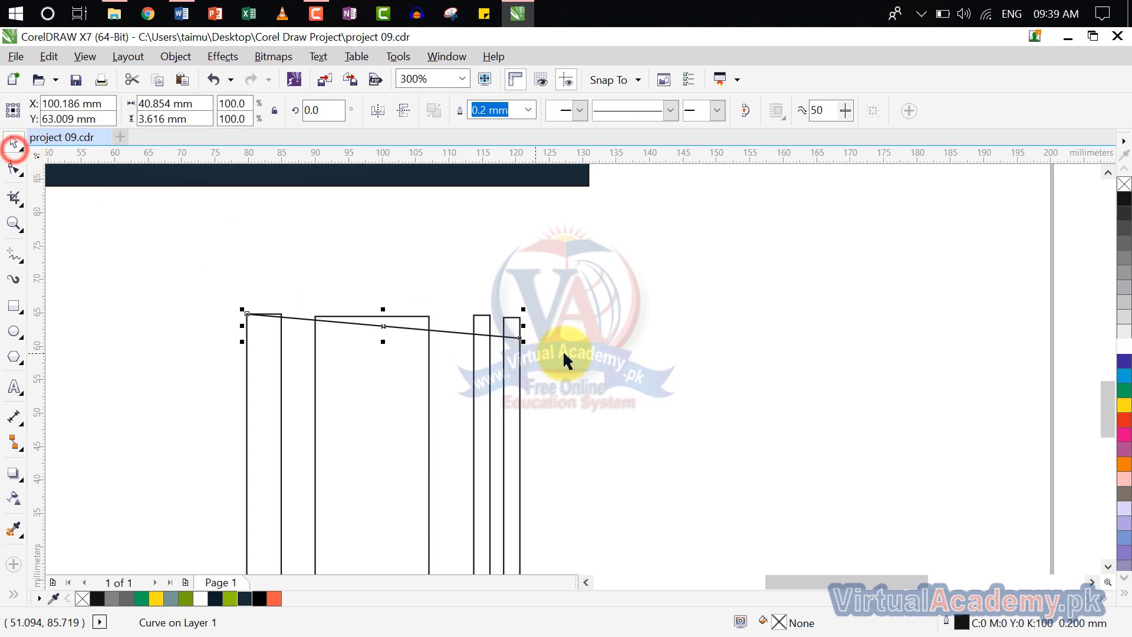
{"action": "left_click", "coordinate": [569, 354]}
- Compare the strip tops with the reference card and delete the slanted line across them
{"action": "scroll", "coordinate": [341, 316], "scroll_direction": "down", "scroll_amount": 3}
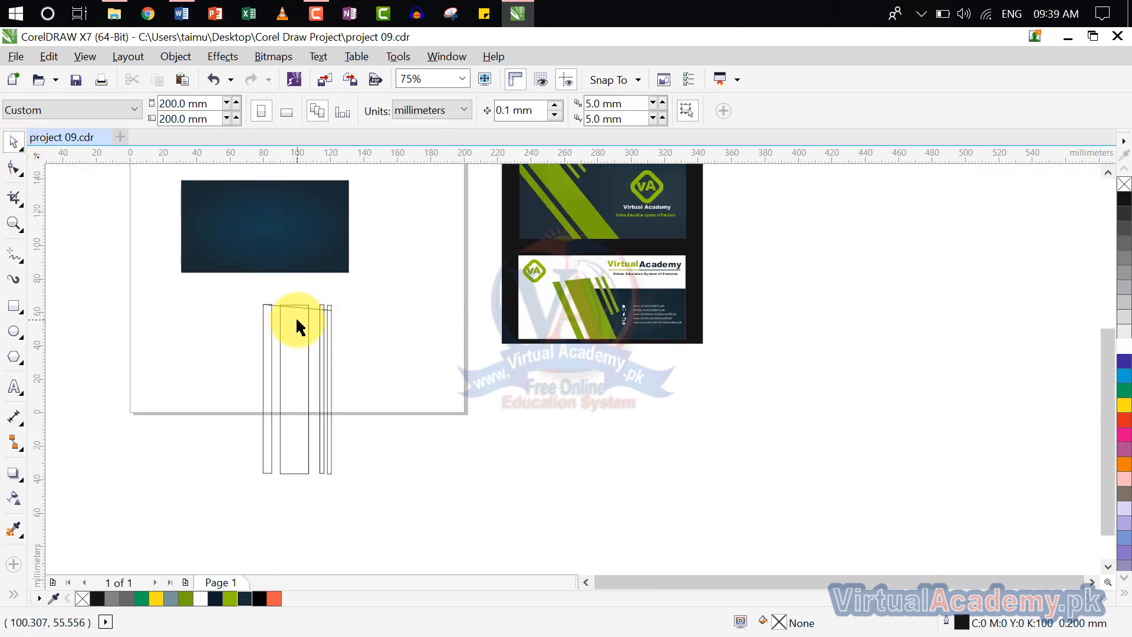
{"action": "scroll", "coordinate": [549, 305], "scroll_direction": "up", "scroll_amount": 4}
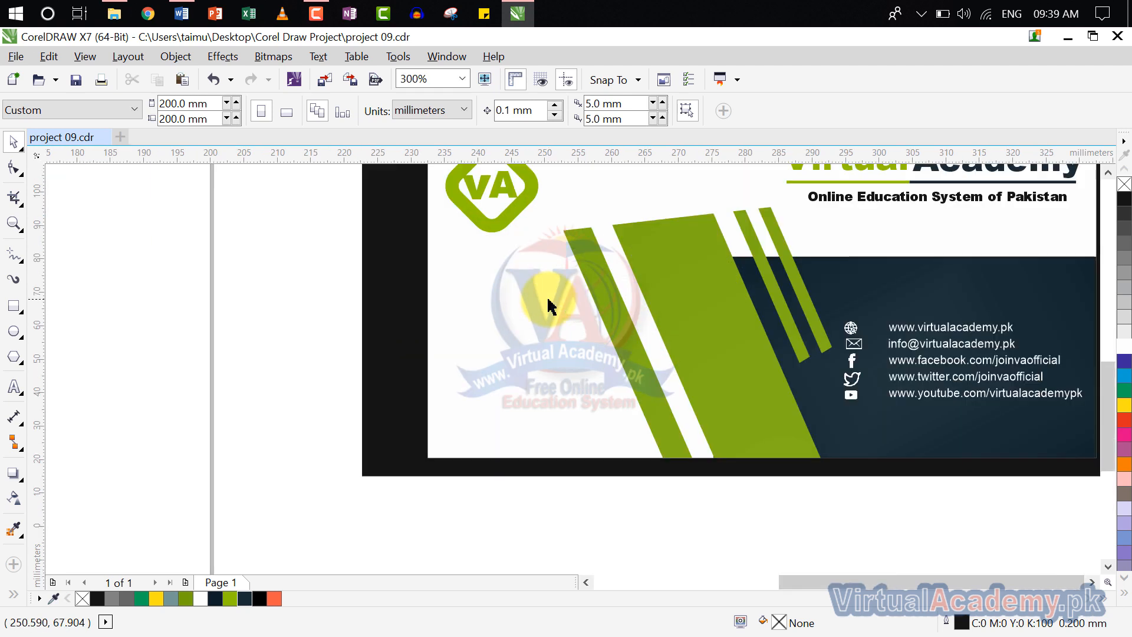
{"action": "scroll", "coordinate": [549, 305], "scroll_direction": "down", "scroll_amount": 4}
{"action": "left_click_drag", "start_coordinate": [433, 357], "coordinate": [438, 373]}
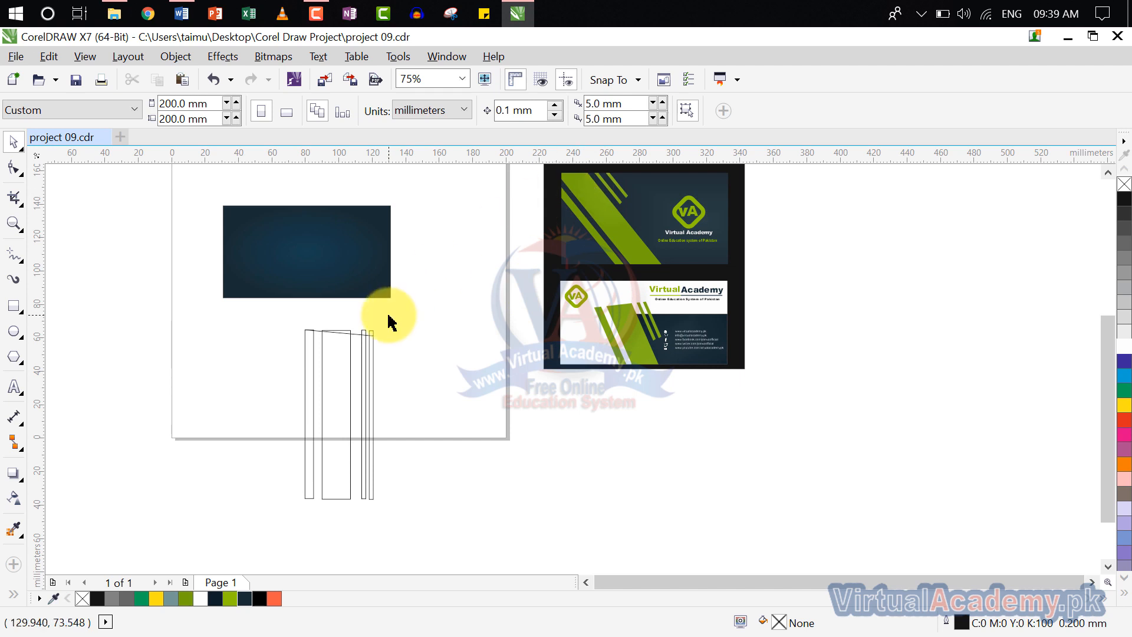
{"action": "left_click", "coordinate": [358, 336]}
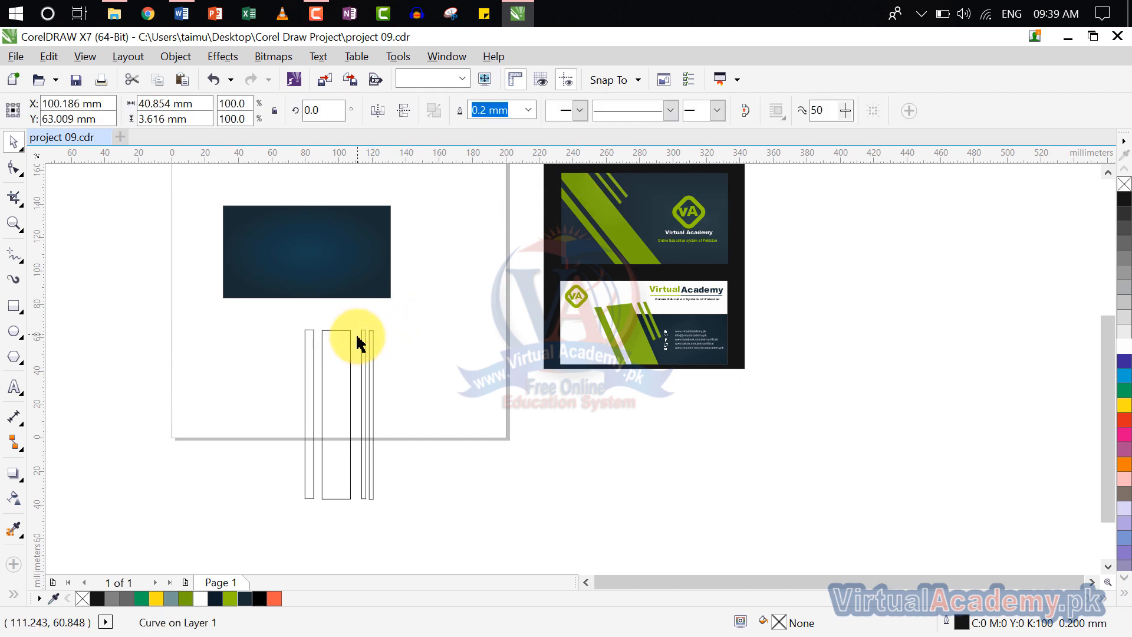
{"action": "key", "text": "Escape"}
- Remove the outlines of all four strips and fill them with solid green #76A40D
{"action": "left_click_drag", "start_coordinate": [399, 314], "coordinate": [247, 537]}
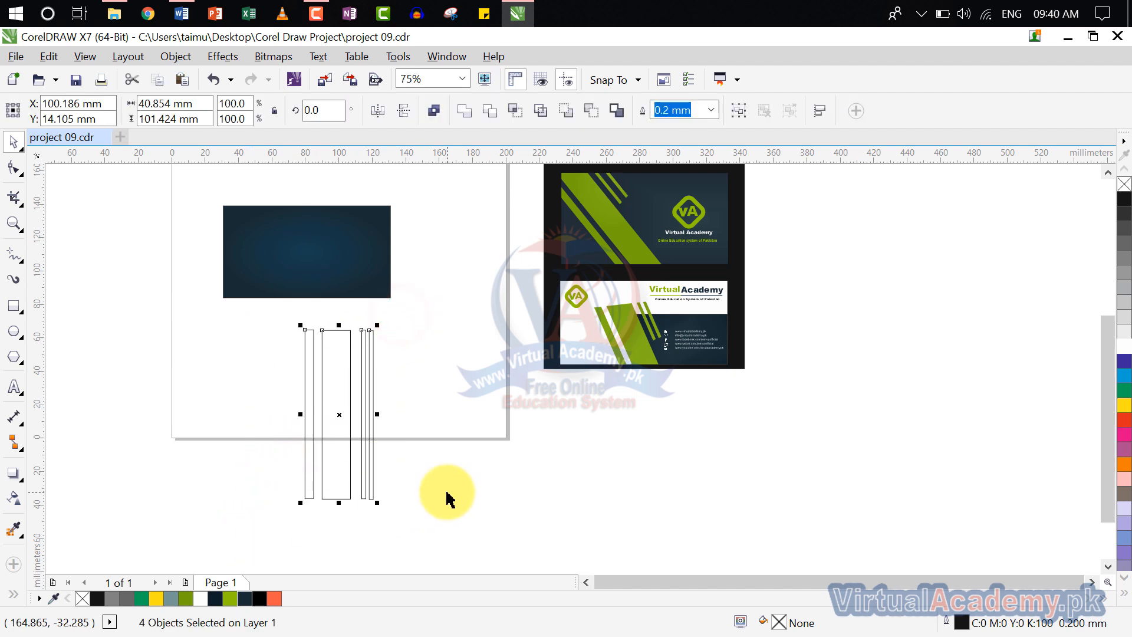
{"action": "right_click", "coordinate": [1125, 187]}
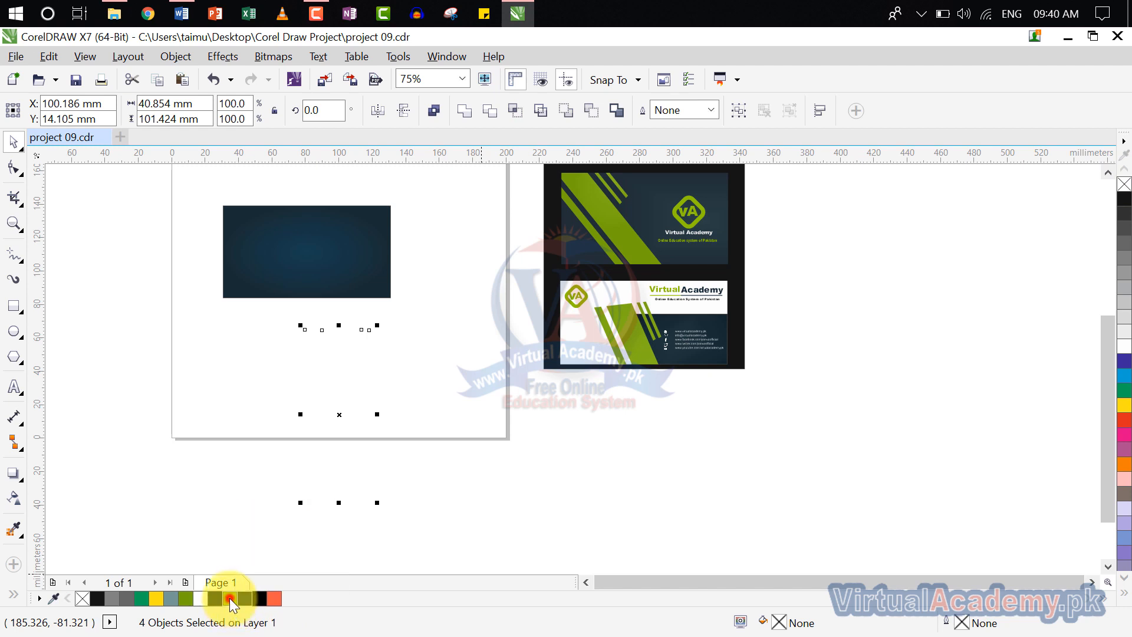
{"action": "left_click", "coordinate": [230, 599]}
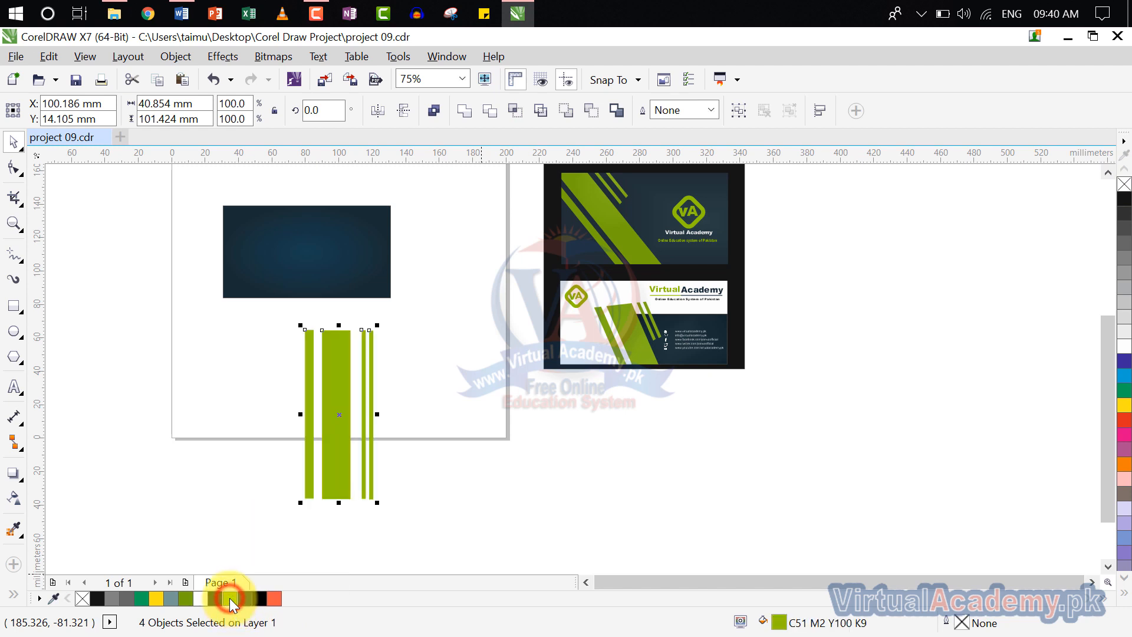
{"action": "left_click", "coordinate": [188, 600]}
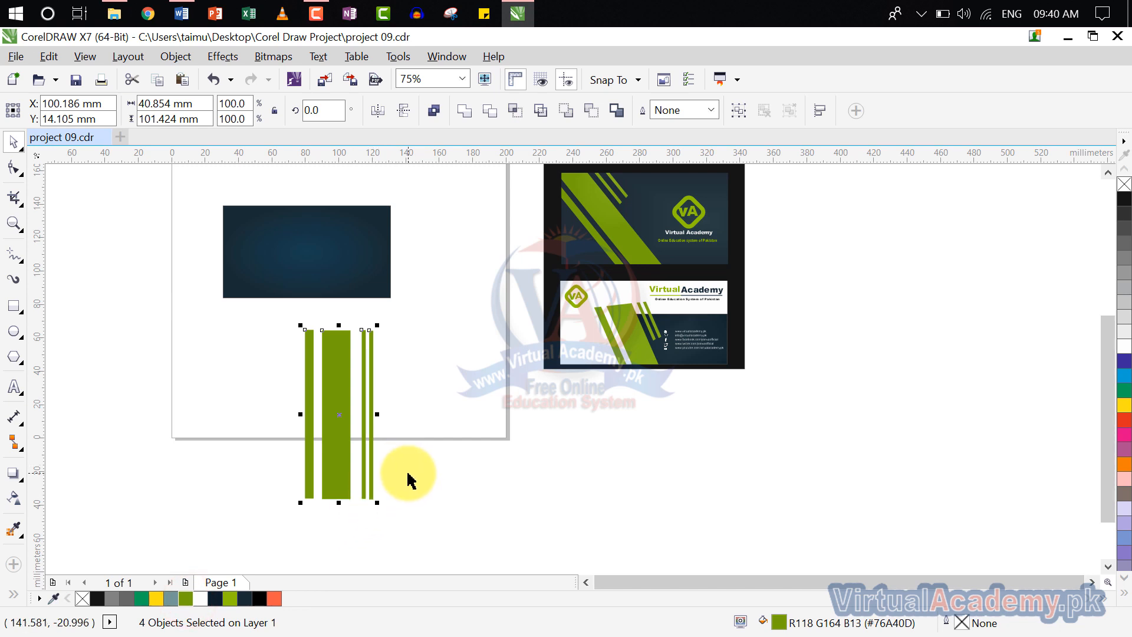
- Give the four strips a linear fountain fill from green #76A40D to the lighter palette green C51 M2 Y100 K9
{"action": "double_click", "coordinate": [780, 622]}
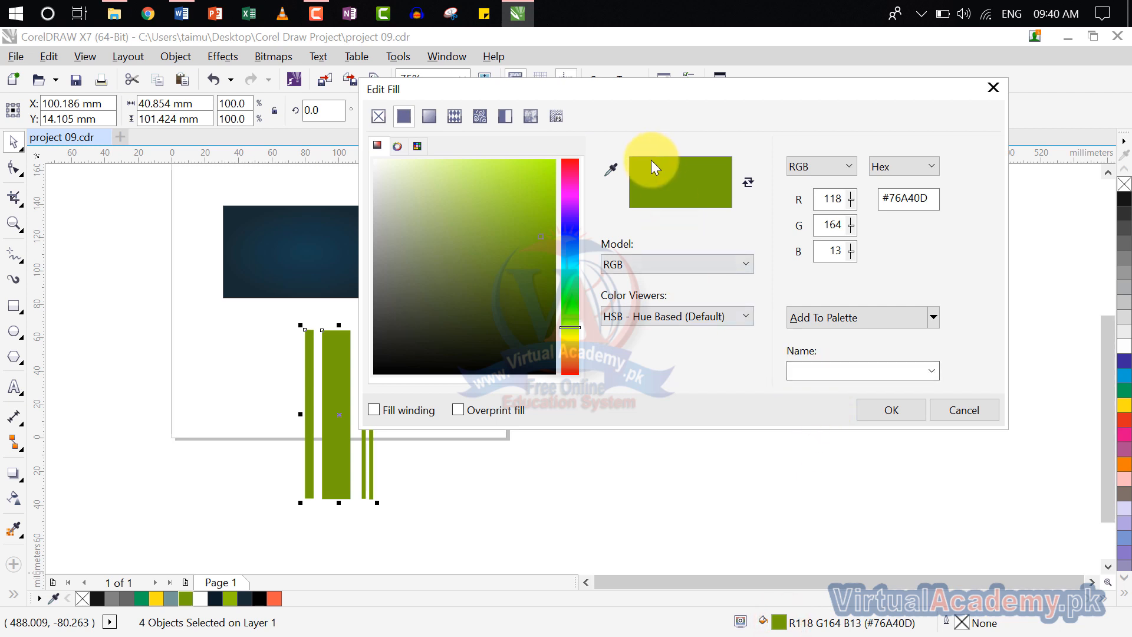
{"action": "left_click", "coordinate": [433, 124]}
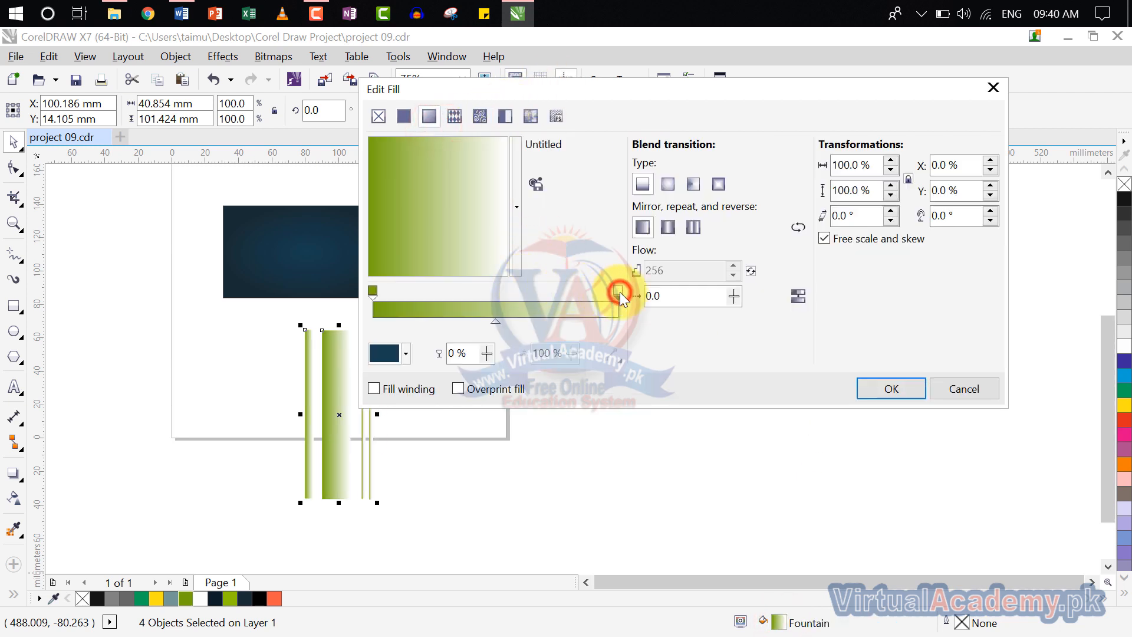
{"action": "left_click", "coordinate": [617, 292]}
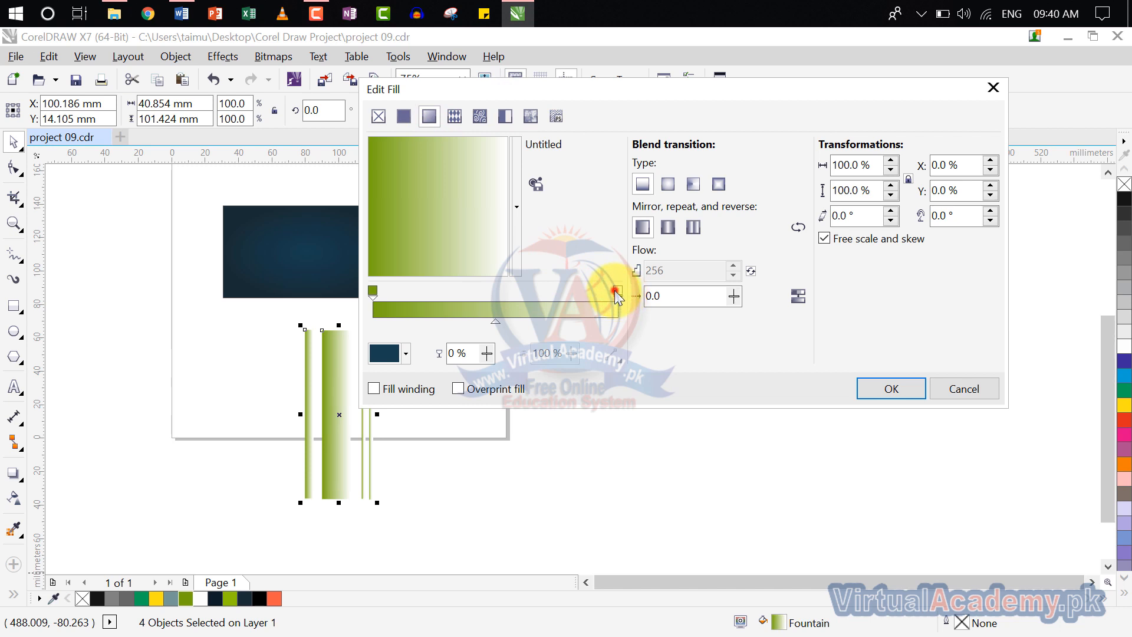
{"action": "left_click", "coordinate": [391, 361]}
{"action": "left_click", "coordinate": [452, 393]}
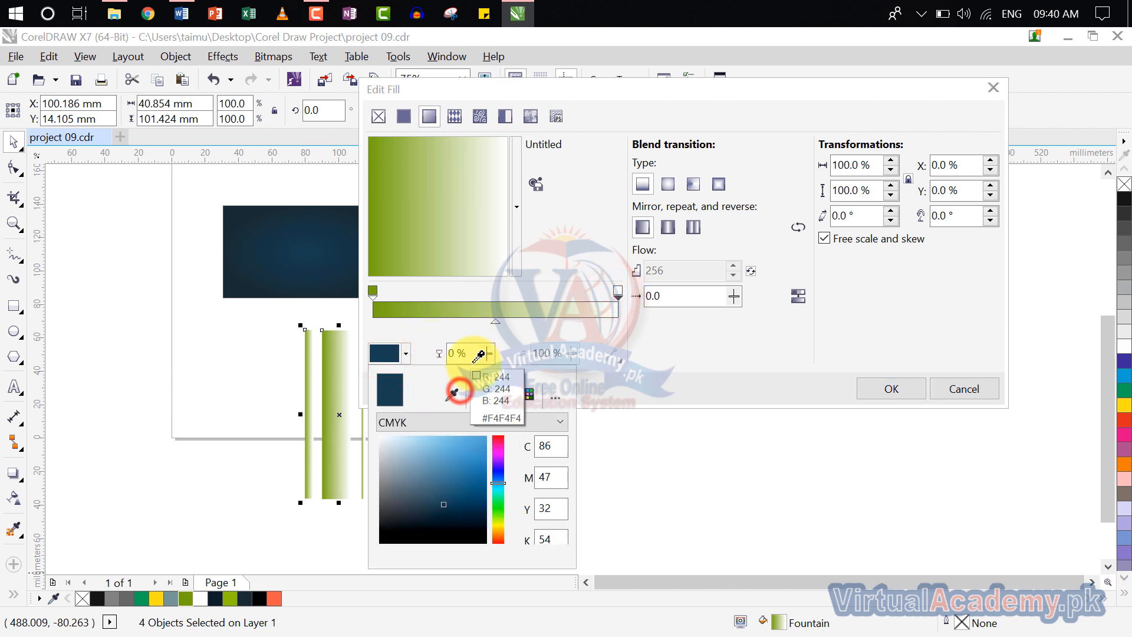
{"action": "left_click", "coordinate": [231, 598]}
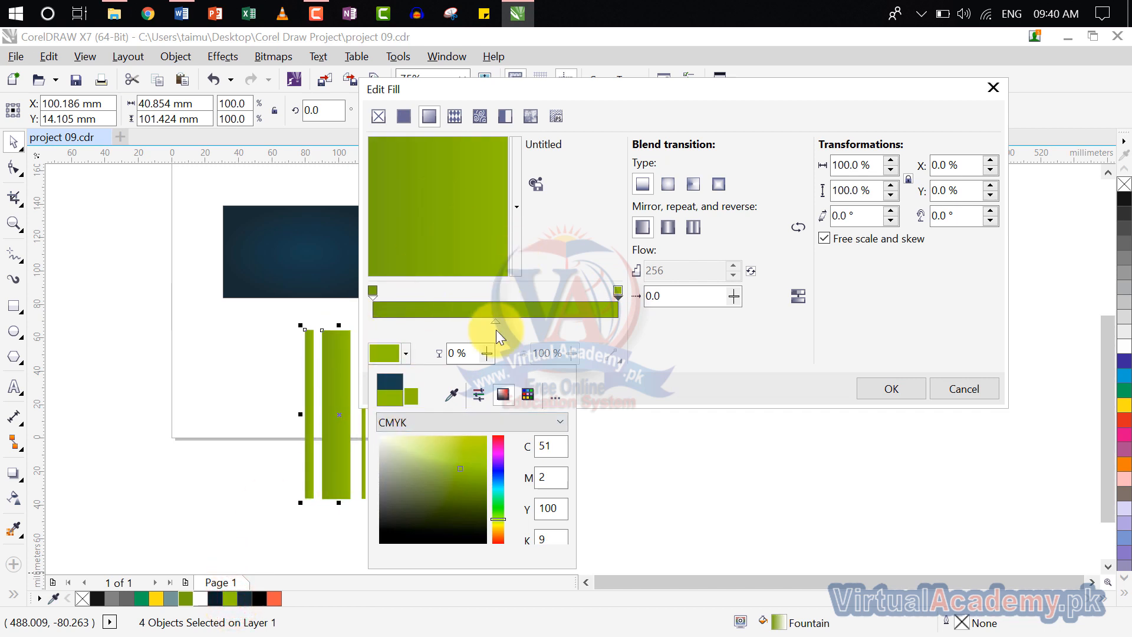
{"action": "left_click", "coordinate": [642, 363]}
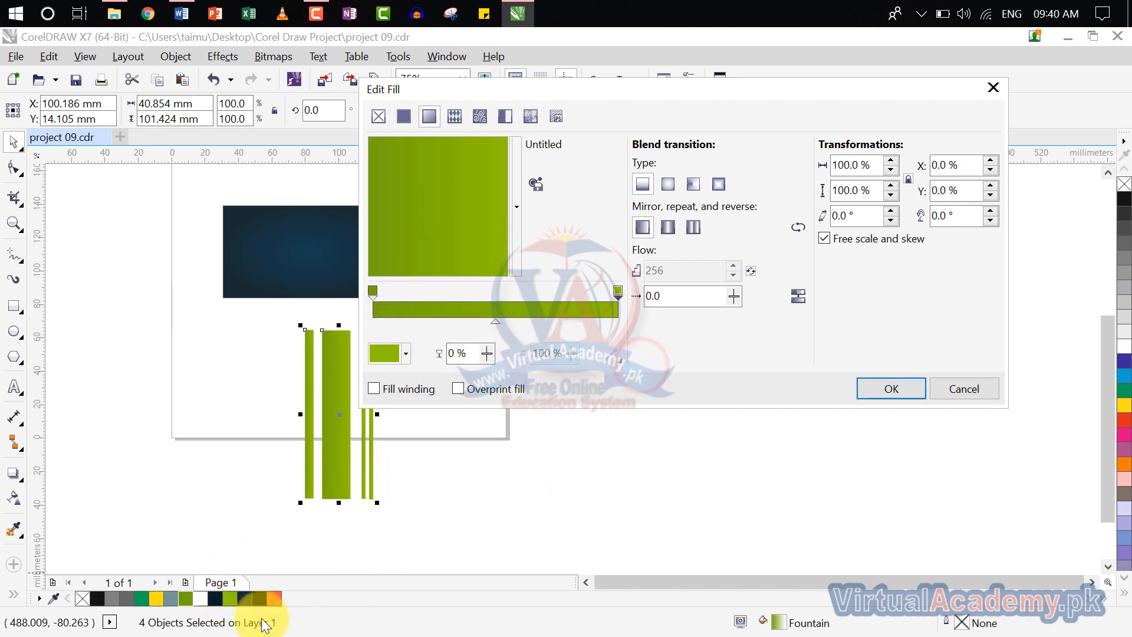
{"action": "left_click", "coordinate": [893, 389]}
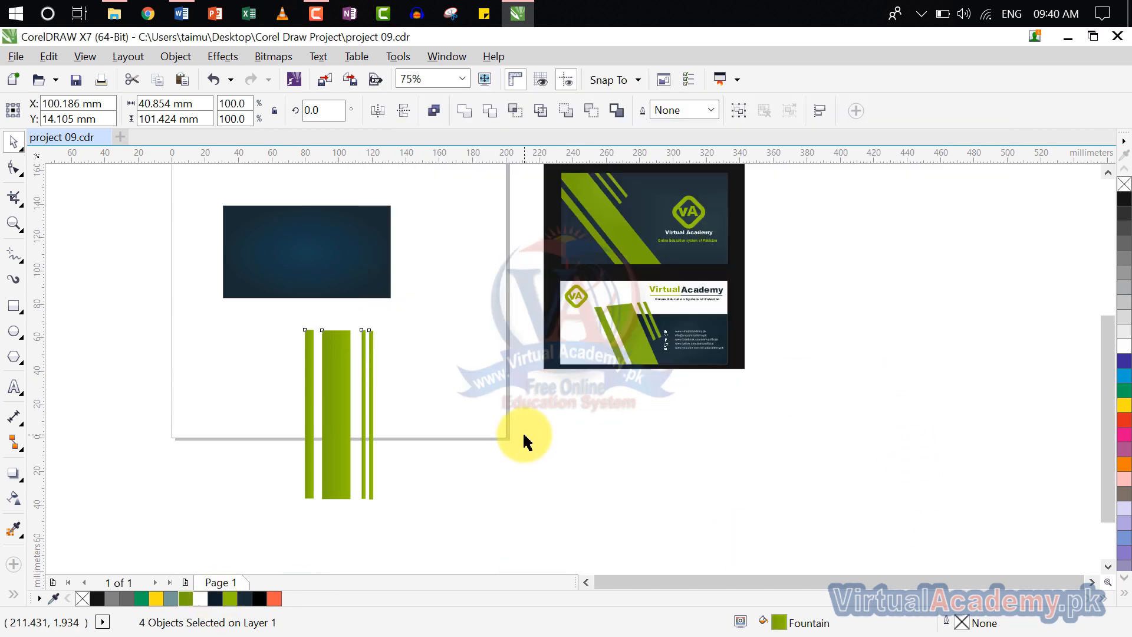
- Group the four green gradient strips
{"action": "scroll", "coordinate": [388, 423], "scroll_direction": "up", "scroll_amount": 2}
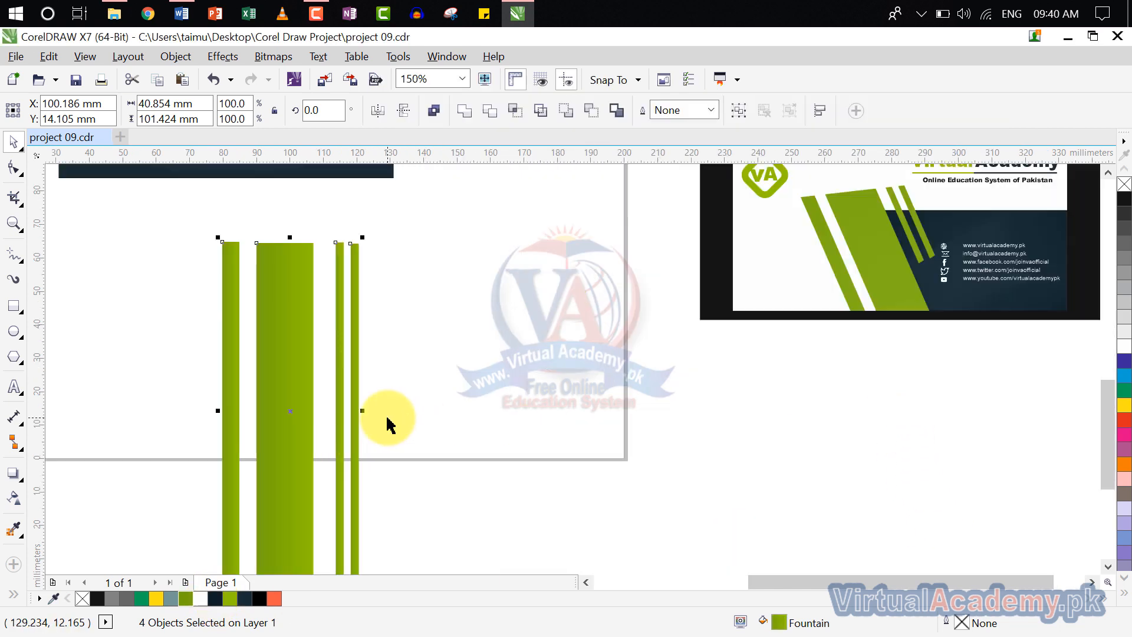
{"action": "scroll", "coordinate": [388, 423], "scroll_direction": "down", "scroll_amount": 2}
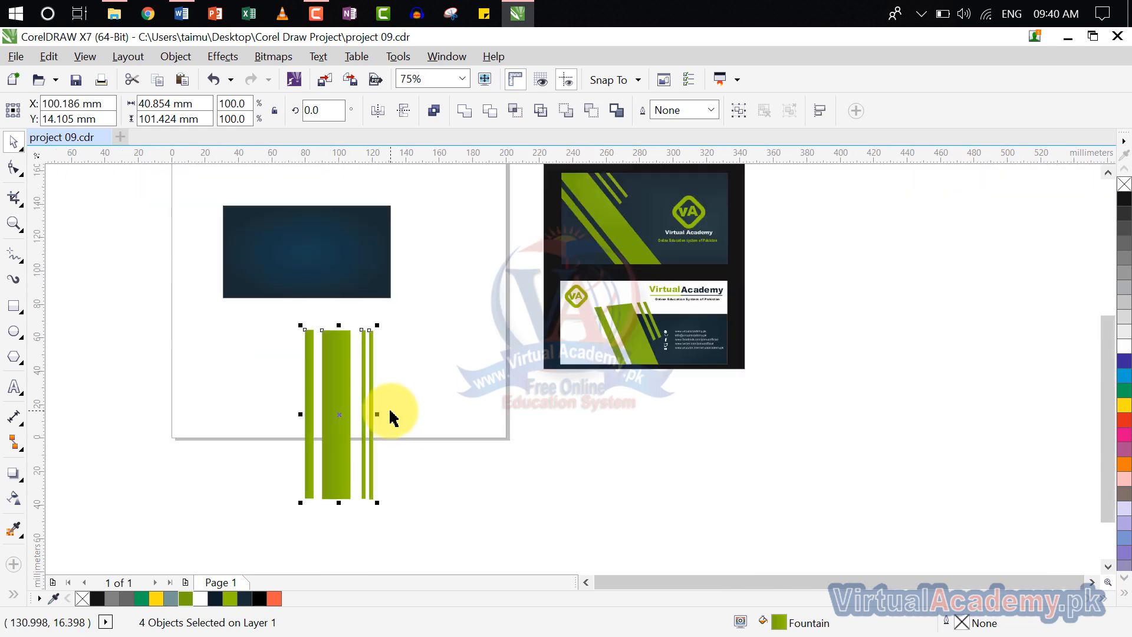
{"action": "key", "text": "ctrl+g"}
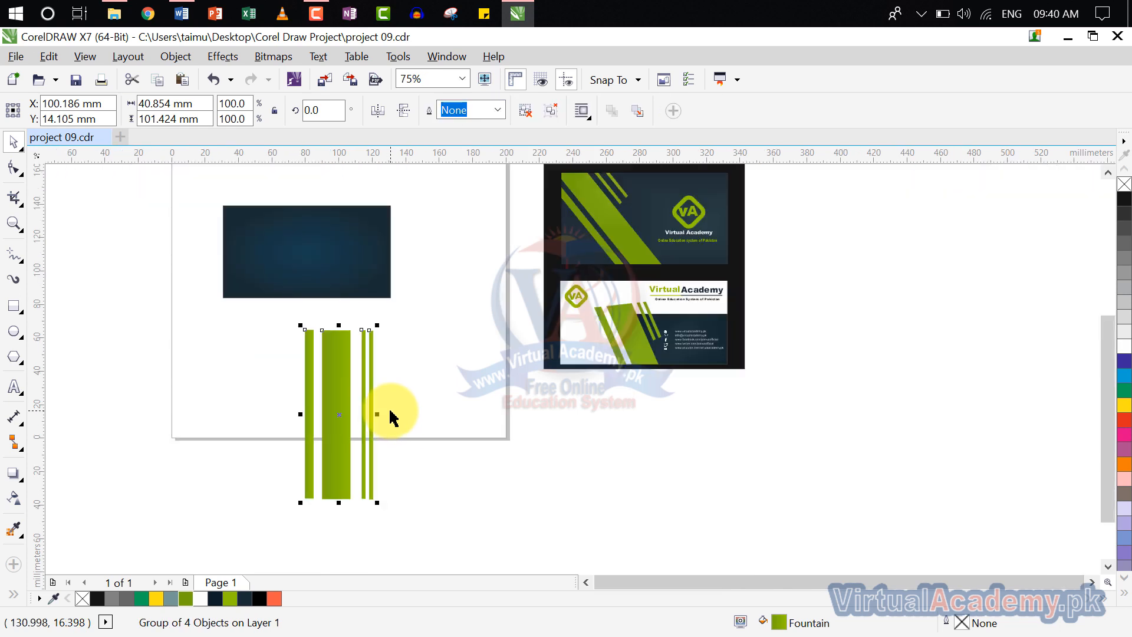
- Place a copy of the strip group, rotated about 23.3 degrees, across the dark card's left part and move the upright group aside
{"action": "left_click_drag", "start_coordinate": [354, 409], "coordinate": [499, 463]}
{"action": "left_click_drag", "start_coordinate": [529, 376], "coordinate": [480, 380]}
{"action": "left_click", "coordinate": [630, 461]}
{"action": "left_click", "coordinate": [512, 463]}
{"action": "left_click_drag", "start_coordinate": [492, 459], "coordinate": [273, 273]}
{"action": "left_click_drag", "start_coordinate": [329, 417], "coordinate": [437, 483]}
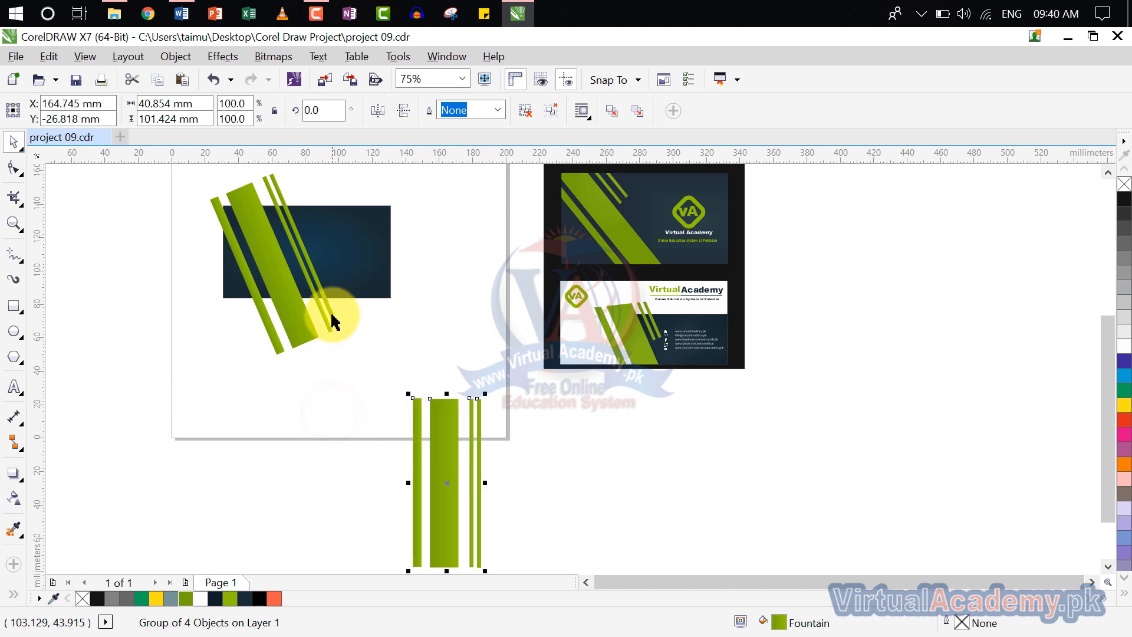
- Rotate the tilted strip group on the dark card further, to about 32.5 degrees
{"action": "left_click", "coordinate": [274, 301]}
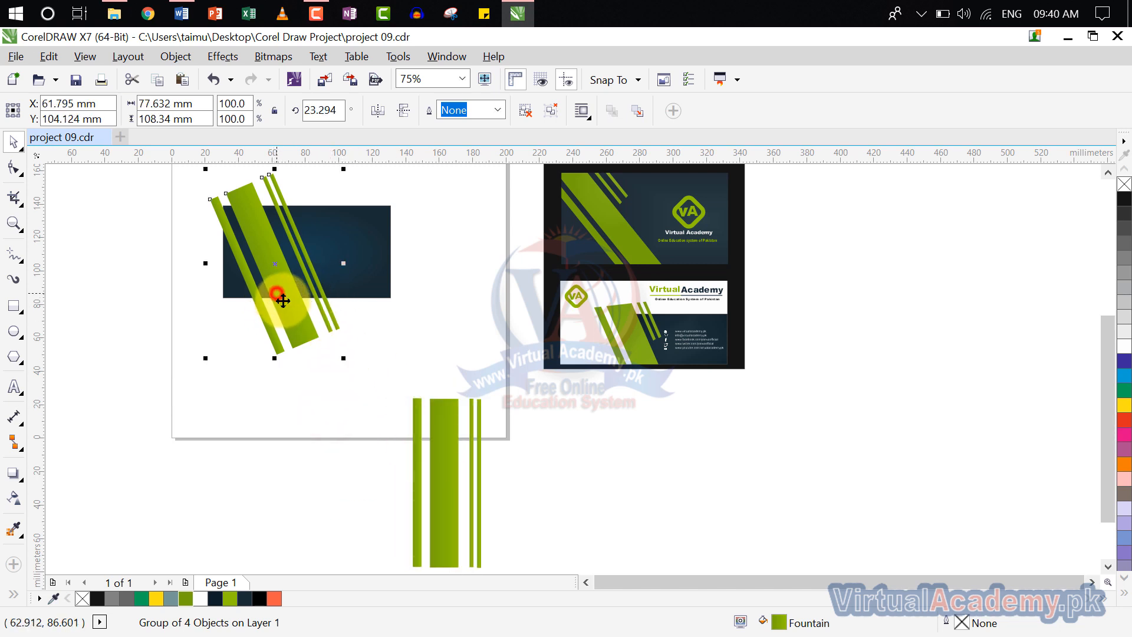
{"action": "left_click", "coordinate": [284, 289]}
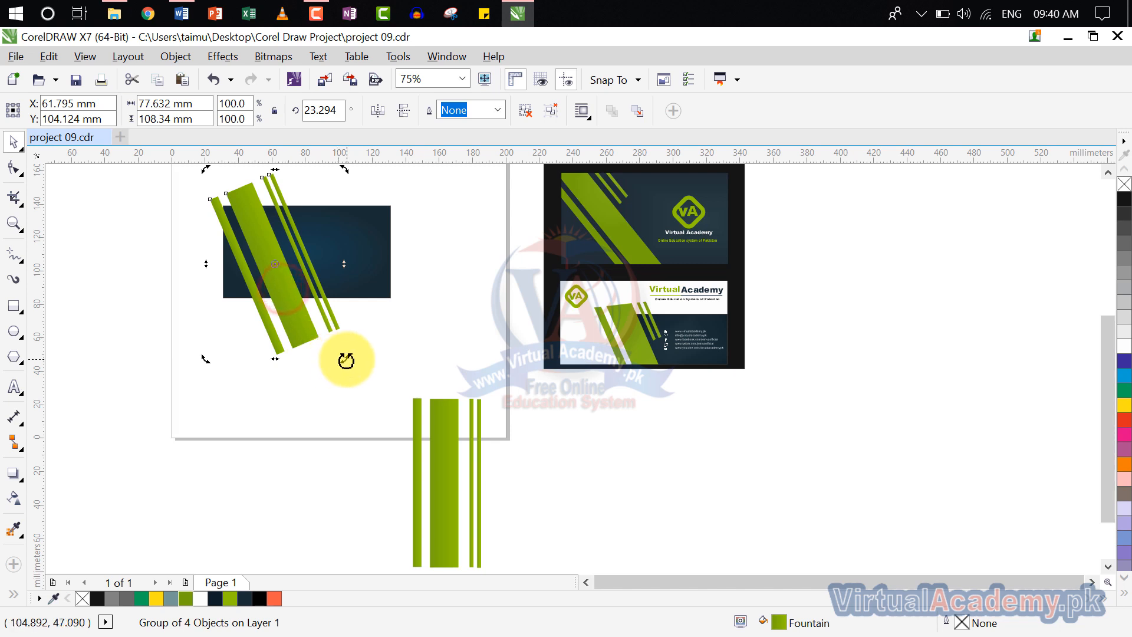
{"action": "left_click_drag", "start_coordinate": [347, 359], "coordinate": [358, 346]}
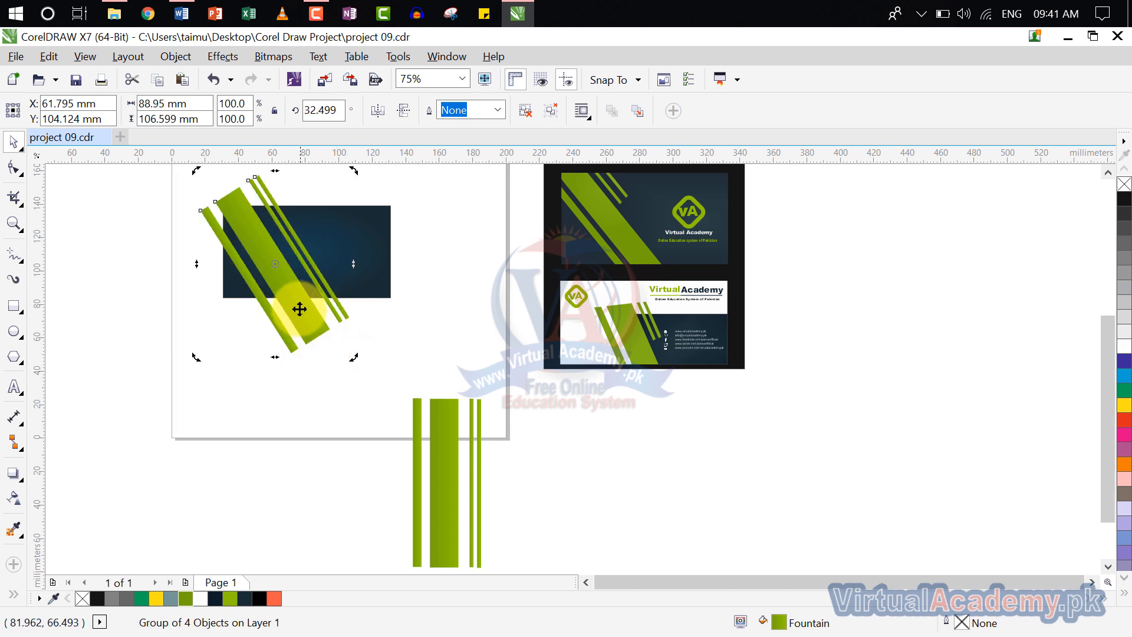
- Shift the tilted strip group slightly up to about X 62.9 mm, Y 108 mm on the dark card
{"action": "scroll", "coordinate": [299, 308], "scroll_direction": "up", "scroll_amount": 1}
{"action": "left_click_drag", "start_coordinate": [300, 309], "coordinate": [330, 373]}
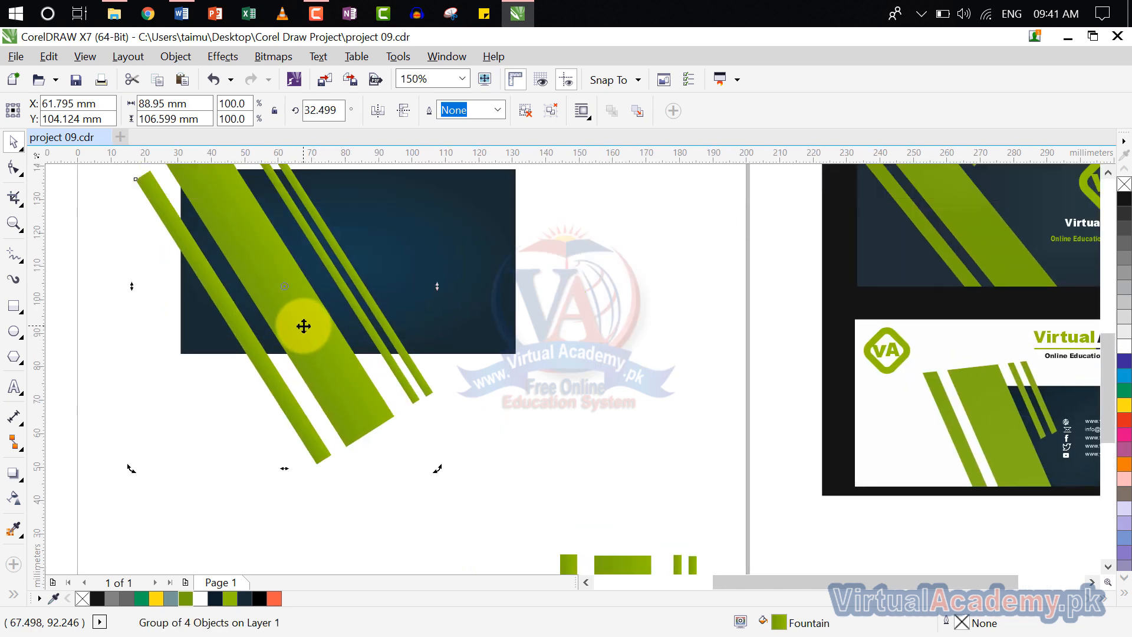
{"action": "left_click_drag", "start_coordinate": [303, 326], "coordinate": [329, 433]}
{"action": "scroll", "coordinate": [329, 433], "scroll_direction": "down", "scroll_amount": 1}
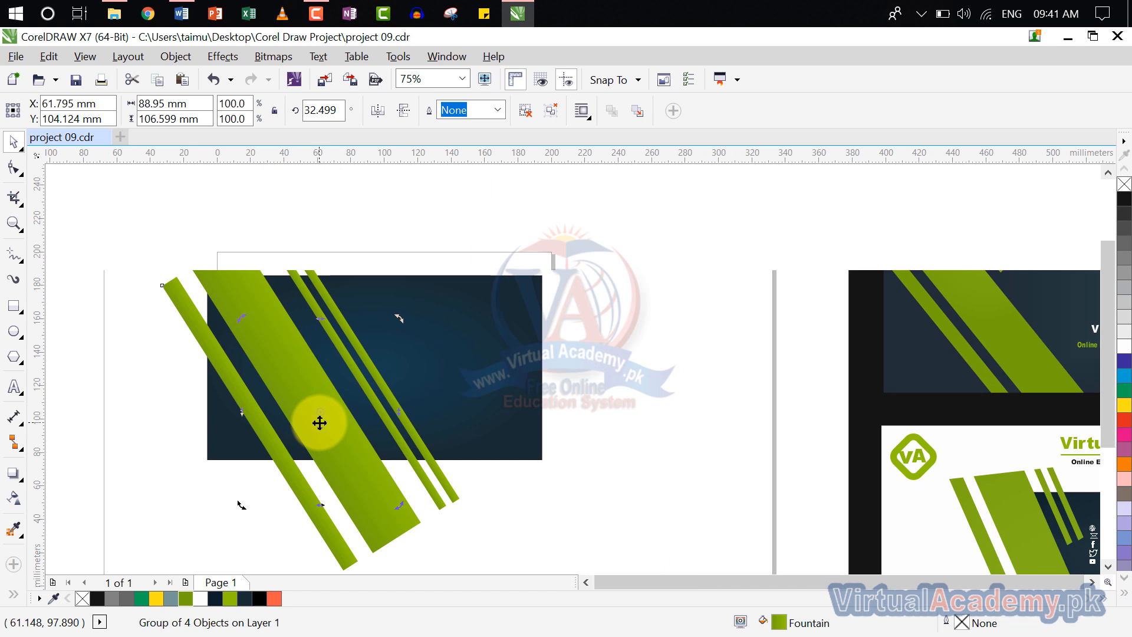
{"action": "left_click", "coordinate": [205, 207]}
{"action": "scroll", "coordinate": [358, 306], "scroll_direction": "down", "scroll_amount": 2}
{"action": "scroll", "coordinate": [361, 303], "scroll_direction": "up", "scroll_amount": 1}
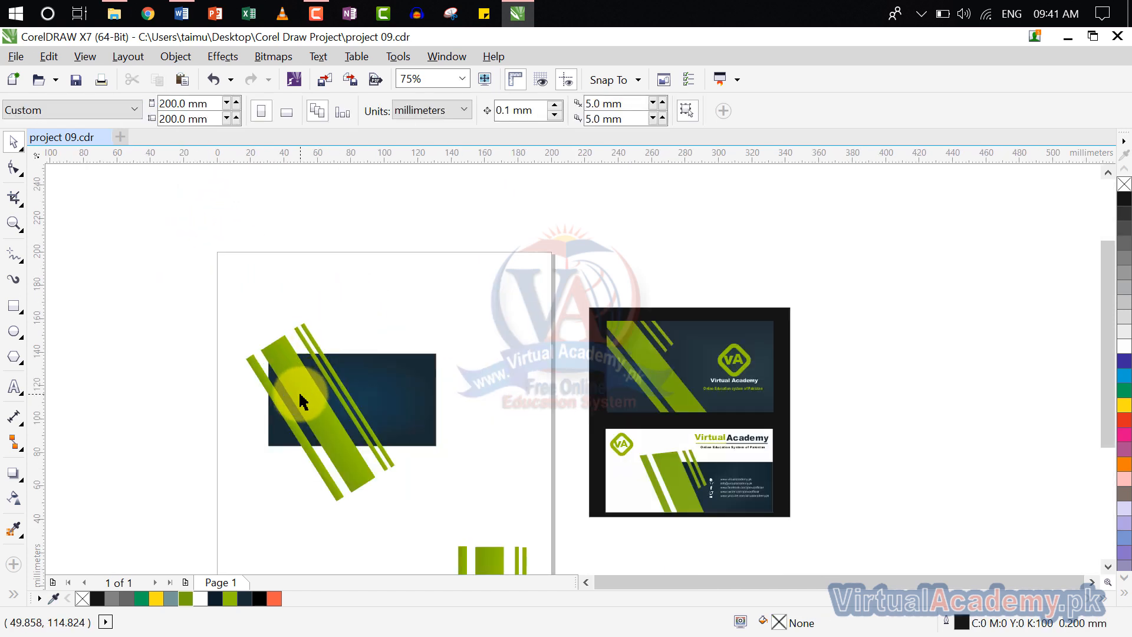
{"action": "scroll", "coordinate": [303, 402], "scroll_direction": "up", "scroll_amount": 1}
{"action": "left_click_drag", "start_coordinate": [300, 401], "coordinate": [304, 382]}
{"action": "left_click", "coordinate": [407, 271]}
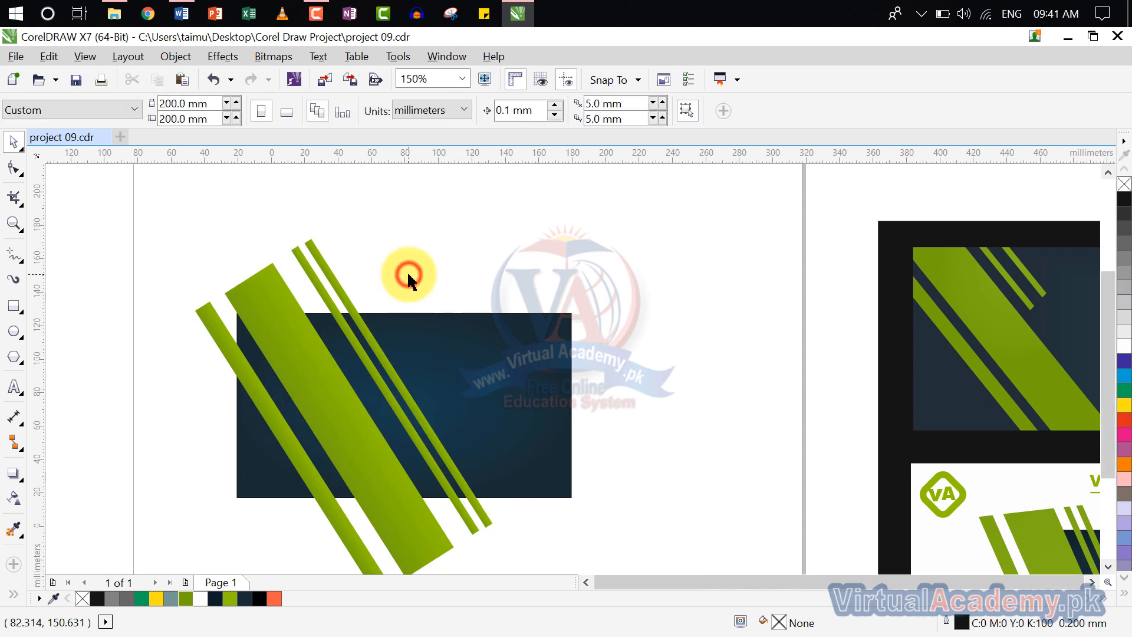
{"action": "scroll", "coordinate": [407, 271], "scroll_direction": "down", "scroll_amount": 1}
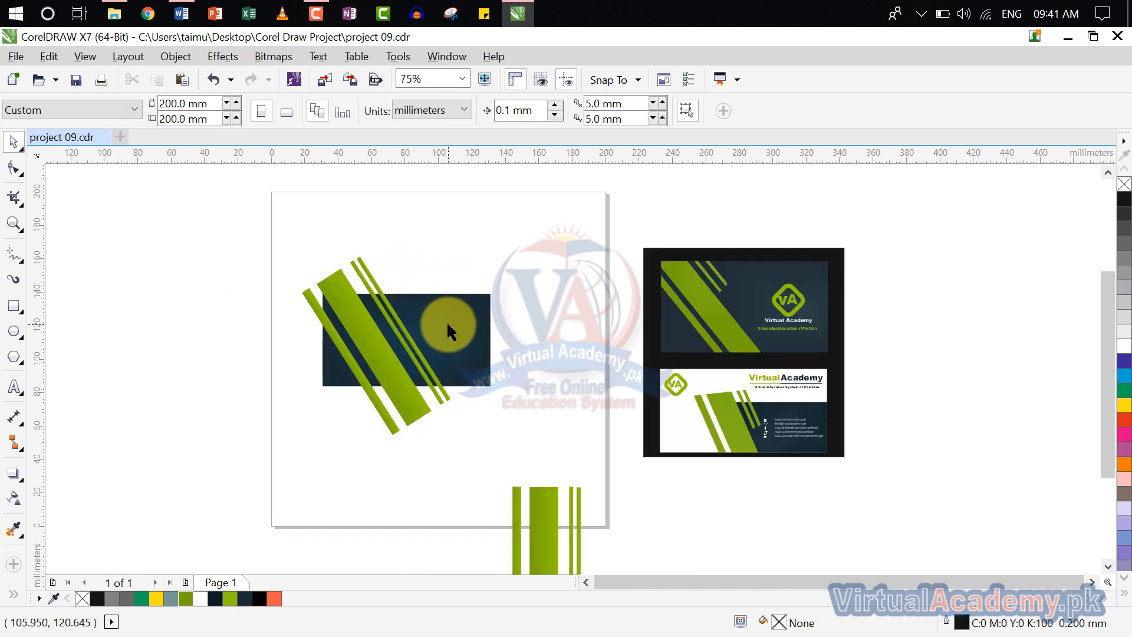
- Try clipping the tilted strip group inside the dark rectangle with PowerClip, and undo it
{"action": "left_click", "coordinate": [378, 357]}
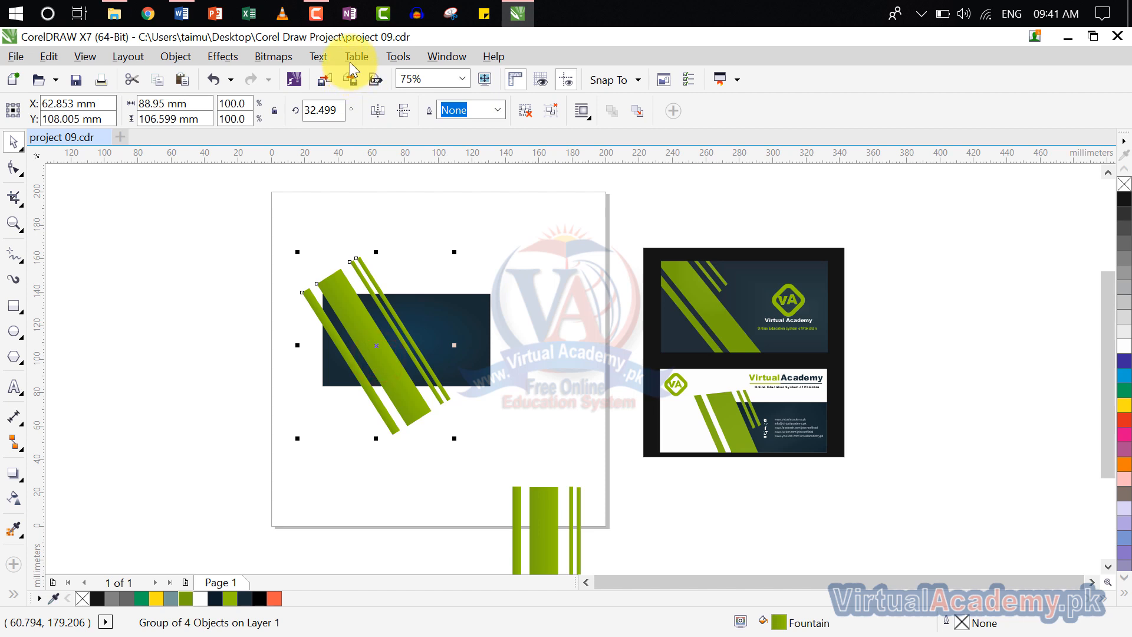
{"action": "left_click", "coordinate": [223, 56]}
{"action": "left_click", "coordinate": [185, 55]}
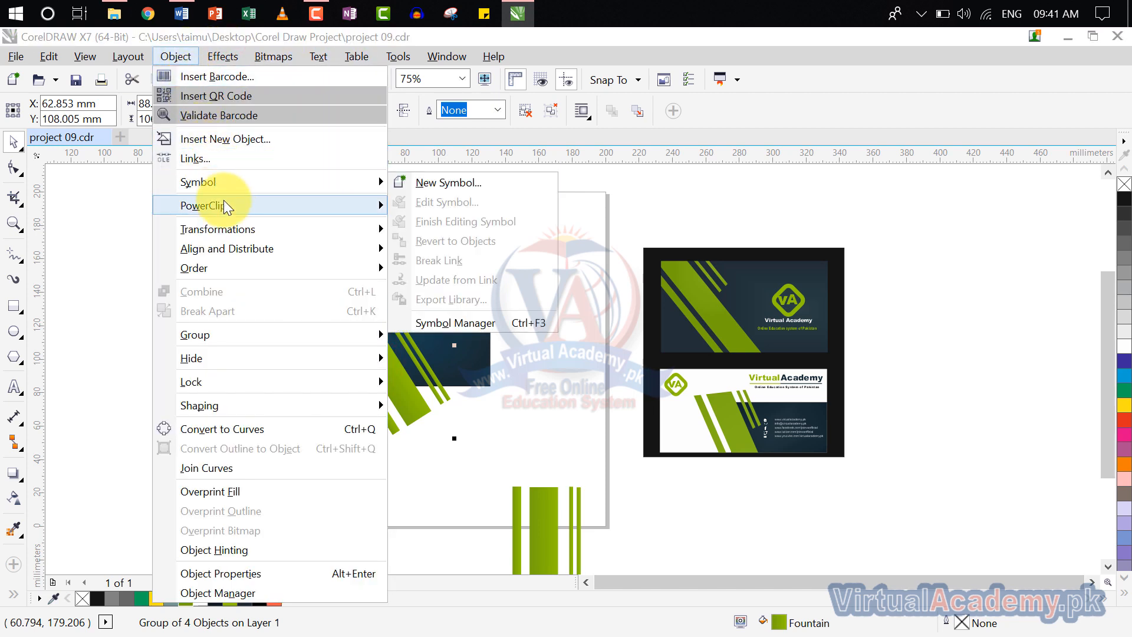
{"action": "mouse_move", "coordinate": [225, 207]}
{"action": "left_click", "coordinate": [433, 210]}
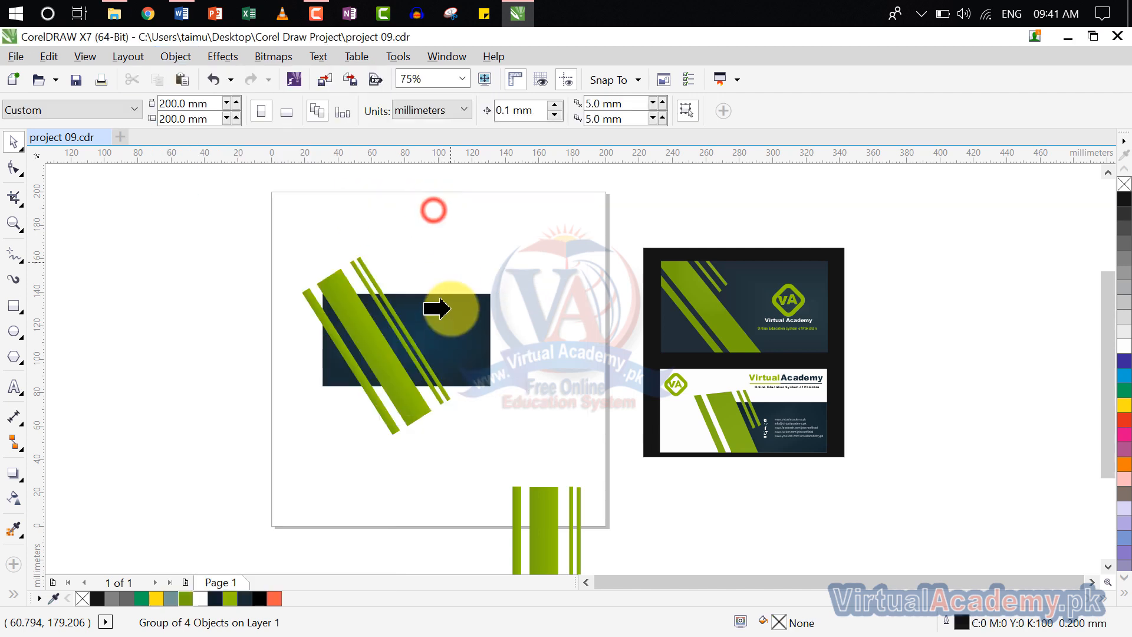
{"action": "left_click", "coordinate": [449, 323]}
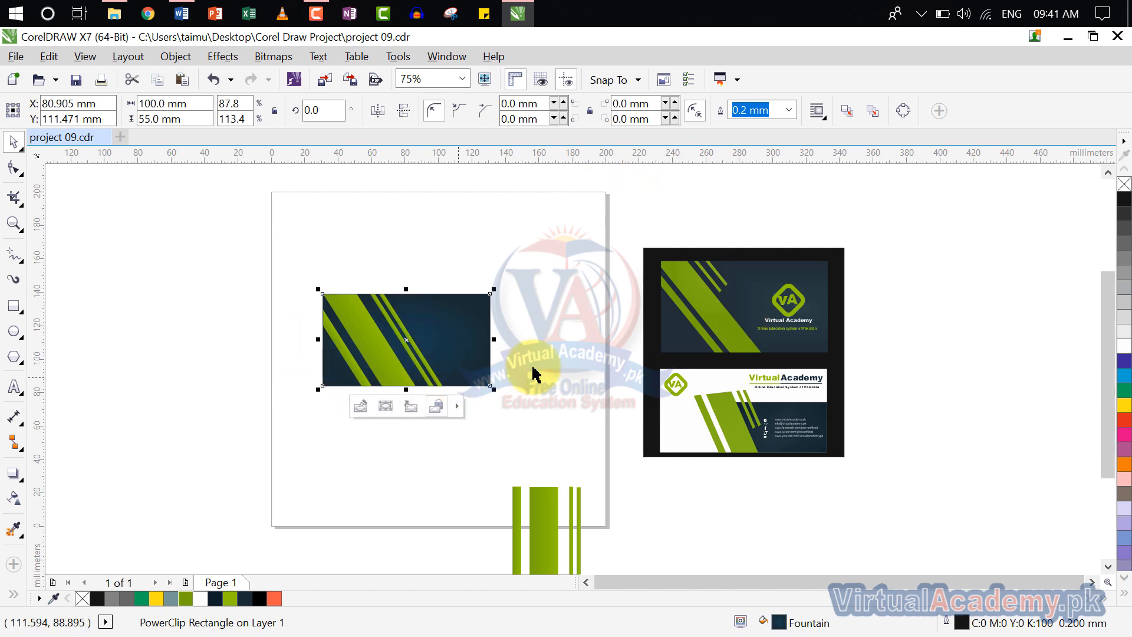
{"action": "key", "text": "ctrl+z"}
- Ungroup the tilted strip group into its four separate strips
{"action": "left_click_drag", "start_coordinate": [506, 411], "coordinate": [497, 476]}
{"action": "left_click", "coordinate": [352, 289]}
{"action": "left_click", "coordinate": [412, 415]}
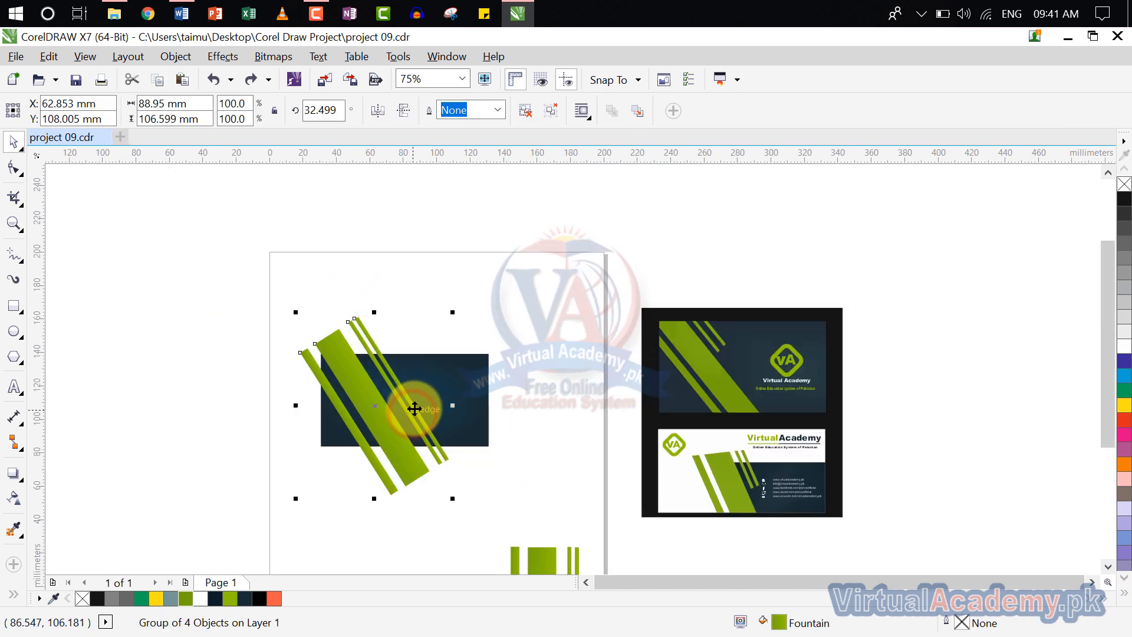
{"action": "key", "text": "ctrl+u"}
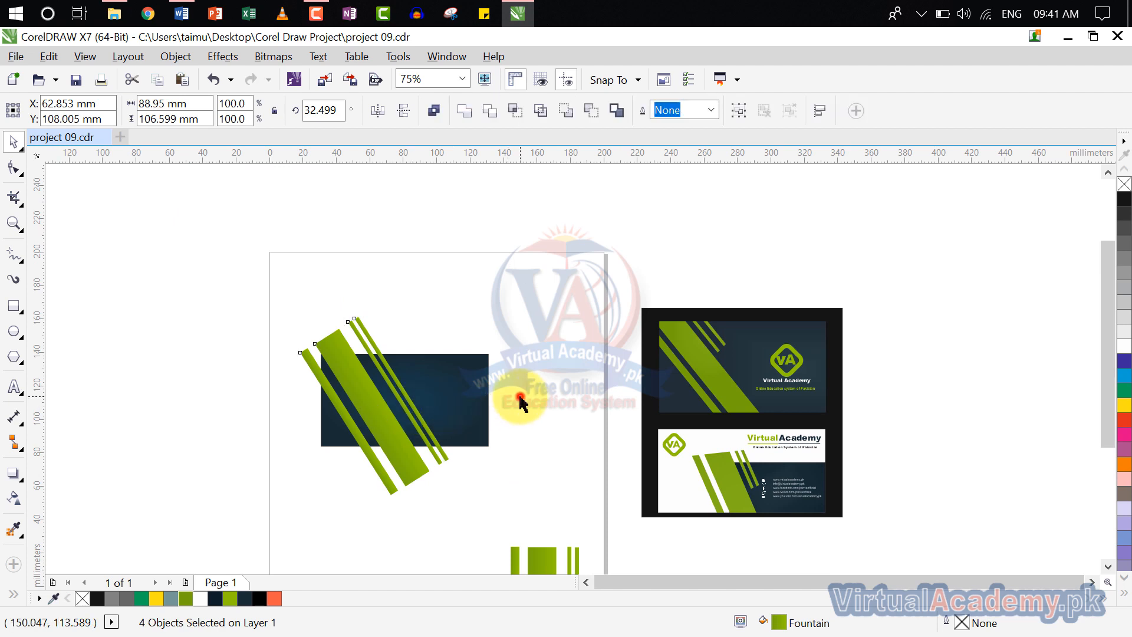
- Scale the two thin tilted strips down to about 23.8 × 36.5 mm and 22.9 × 35.2 mm
{"action": "left_click", "coordinate": [446, 460]}
{"action": "left_click", "coordinate": [446, 459]}
{"action": "scroll", "coordinate": [446, 457], "scroll_direction": "up", "scroll_amount": 1}
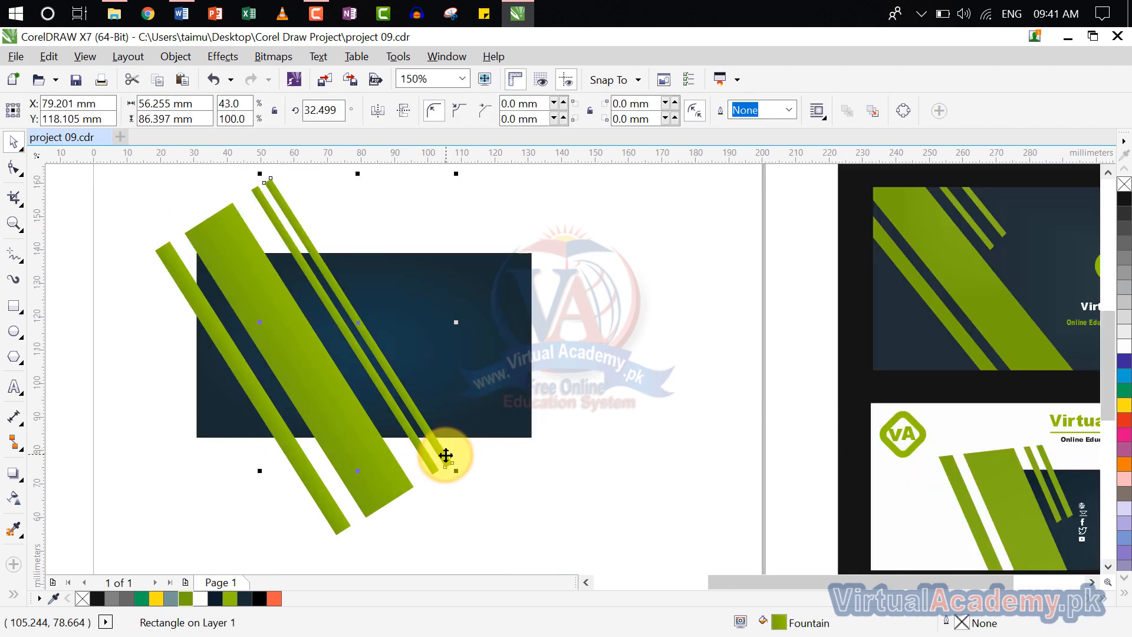
{"action": "left_click", "coordinate": [508, 446]}
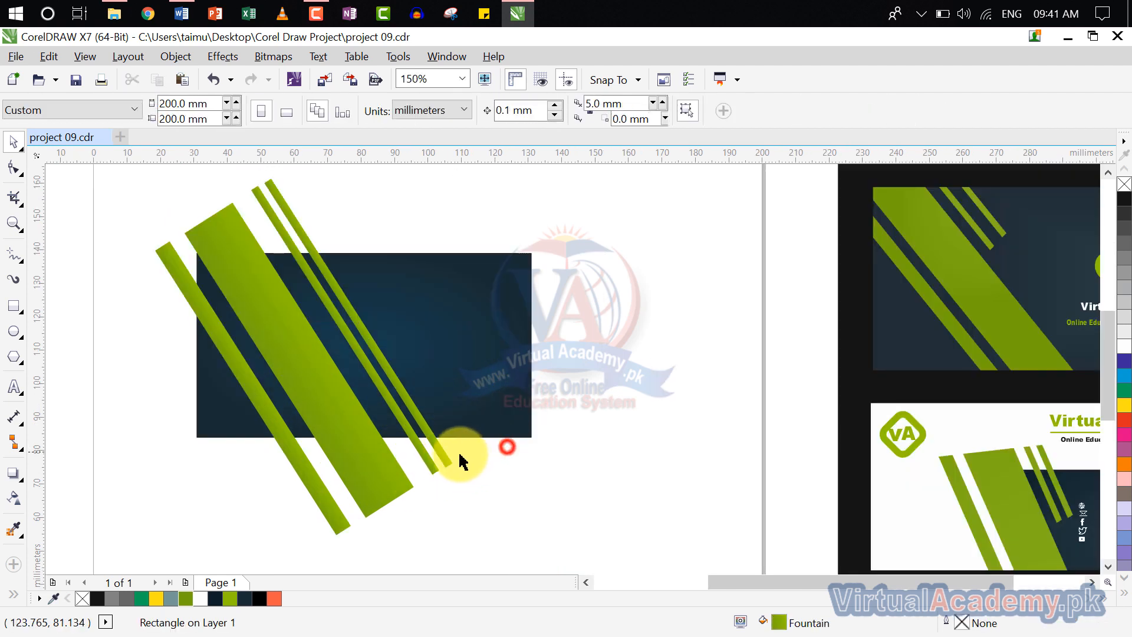
{"action": "left_click", "coordinate": [446, 457]}
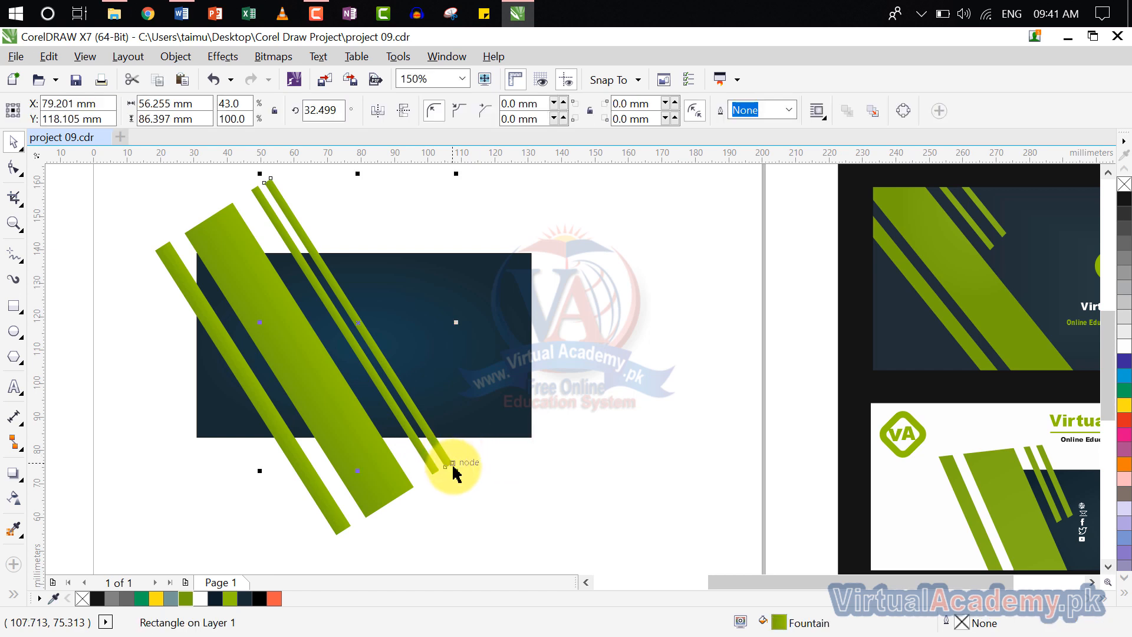
{"action": "left_click_drag", "start_coordinate": [457, 470], "coordinate": [346, 304]}
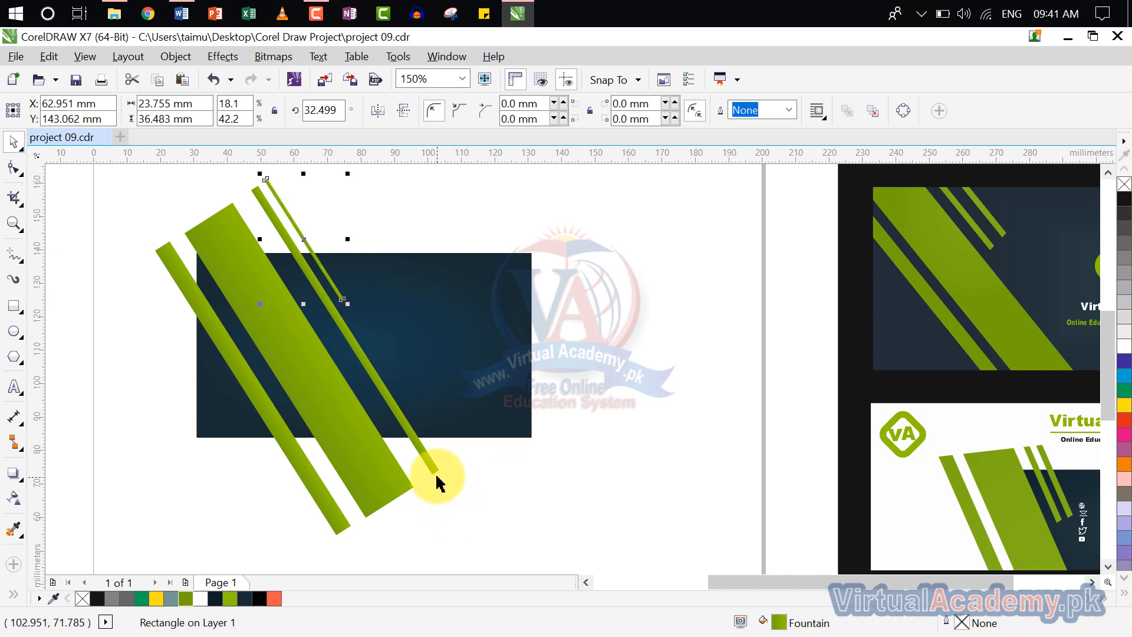
{"action": "left_click_drag", "start_coordinate": [439, 476], "coordinate": [366, 433]}
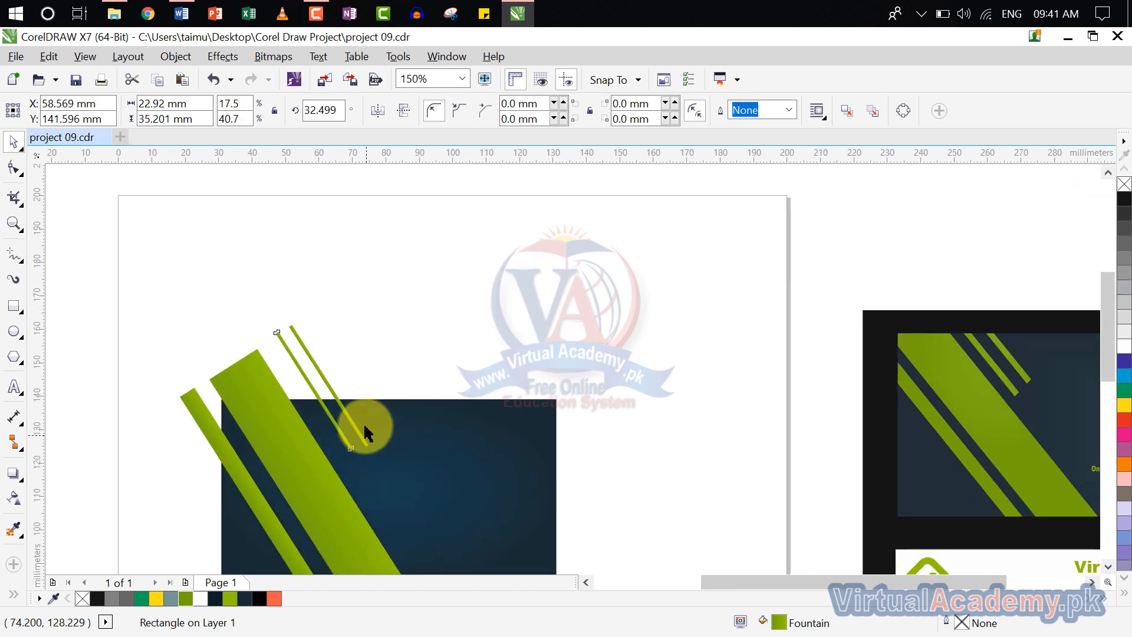
- Stretch the right thin strip horizontally to about 25.5 mm and the left thin strip to about 23.9 mm
{"action": "scroll", "coordinate": [345, 395], "scroll_direction": "up", "scroll_amount": 2}
{"action": "scroll", "coordinate": [389, 401], "scroll_direction": "up", "scroll_amount": 2}
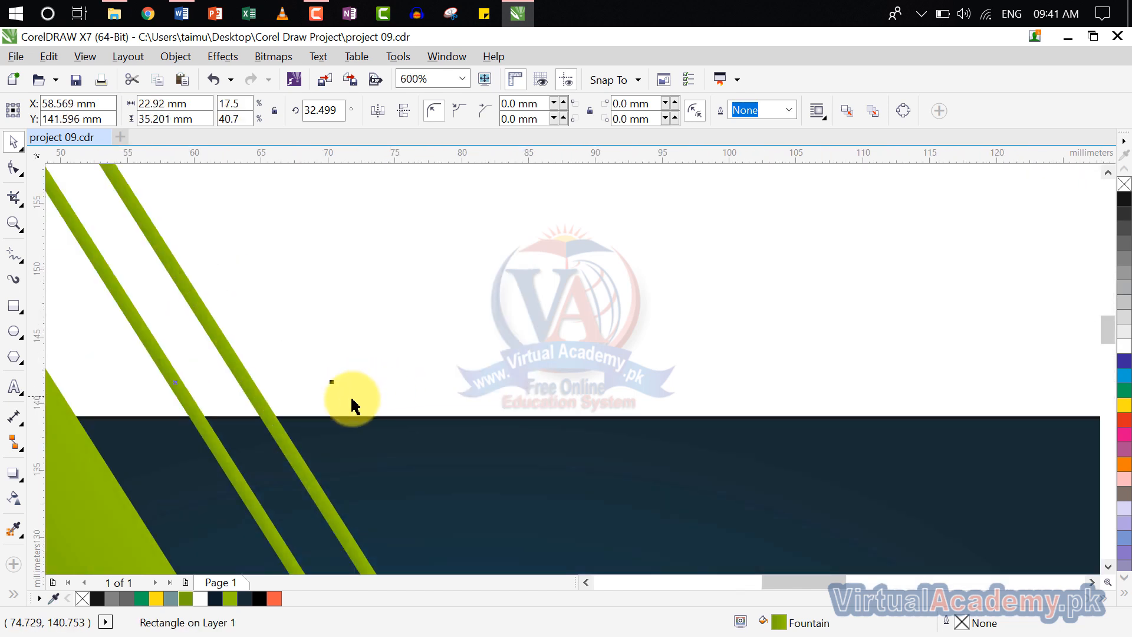
{"action": "left_click", "coordinate": [339, 380]}
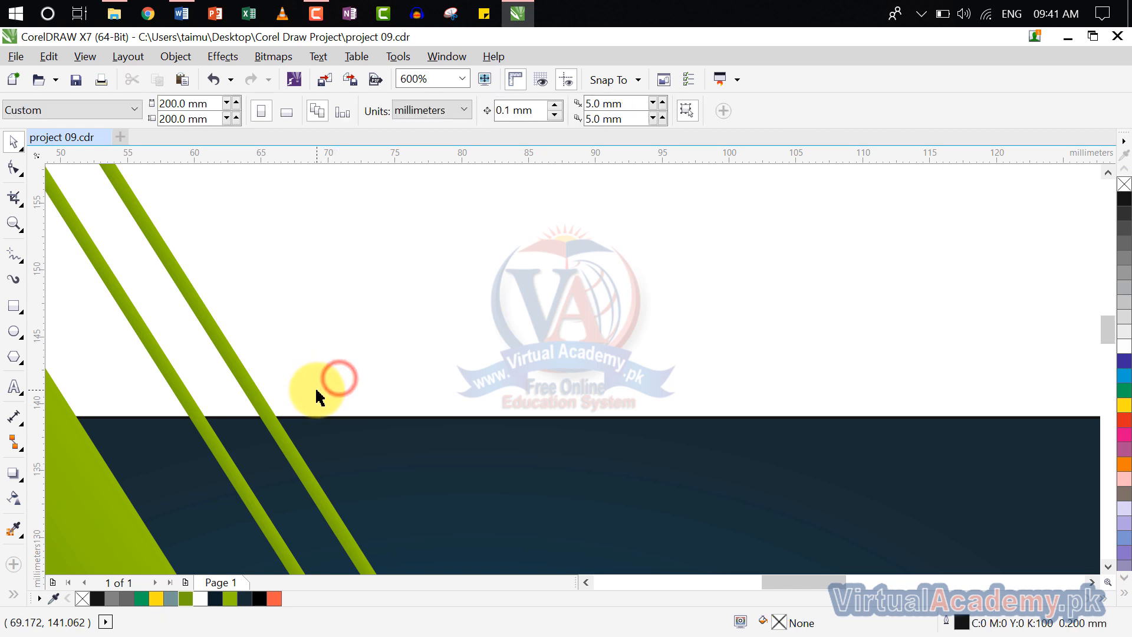
{"action": "scroll", "coordinate": [413, 366], "scroll_direction": "down", "scroll_amount": 2}
{"action": "left_click", "coordinate": [411, 383]}
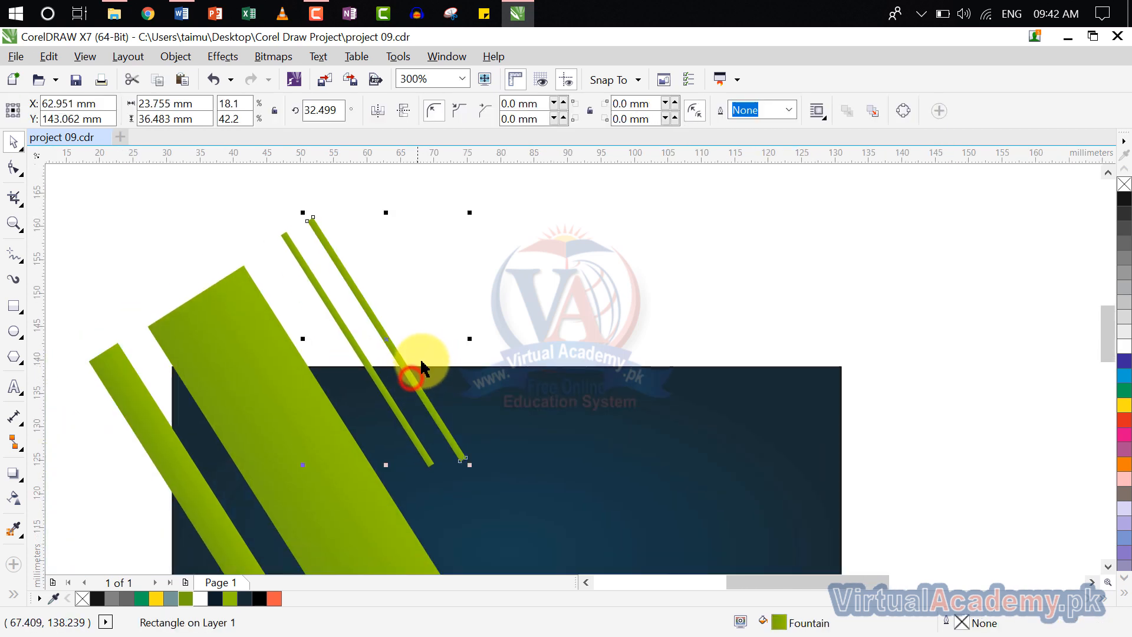
{"action": "left_click_drag", "start_coordinate": [472, 338], "coordinate": [481, 339]}
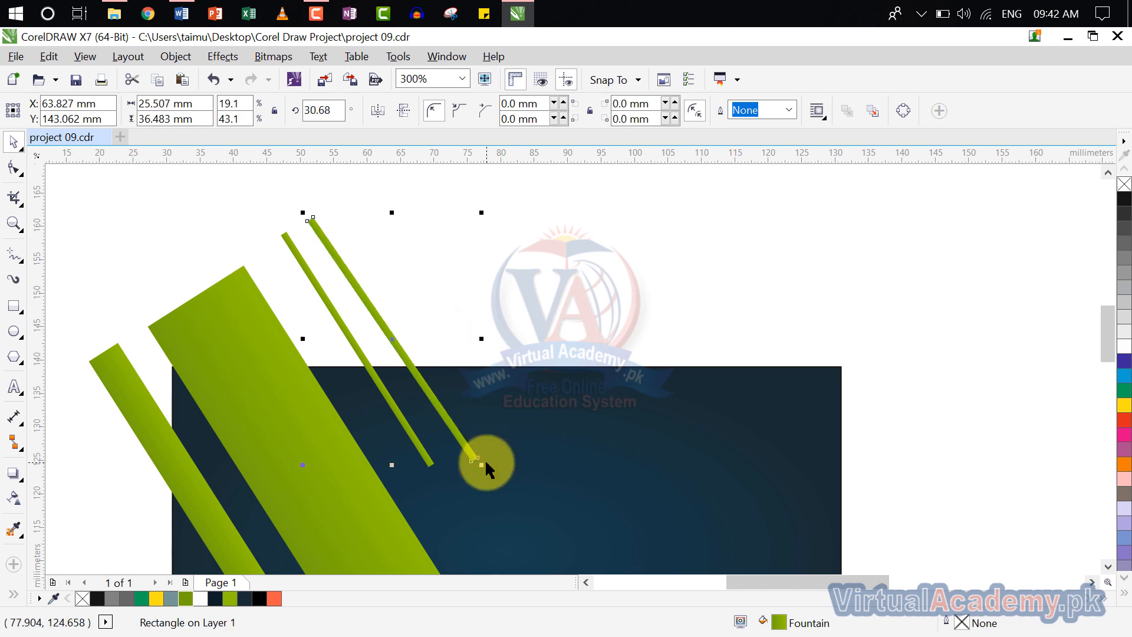
{"action": "left_click", "coordinate": [412, 438]}
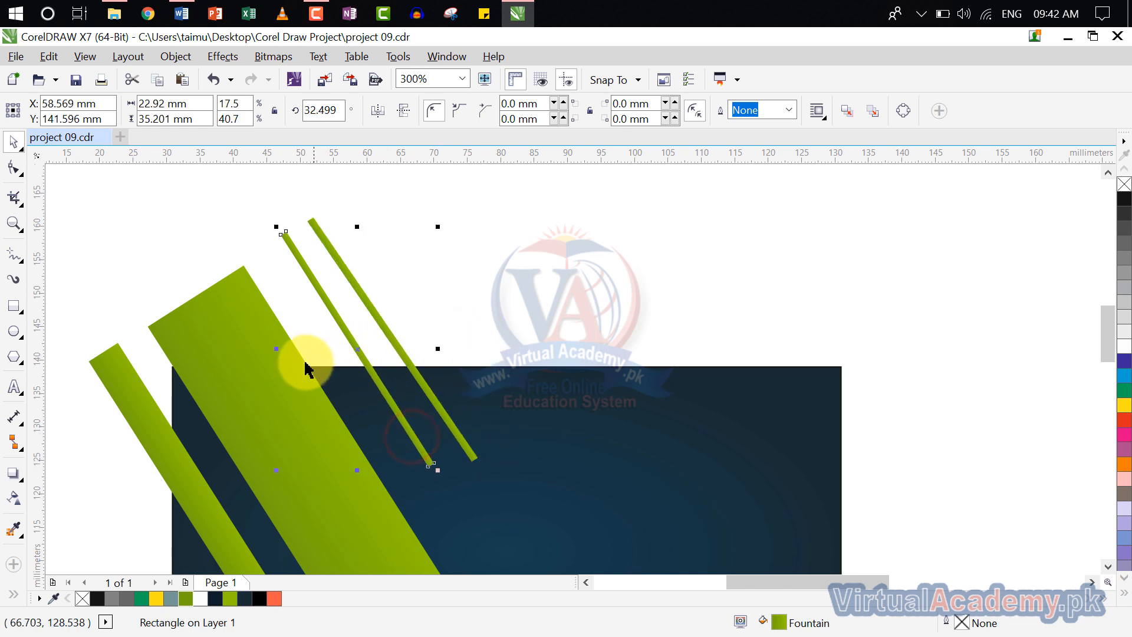
{"action": "left_click_drag", "start_coordinate": [276, 349], "coordinate": [268, 348]}
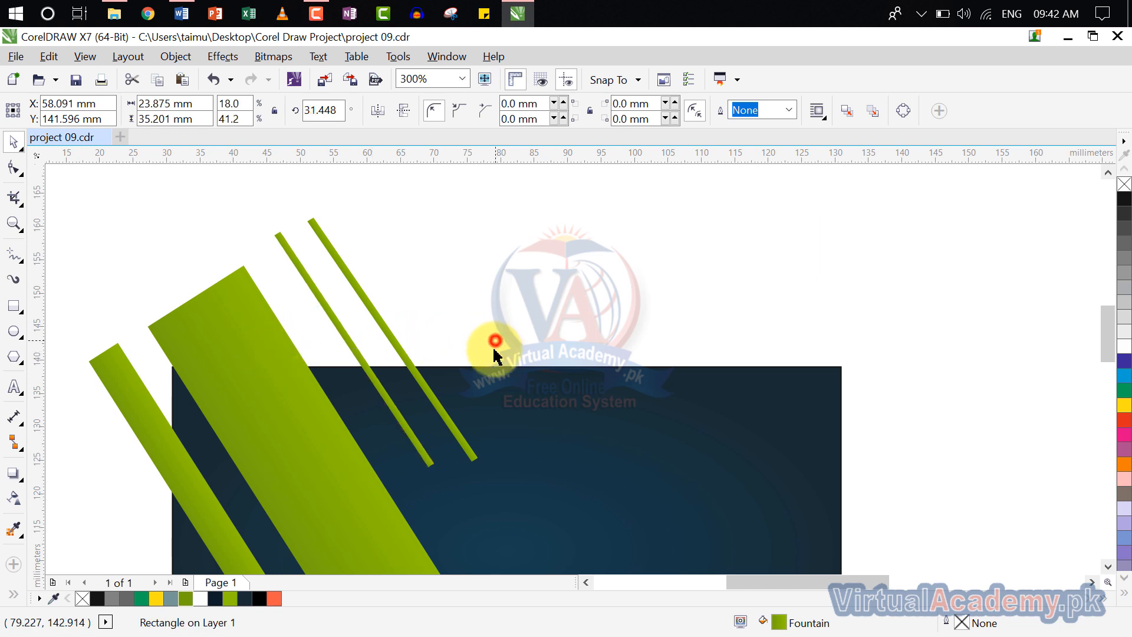
{"action": "left_click", "coordinate": [493, 340]}
- Compare the thin strips with the reference card and undo the scaling and stretching of both
{"action": "scroll", "coordinate": [493, 341], "scroll_direction": "down", "scroll_amount": 5}
{"action": "scroll", "coordinate": [466, 364], "scroll_direction": "up", "scroll_amount": 5}
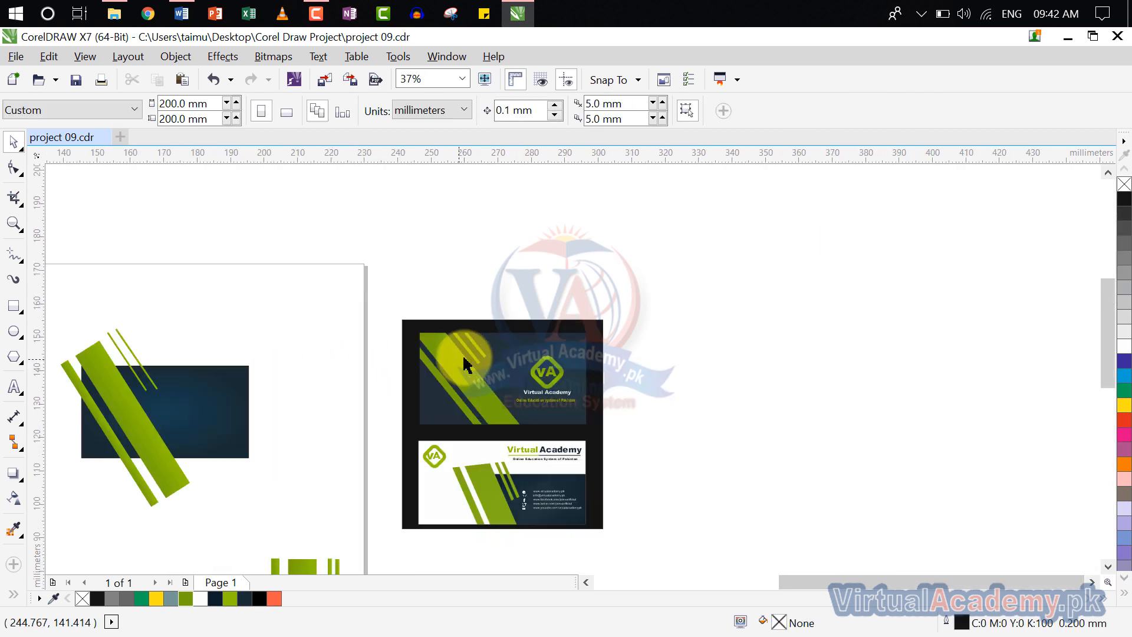
{"action": "scroll", "coordinate": [463, 359], "scroll_direction": "down", "scroll_amount": 7}
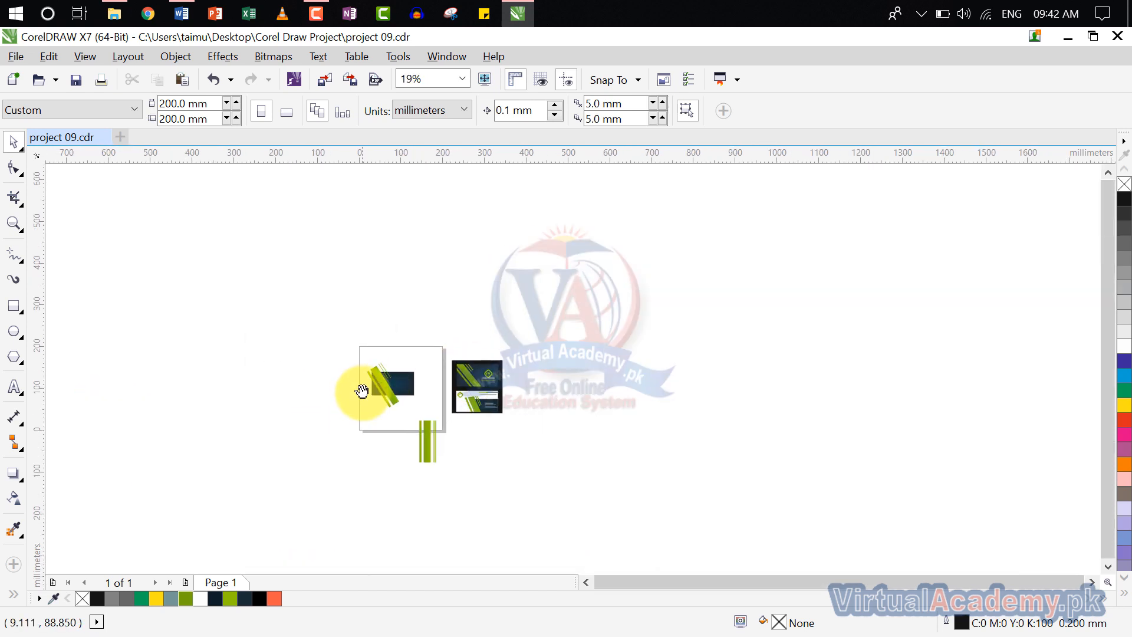
{"action": "scroll", "coordinate": [386, 381], "scroll_direction": "up", "scroll_amount": 6}
{"action": "key", "text": "ctrl+z"}
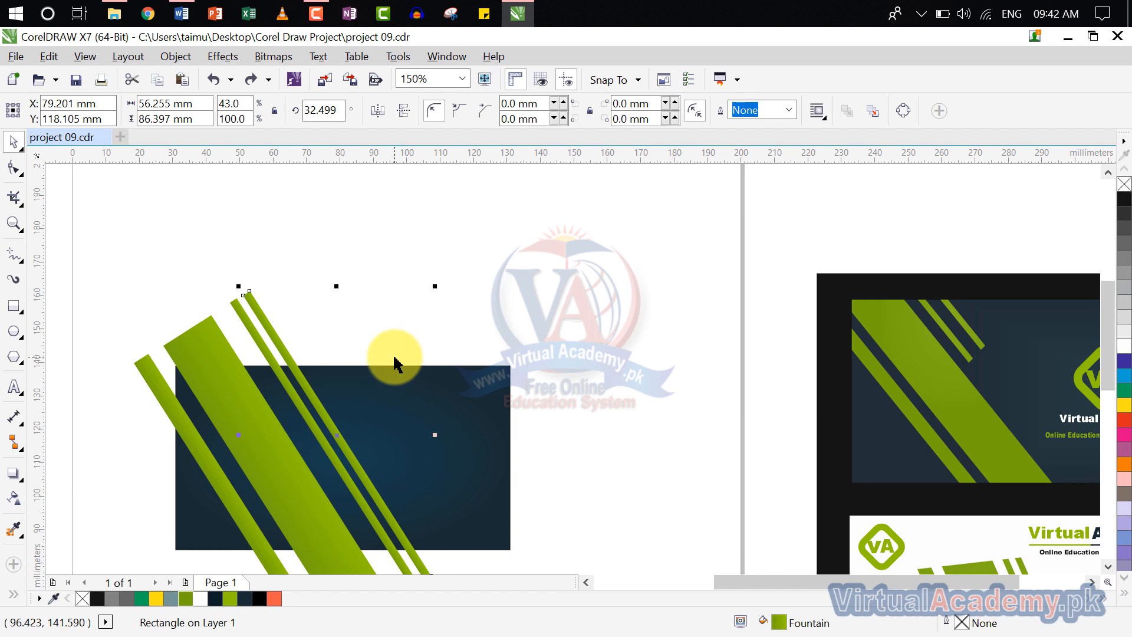
- Slide the two thin strips up along their diagonal so their lower ends lie inside the dark card, the right one ending slightly higher
{"action": "left_click", "coordinate": [460, 322]}
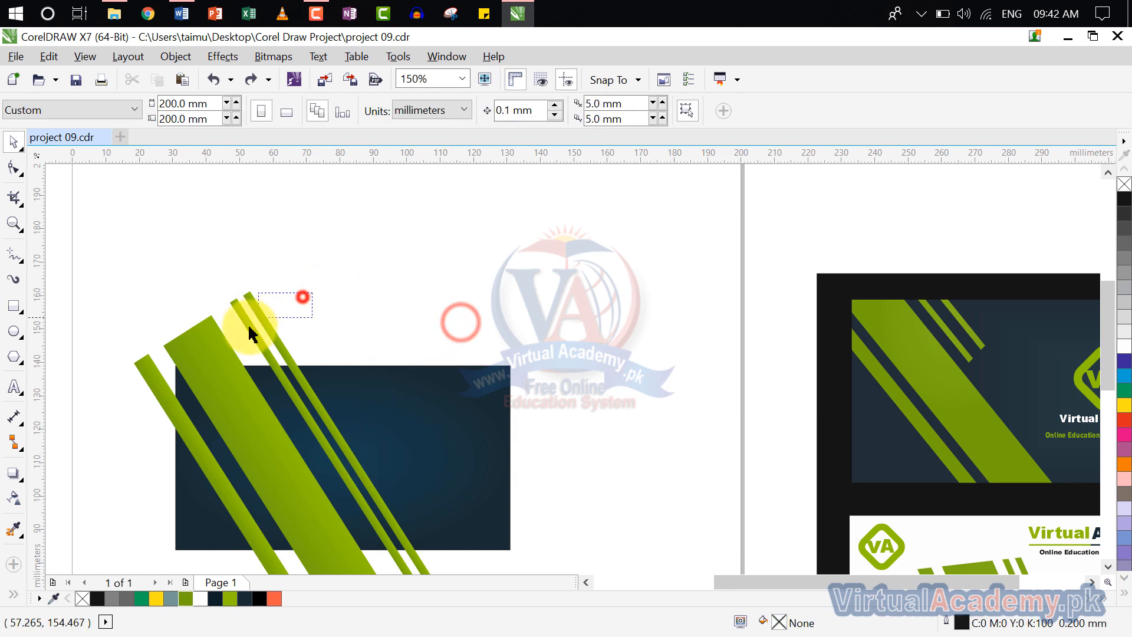
{"action": "scroll", "coordinate": [245, 313], "scroll_direction": "down", "scroll_amount": 4}
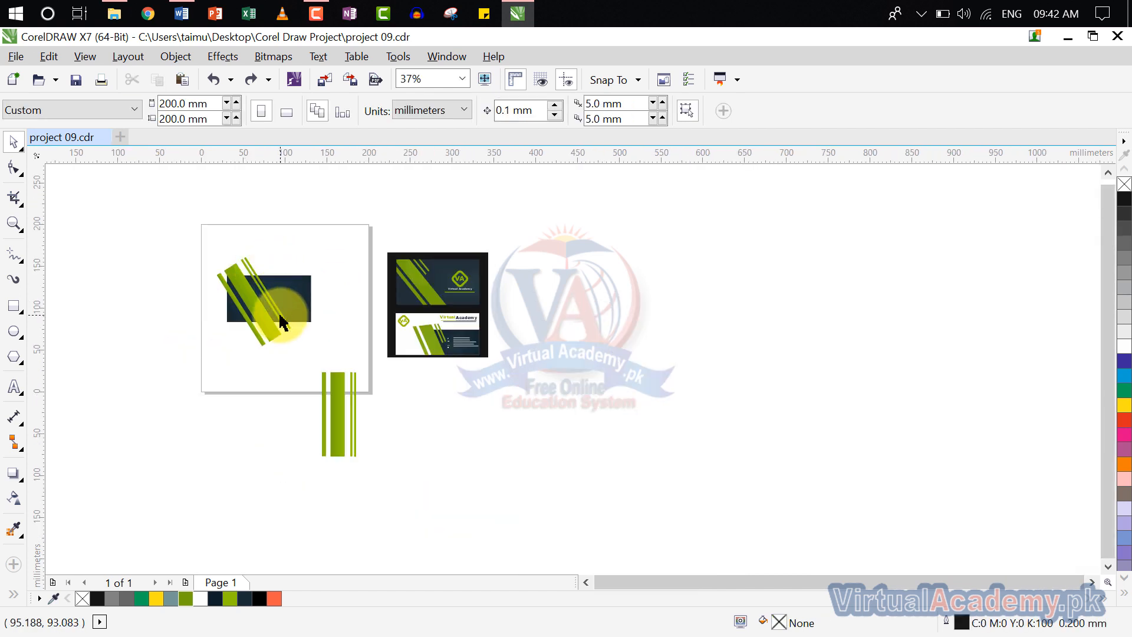
{"action": "scroll", "coordinate": [283, 308], "scroll_direction": "up", "scroll_amount": 5}
{"action": "left_click_drag", "start_coordinate": [392, 497], "coordinate": [266, 316]}
{"action": "scroll", "coordinate": [226, 258], "scroll_direction": "down", "scroll_amount": 1}
{"action": "scroll", "coordinate": [307, 439], "scroll_direction": "up", "scroll_amount": 4}
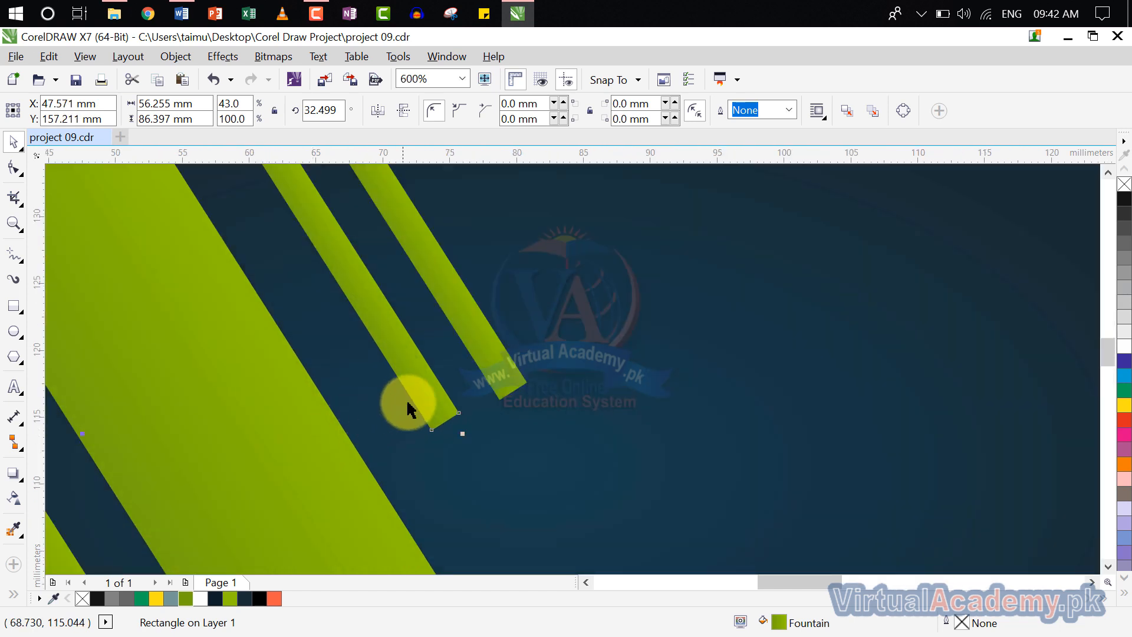
- Move the left thin strip slightly right and down, closer to the right thin strip, at about X 48.4 mm, Y 156.8 mm
{"action": "left_click_drag", "start_coordinate": [423, 406], "coordinate": [434, 398]}
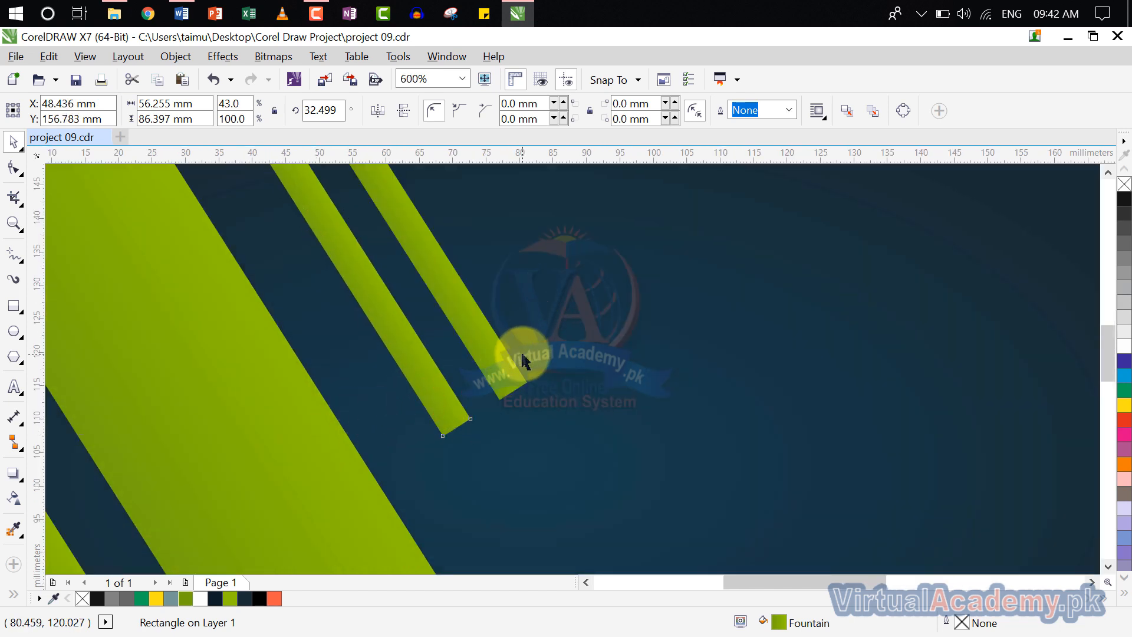
{"action": "scroll", "coordinate": [523, 361], "scroll_direction": "down", "scroll_amount": 4}
{"action": "left_click_drag", "start_coordinate": [523, 355], "coordinate": [374, 373]}
{"action": "scroll", "coordinate": [372, 374], "scroll_direction": "up", "scroll_amount": 4}
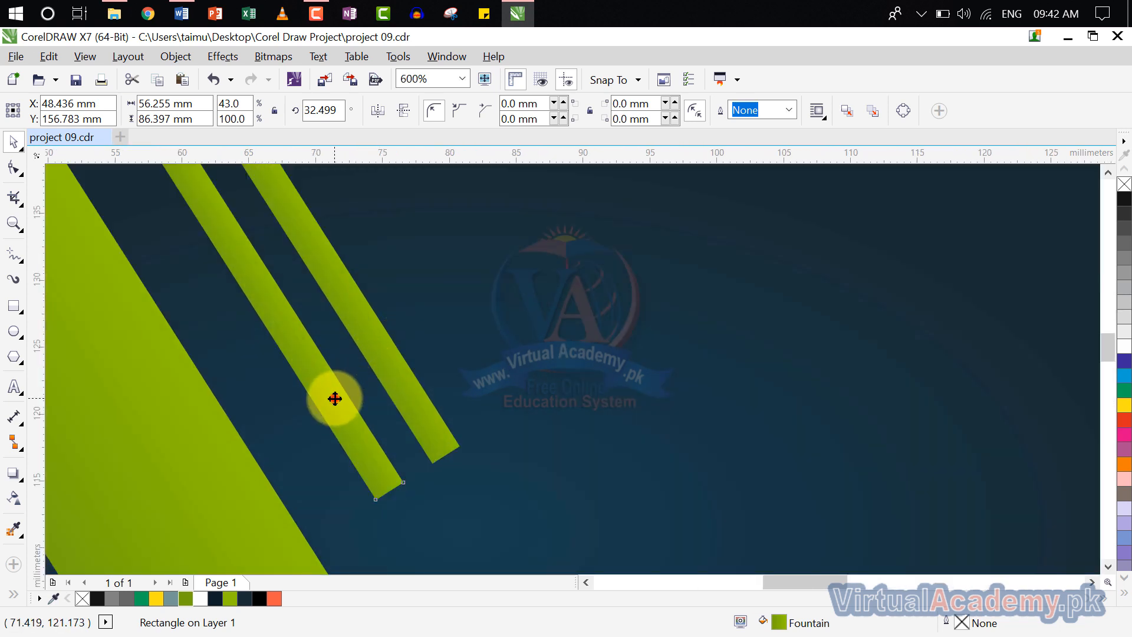
- Try narrowing the left thin strip horizontally to about 54.55 mm, and undo the change
{"action": "scroll", "coordinate": [335, 398], "scroll_direction": "down", "scroll_amount": 4}
{"action": "left_click_drag", "start_coordinate": [463, 564], "coordinate": [422, 417]}
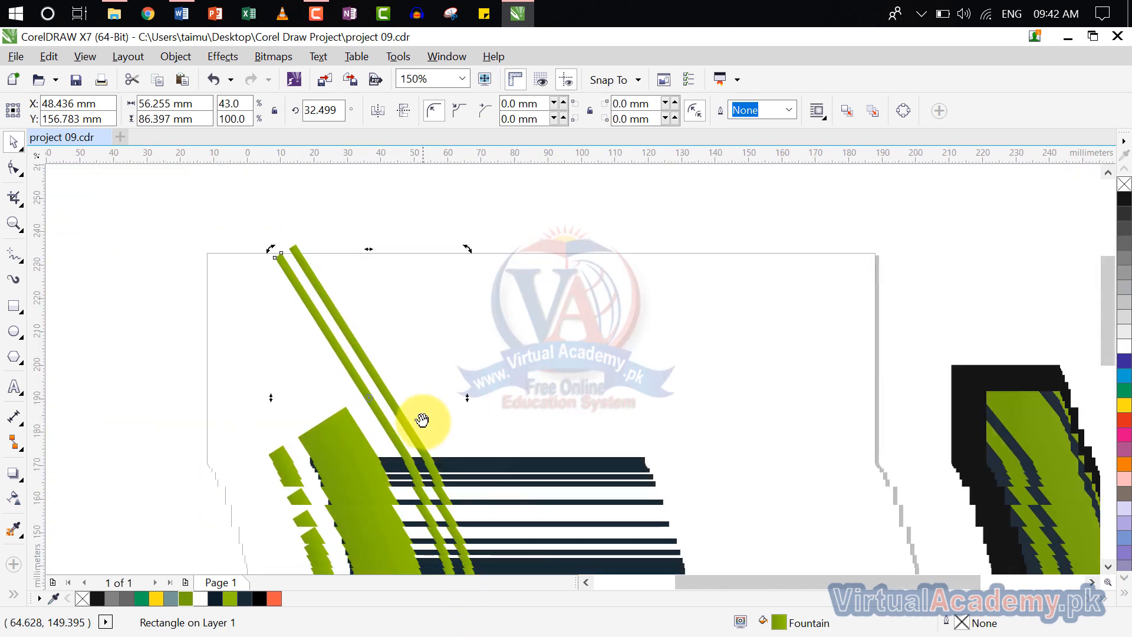
{"action": "scroll", "coordinate": [417, 462], "scroll_direction": "up", "scroll_amount": 2}
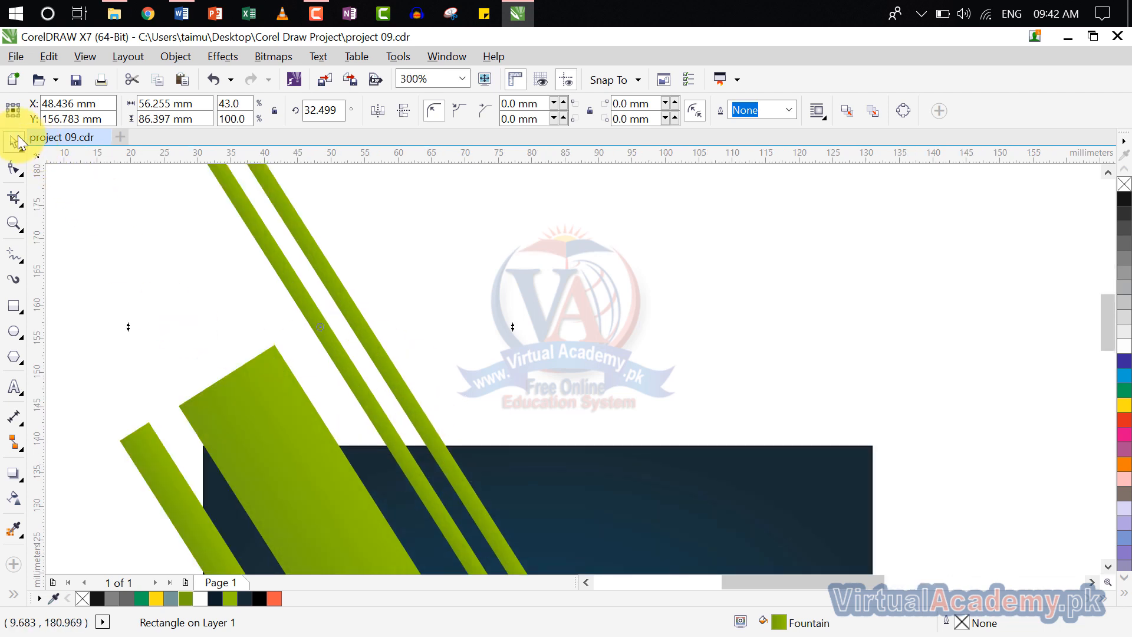
{"action": "left_click", "coordinate": [425, 262]}
{"action": "left_click", "coordinate": [361, 381]}
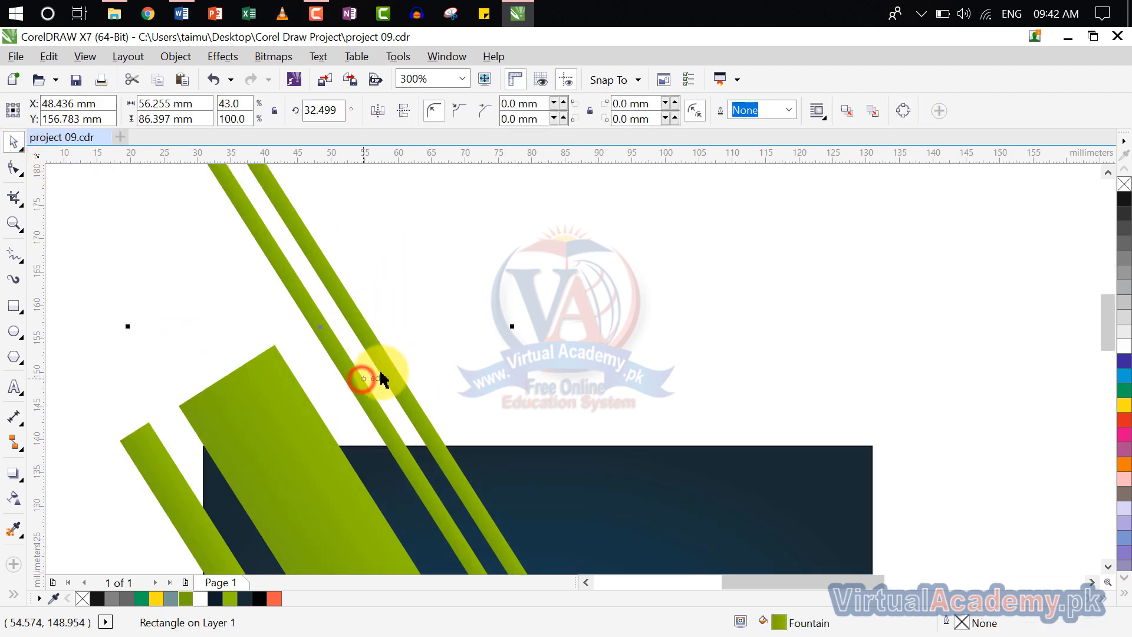
{"action": "left_click_drag", "start_coordinate": [506, 329], "coordinate": [501, 327]}
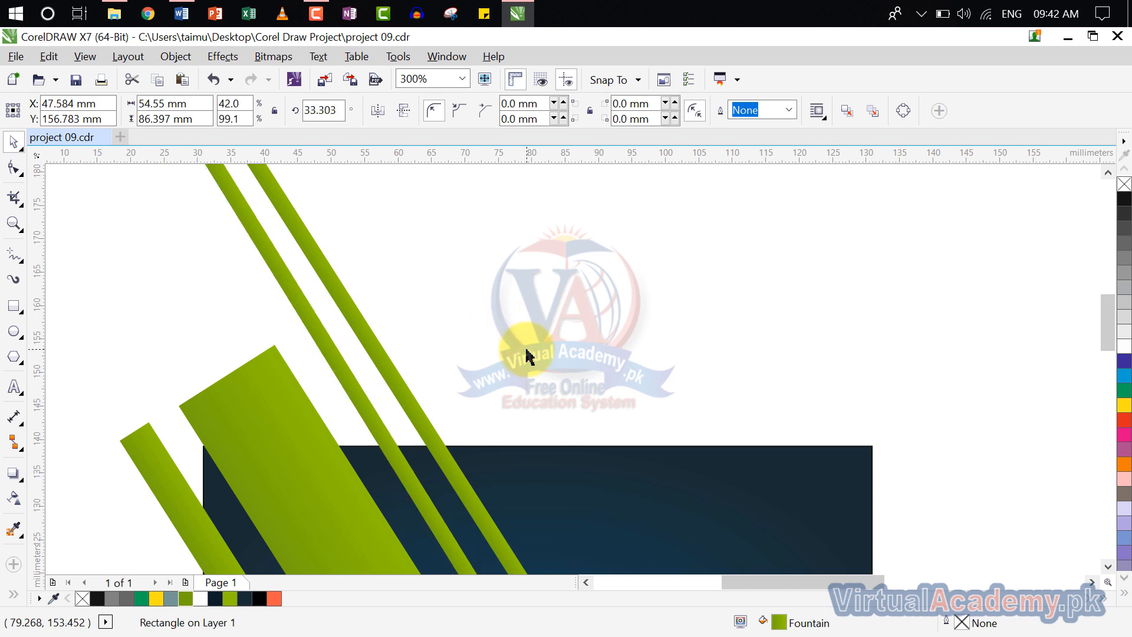
{"action": "key", "text": "ctrl+z"}
- Select all four tilted green strips without the dark card and group them
{"action": "scroll", "coordinate": [527, 355], "scroll_direction": "down", "scroll_amount": 4}
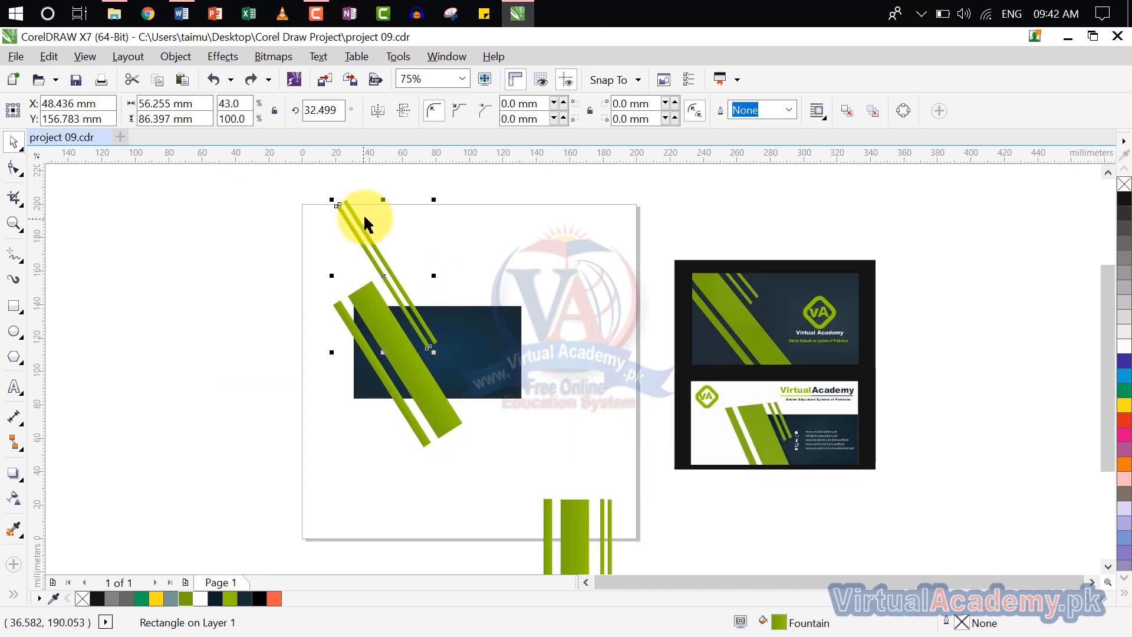
{"action": "left_click", "coordinate": [442, 200]}
{"action": "left_click_drag", "start_coordinate": [528, 173], "coordinate": [313, 300]}
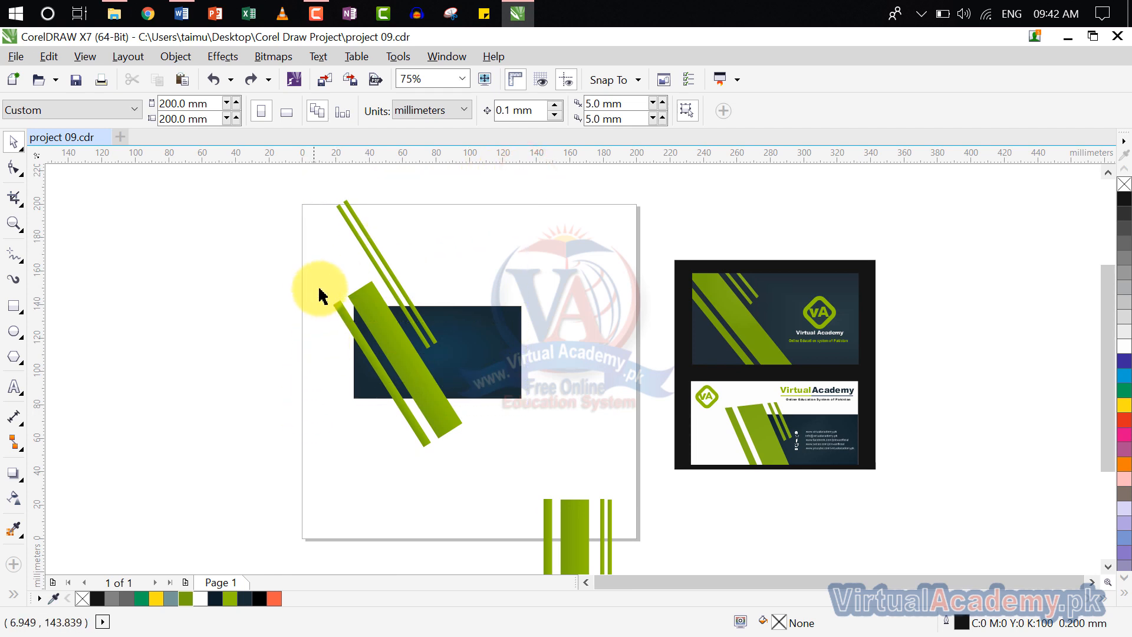
{"action": "left_click_drag", "start_coordinate": [458, 181], "coordinate": [322, 482]}
{"action": "left_click_drag", "start_coordinate": [465, 178], "coordinate": [307, 467]}
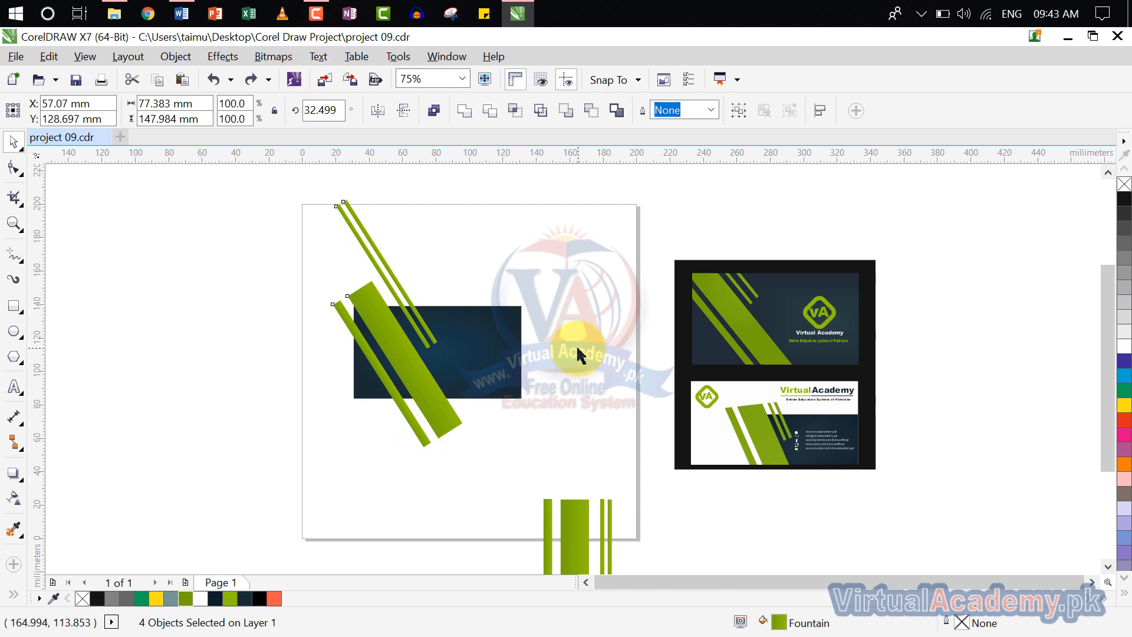
{"action": "key", "text": "ctrl+g"}
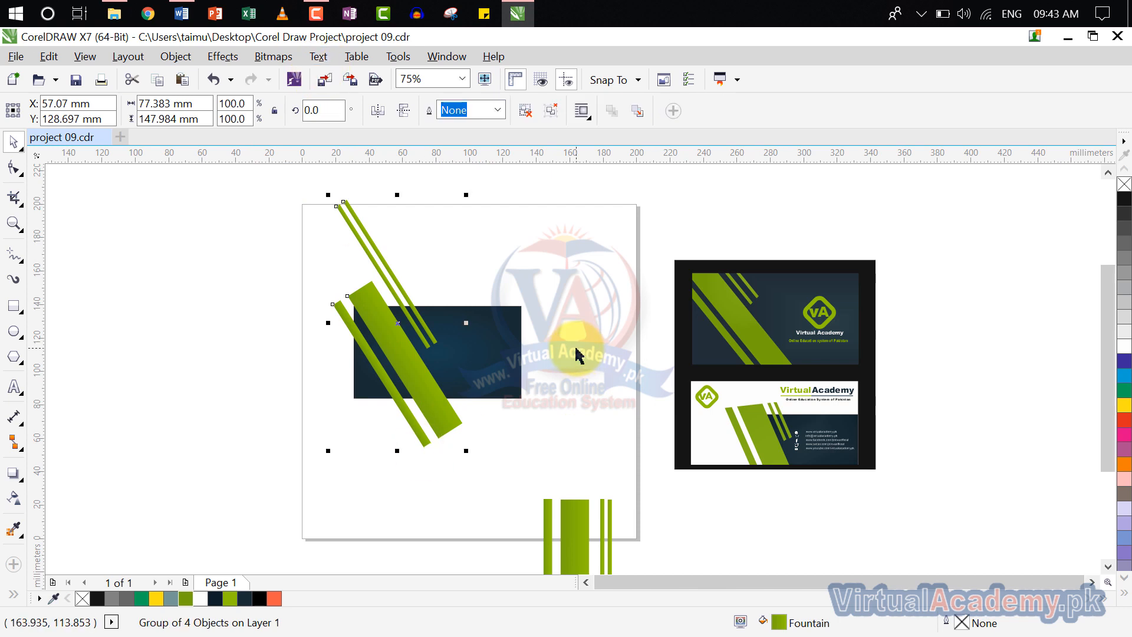
- PowerClip the grouped strips inside the dark card rectangle, compare the result with the reference cards, and undo the PowerClip
{"action": "left_click", "coordinate": [189, 54]}
{"action": "mouse_move", "coordinate": [242, 207]}
{"action": "left_click", "coordinate": [439, 208]}
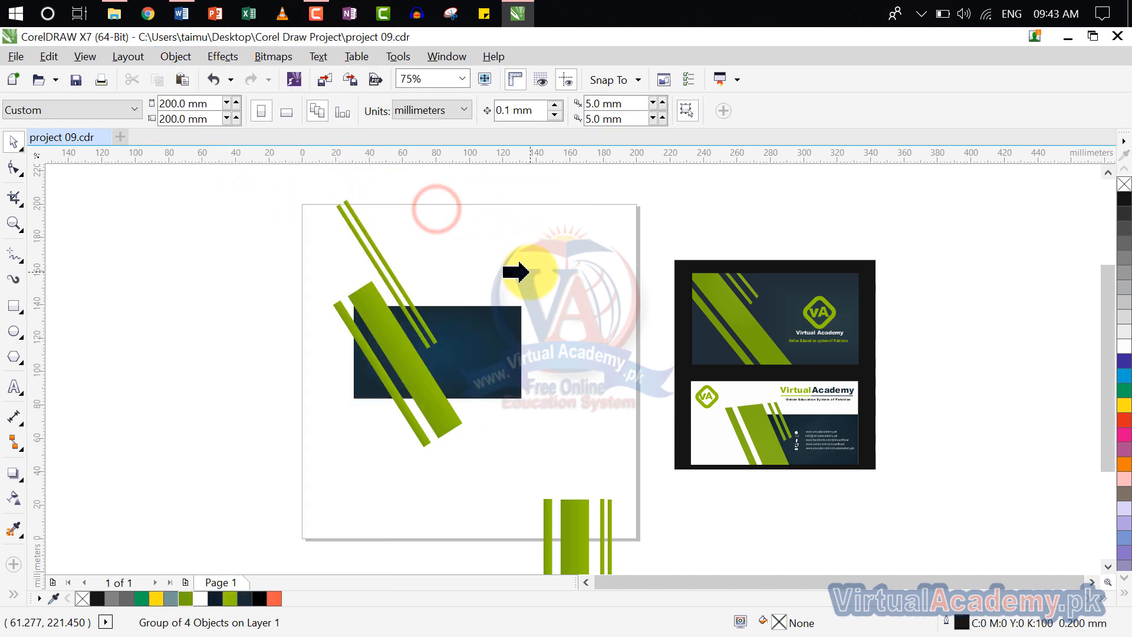
{"action": "left_click", "coordinate": [498, 352]}
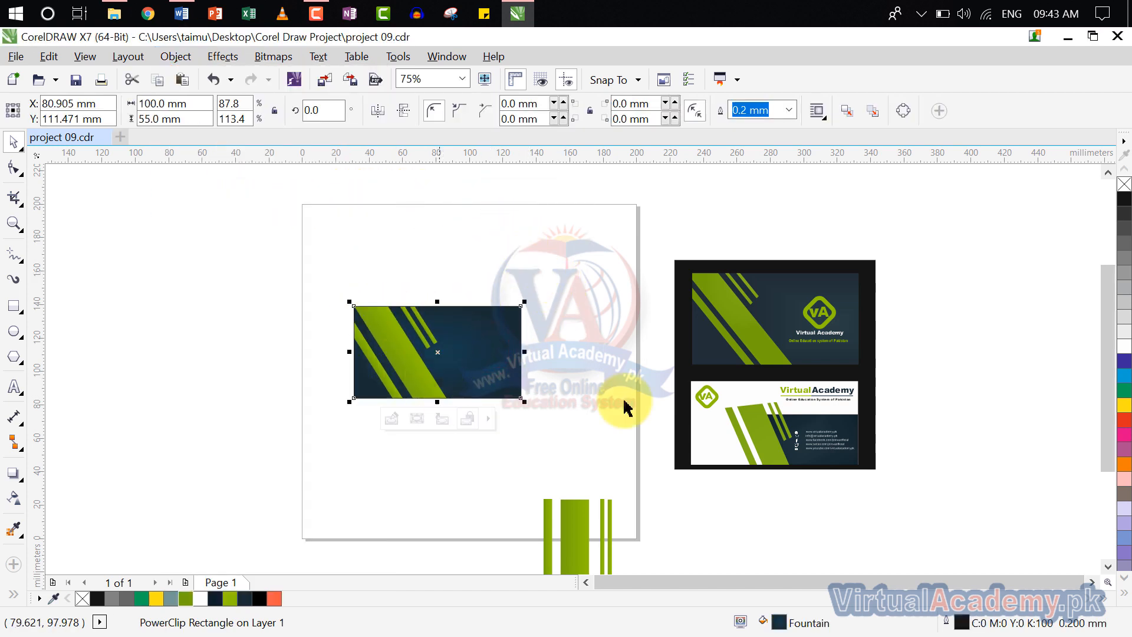
{"action": "left_click_drag", "start_coordinate": [547, 375], "coordinate": [497, 276]}
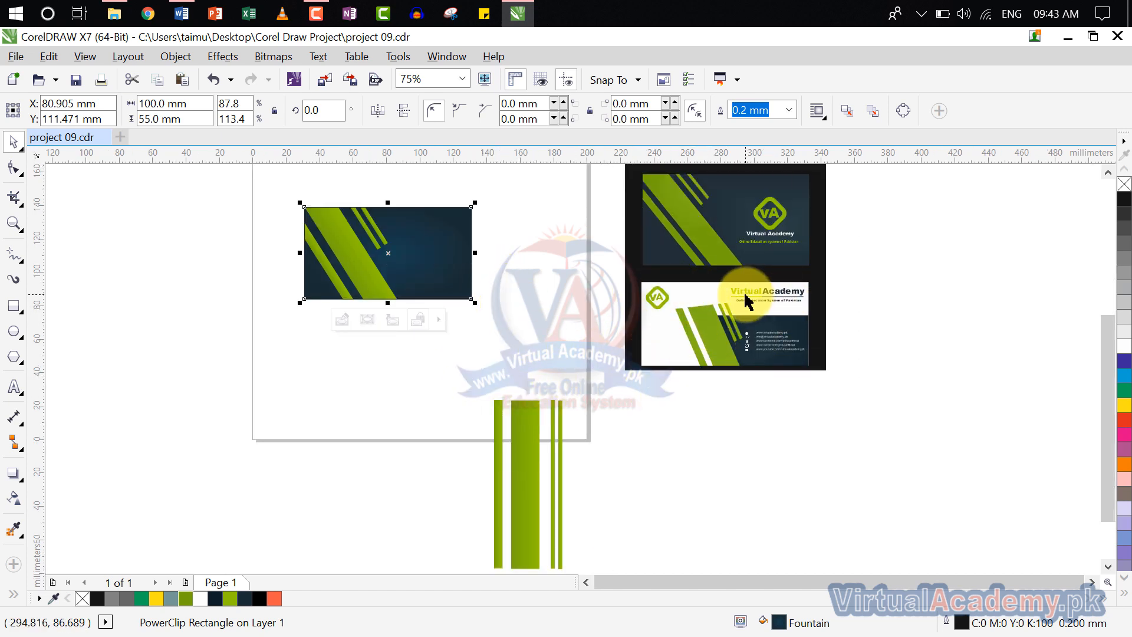
{"action": "left_click", "coordinate": [515, 348]}
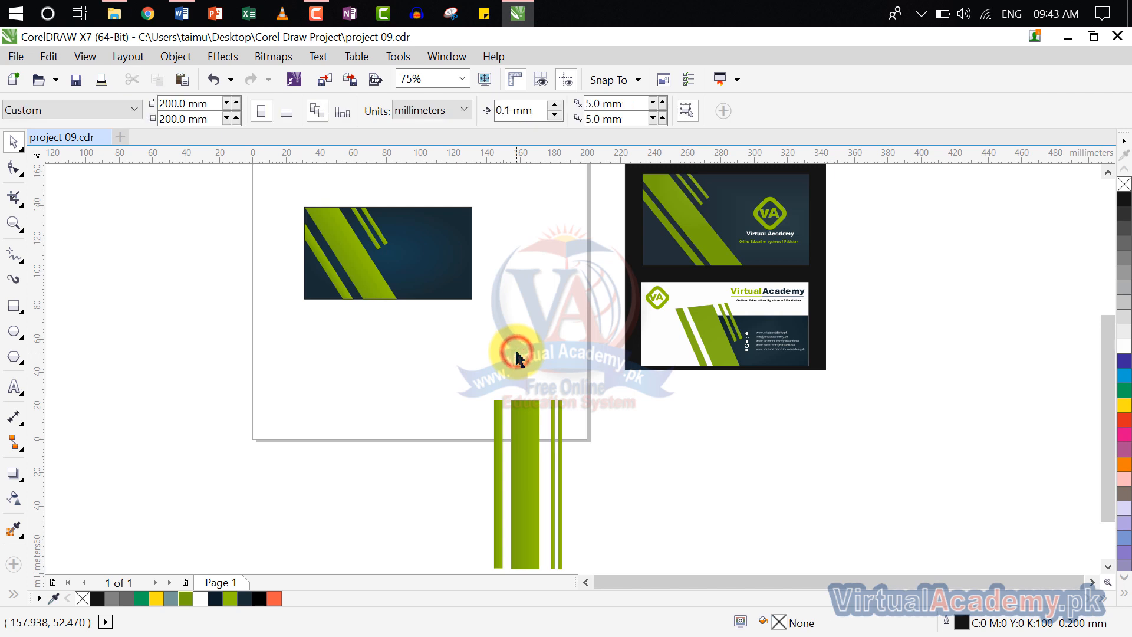
{"action": "scroll", "coordinate": [501, 360], "scroll_direction": "down", "scroll_amount": 1}
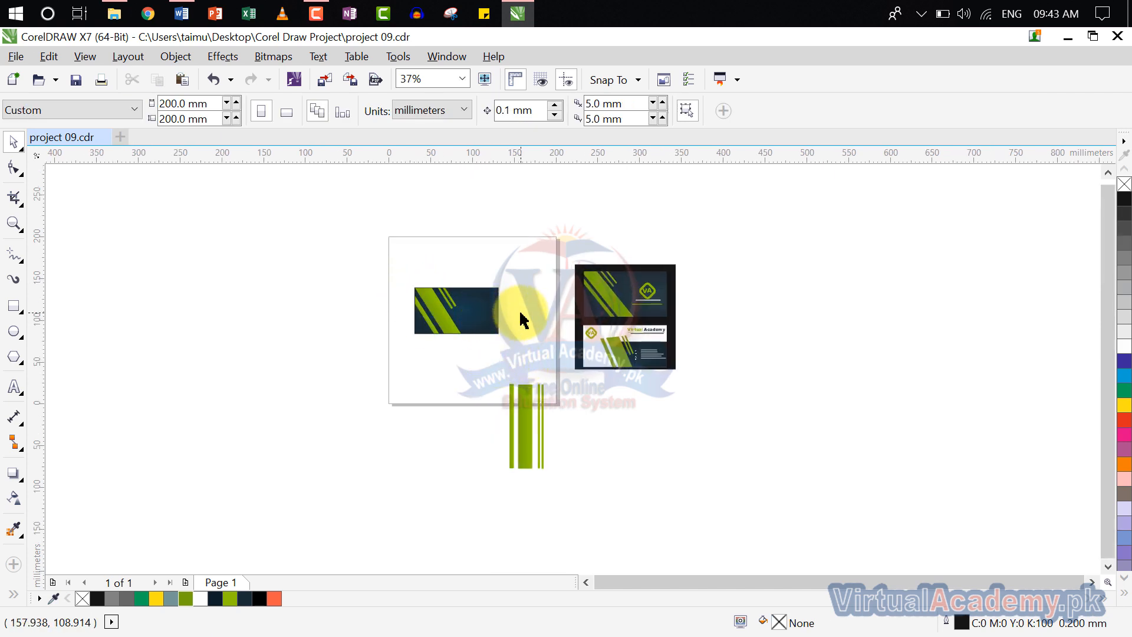
{"action": "key", "text": "ctrl+z"}
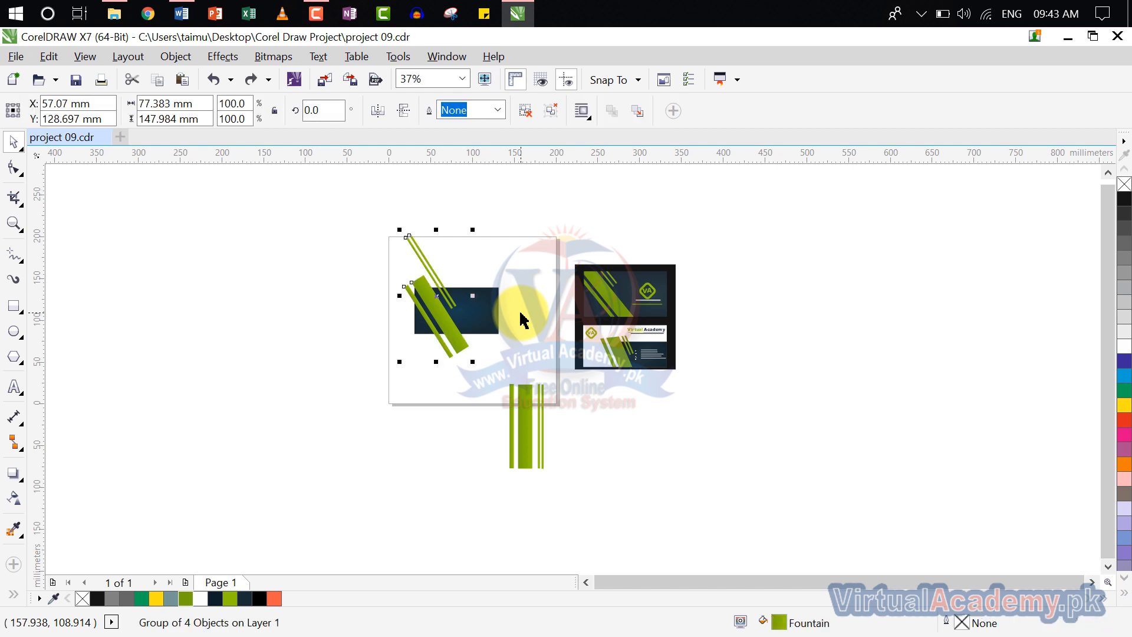
- Place a copy of the plain dark card rectangle outside the page, at about X -73.6 mm, Y -9.8 mm
{"action": "left_click", "coordinate": [490, 310]}
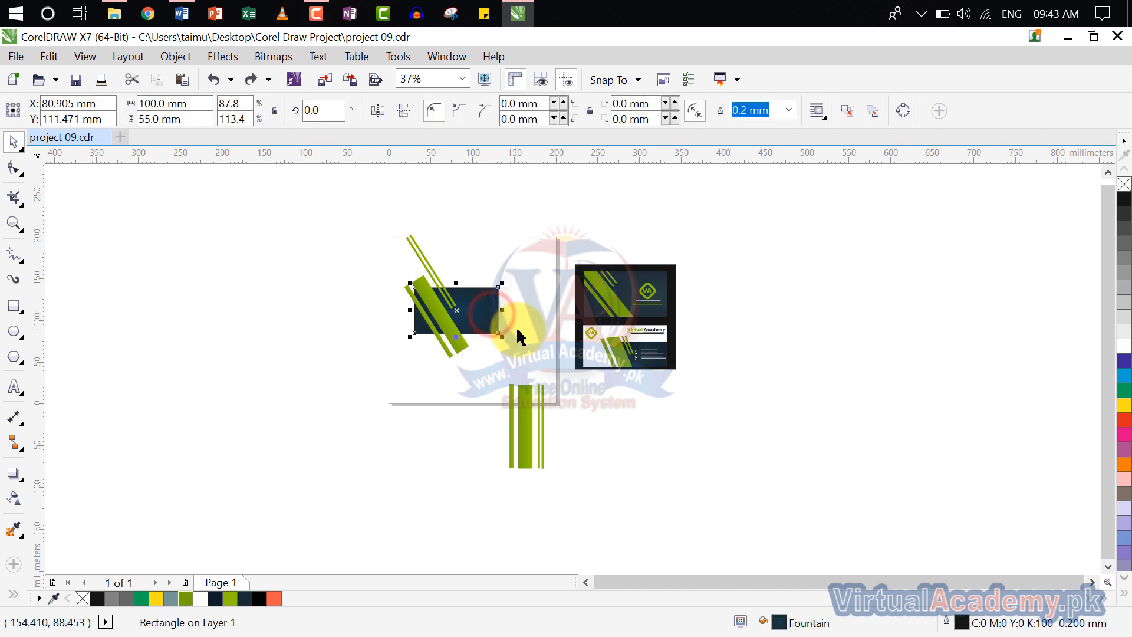
{"action": "left_click_drag", "start_coordinate": [475, 312], "coordinate": [336, 427]}
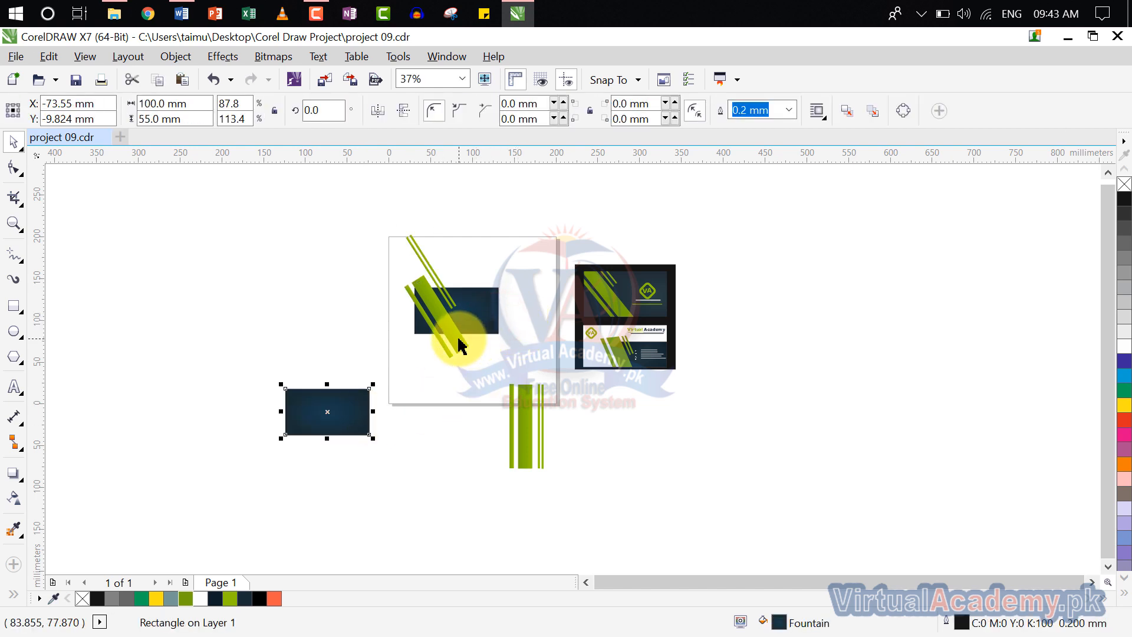
{"action": "left_click", "coordinate": [476, 218]}
- PowerClip the grouped tilted green strips inside the original dark card rectangle on the page
{"action": "left_click_drag", "start_coordinate": [466, 216], "coordinate": [399, 367]}
{"action": "left_click_drag", "start_coordinate": [469, 221], "coordinate": [397, 372]}
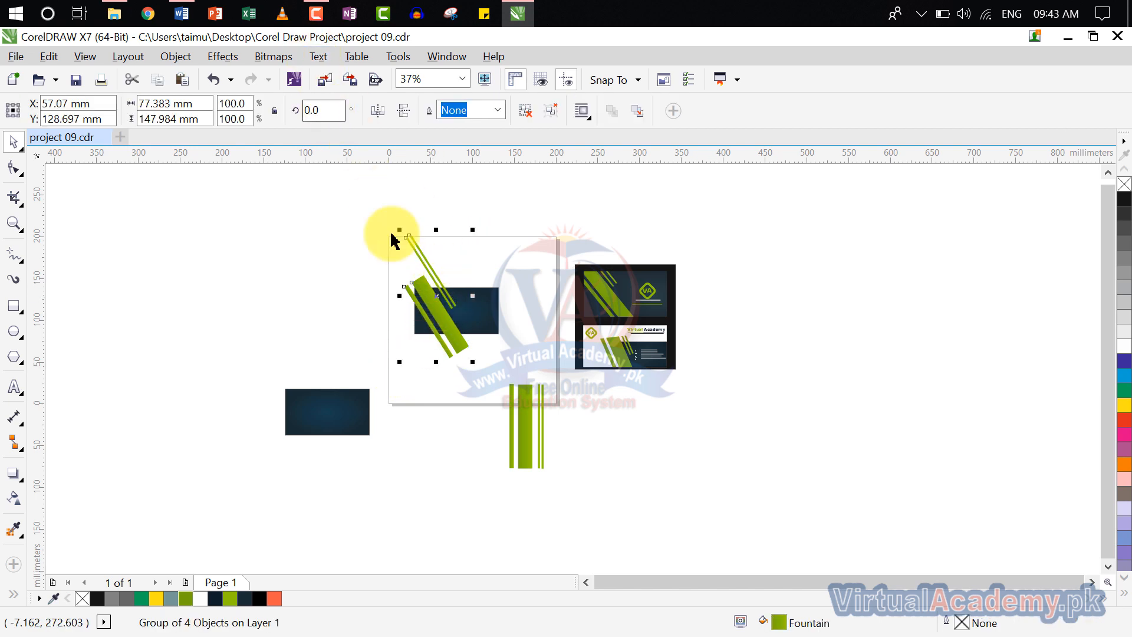
{"action": "right_click", "coordinate": [421, 285]}
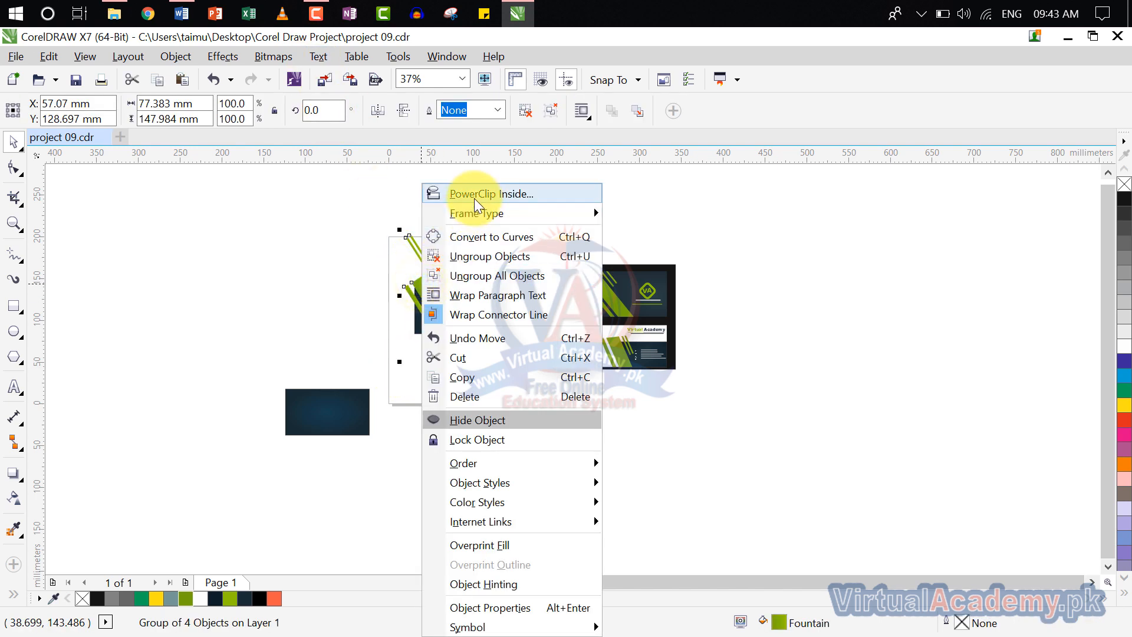
{"action": "left_click", "coordinate": [474, 199]}
{"action": "left_click", "coordinate": [475, 320]}
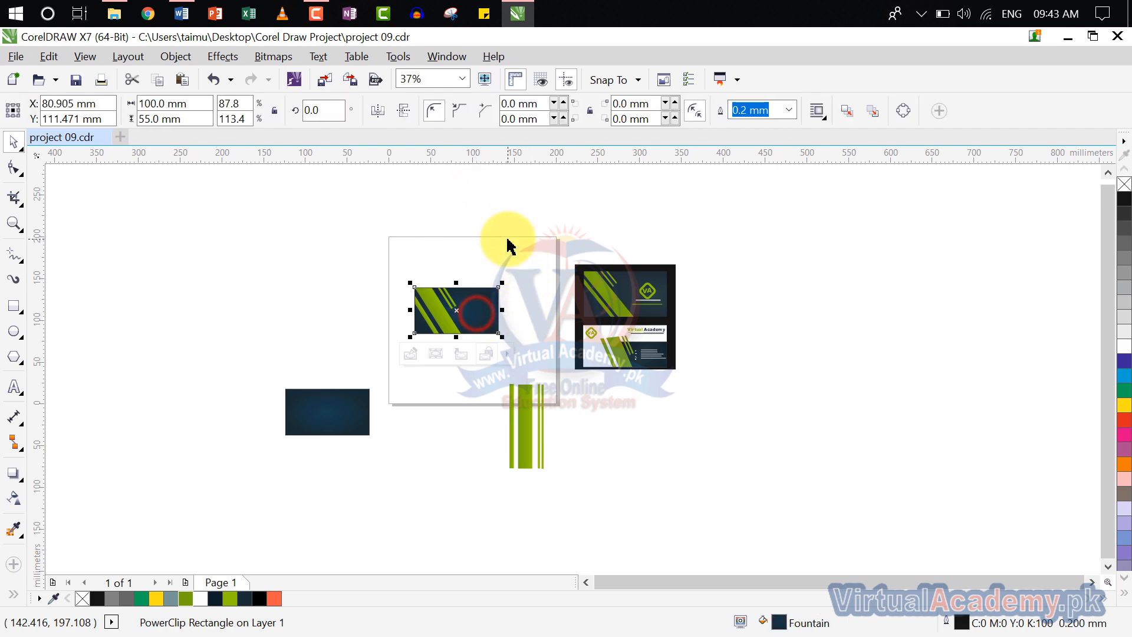
{"action": "left_click", "coordinate": [481, 258]}
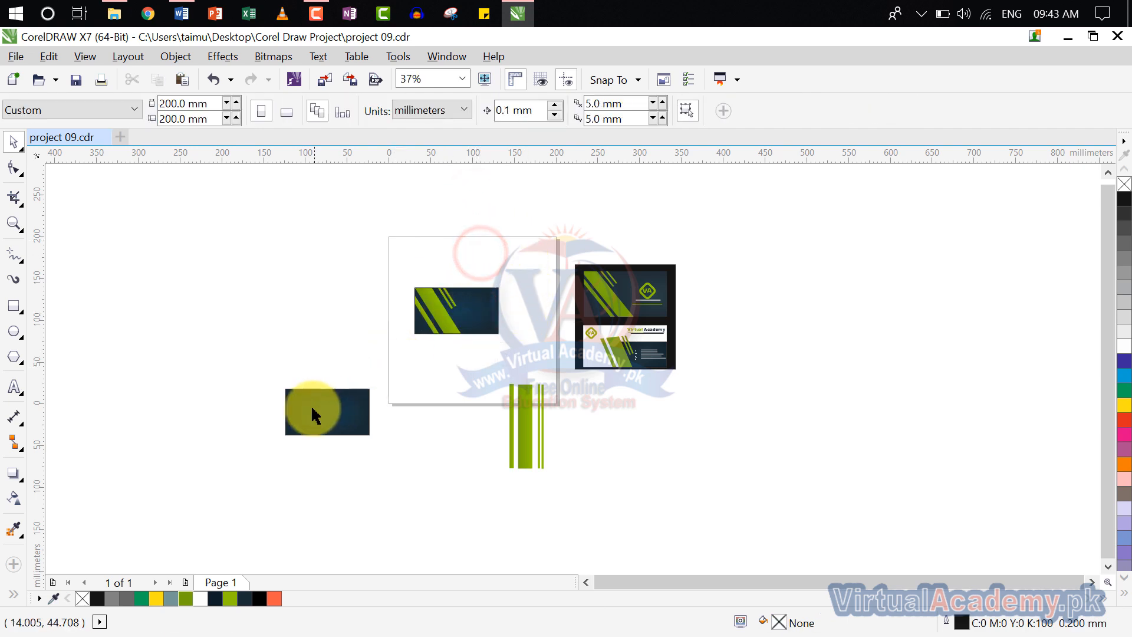